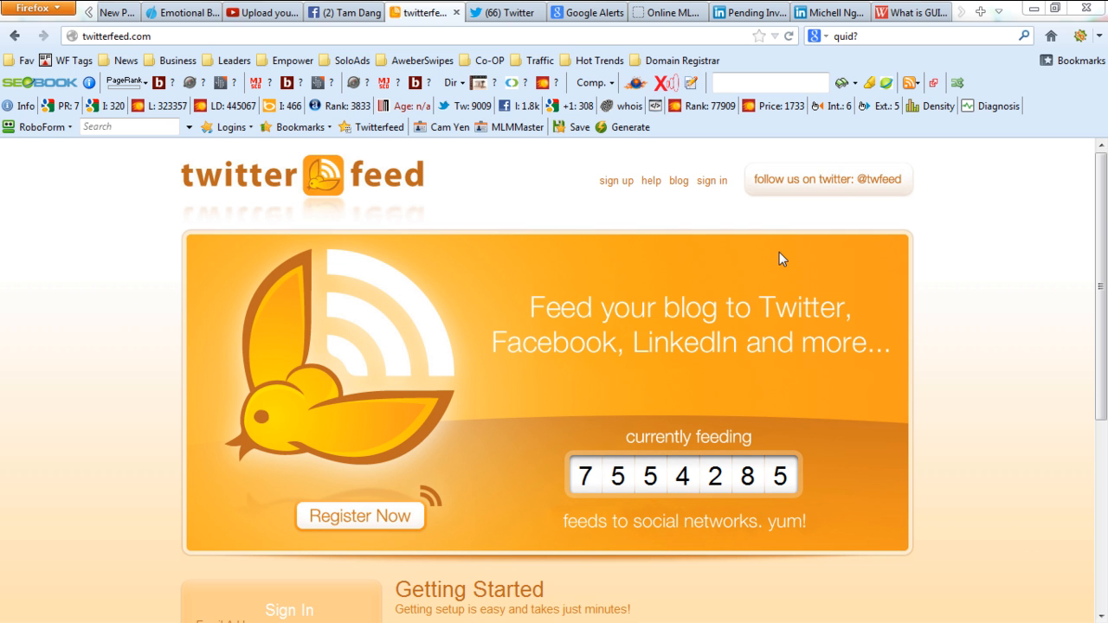
# Switch to Twitter and look through the short linked posts from followed accounts in the home timeline.
pyautogui.click(517, 13)
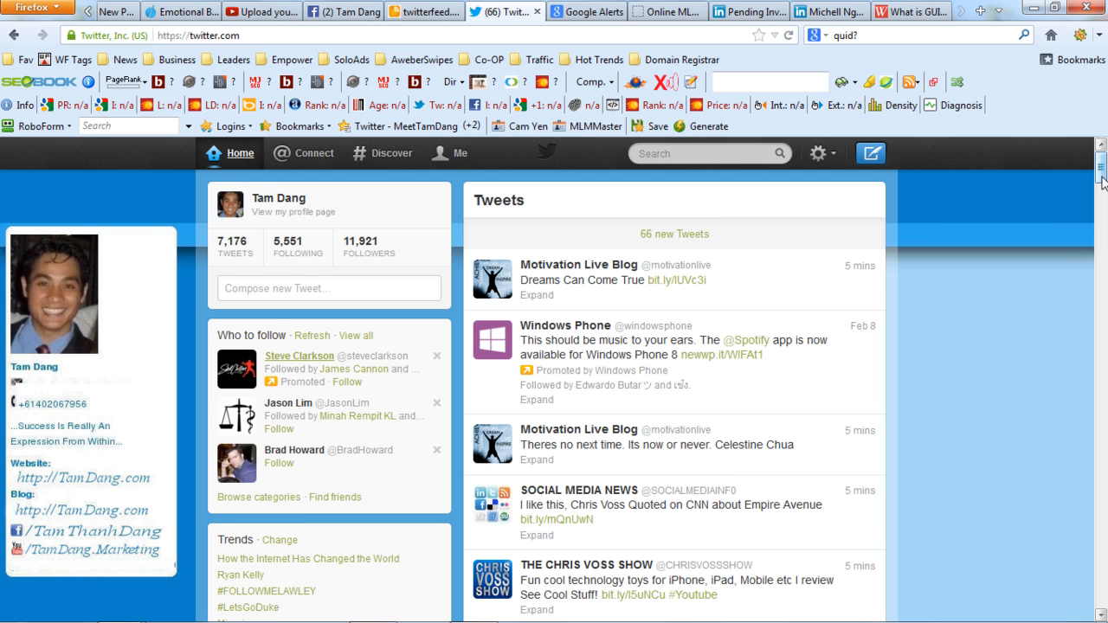
pyautogui.scroll(-1, 1101, 182)
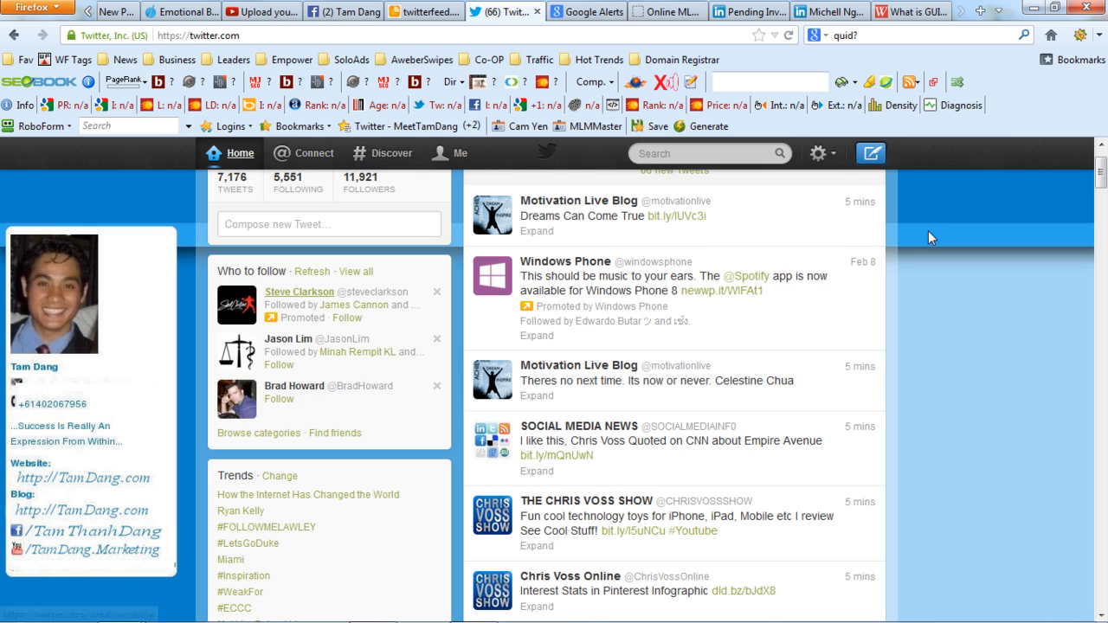
pyautogui.scroll(-2, 1102, 182)
pyautogui.moveTo(1099, 183)
pyautogui.mouseDown()
pyautogui.moveTo(1101, 232)
pyautogui.moveTo(1101, 168)
pyautogui.mouseUp()
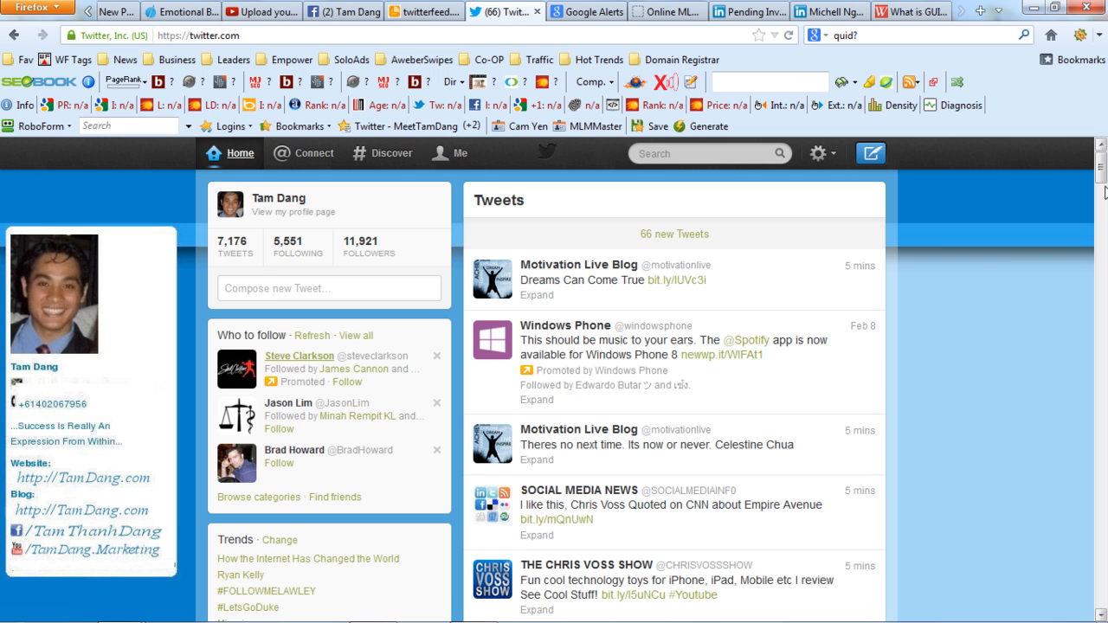
pyautogui.moveTo(1100, 170); pyautogui.dragTo(1100, 244)
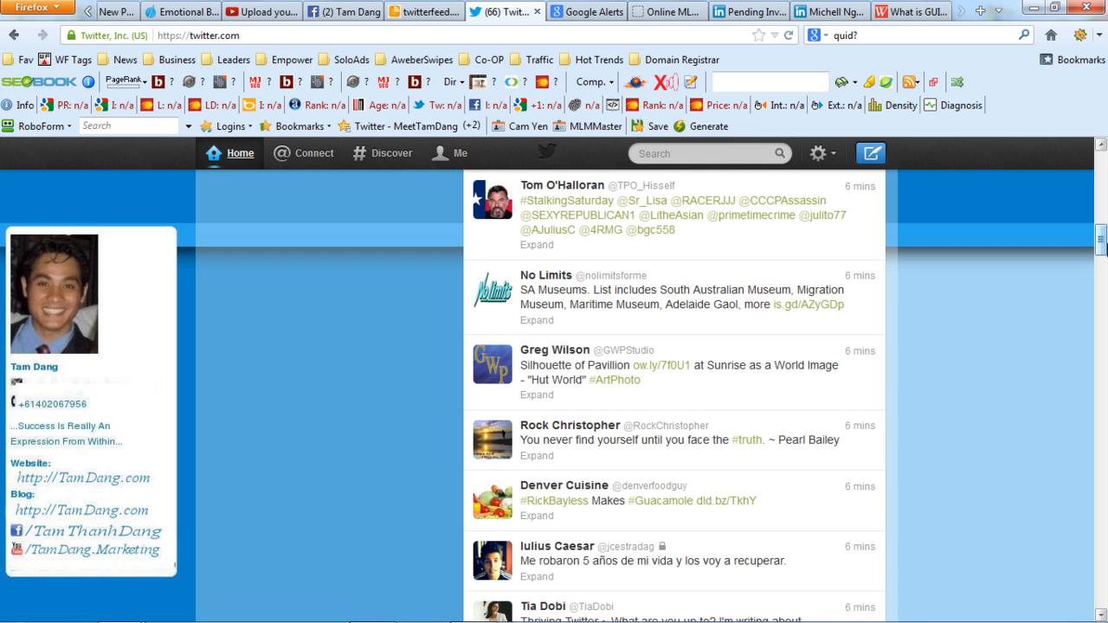
pyautogui.moveTo(1101, 247); pyautogui.dragTo(1106, 193)
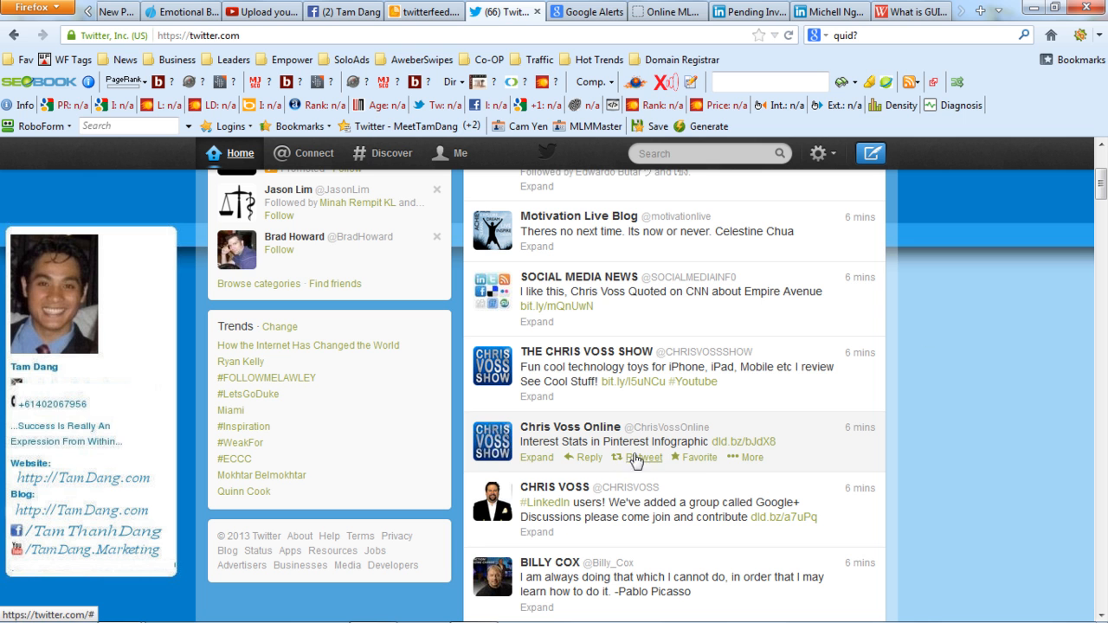
pyautogui.moveTo(1102, 194); pyautogui.dragTo(1103, 205)
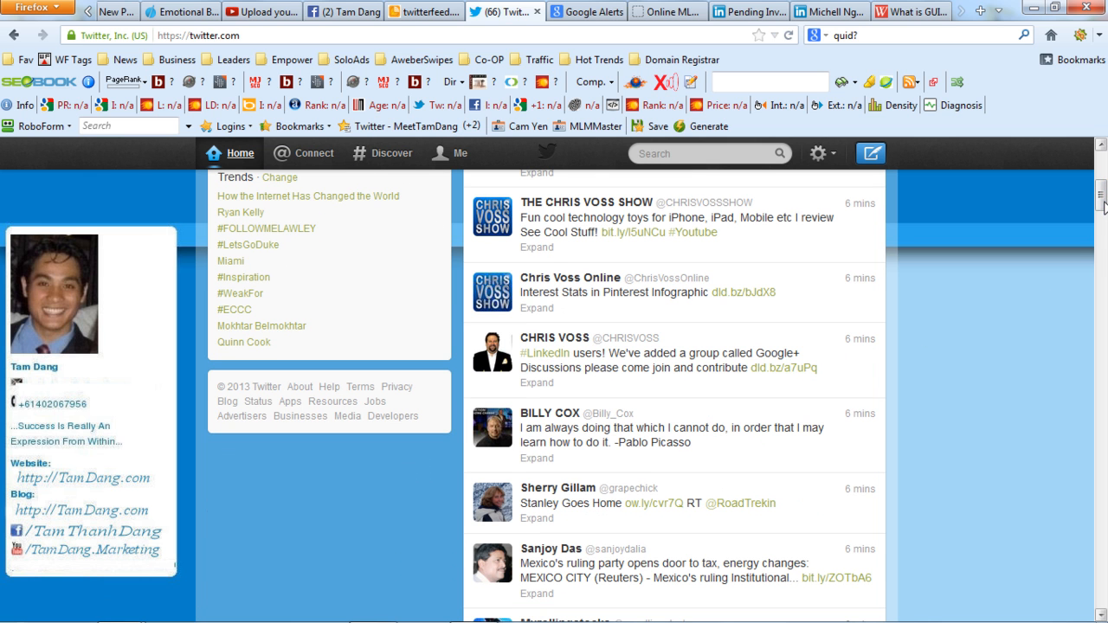
pyautogui.moveTo(1103, 206); pyautogui.dragTo(1104, 282)
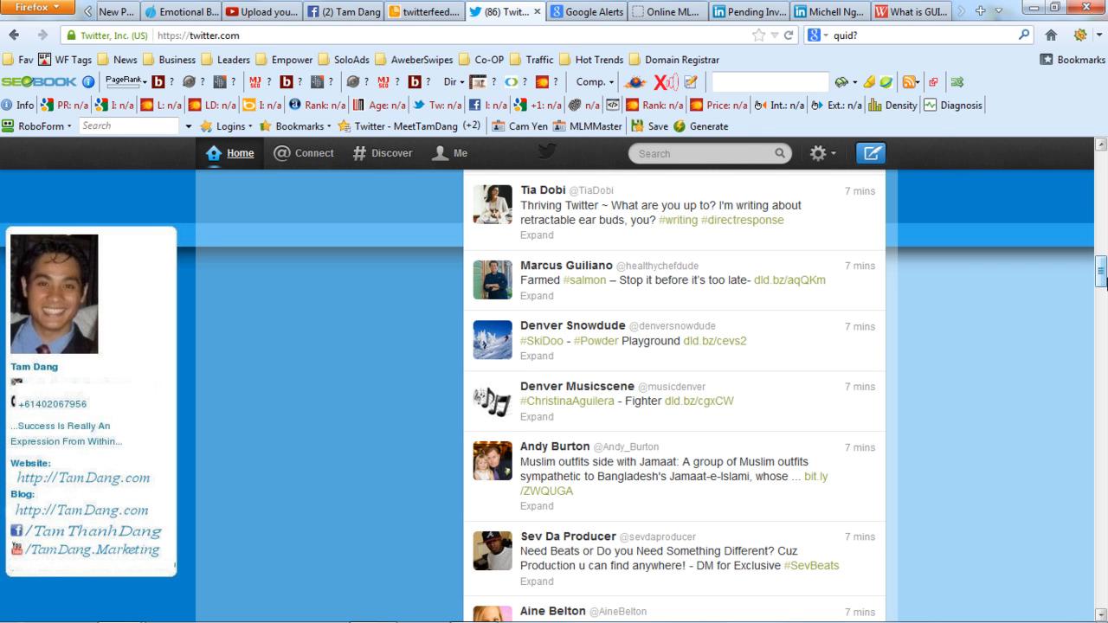
pyautogui.moveTo(1103, 279); pyautogui.dragTo(1103, 165)
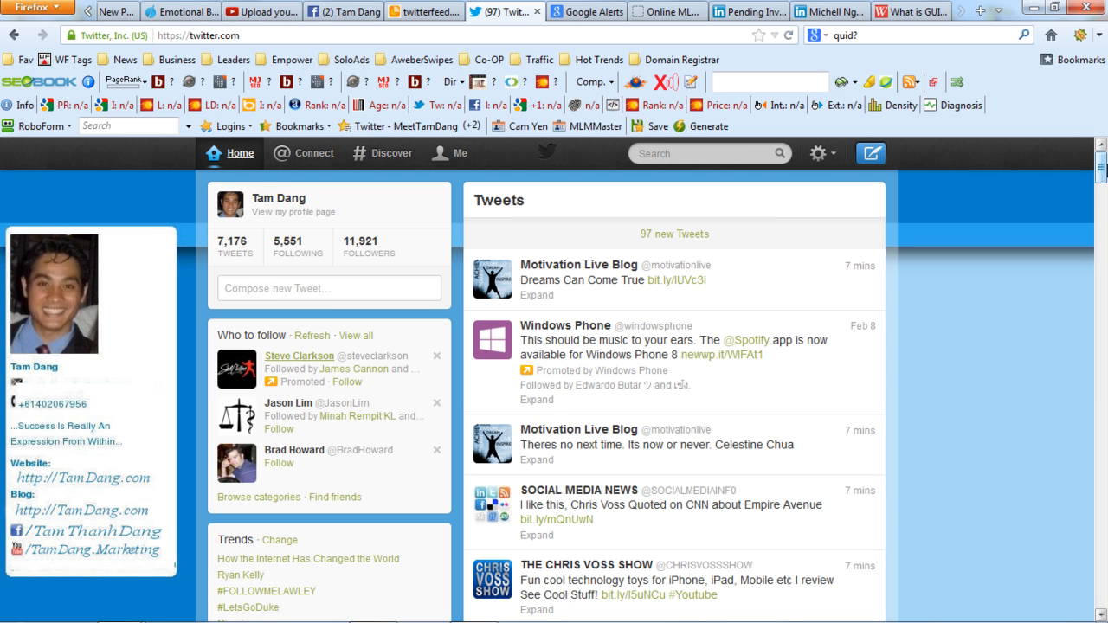
# View the account's own tweets and expand the "Learn About Emotional Beaters" tweet linking to the Empower Network blog.
pyautogui.click(232, 251)
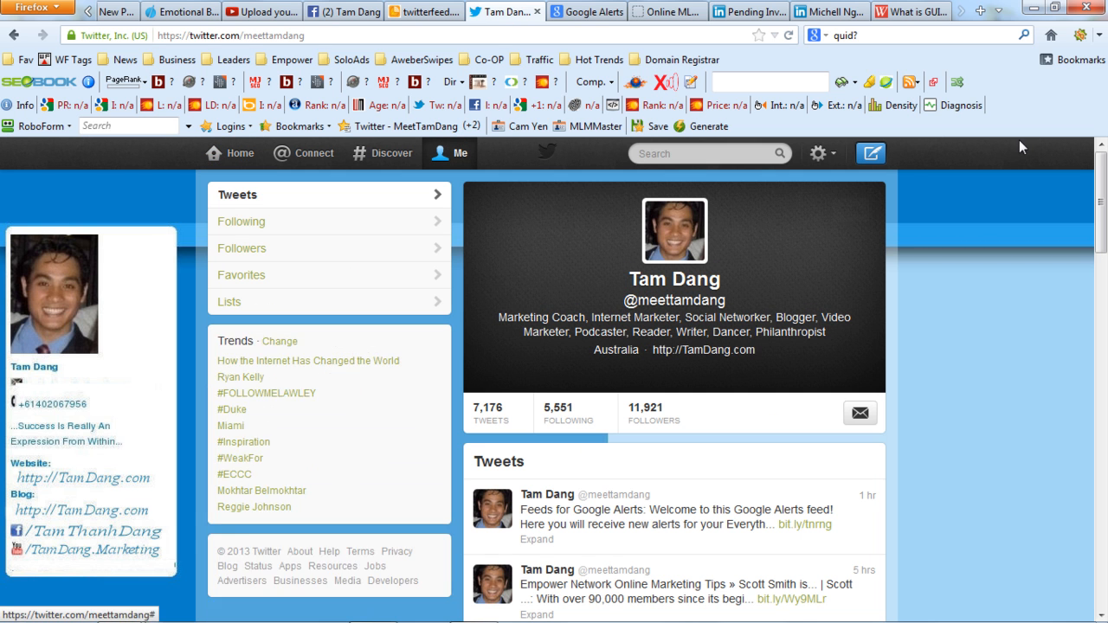
pyautogui.scroll(-6, 952, 260)
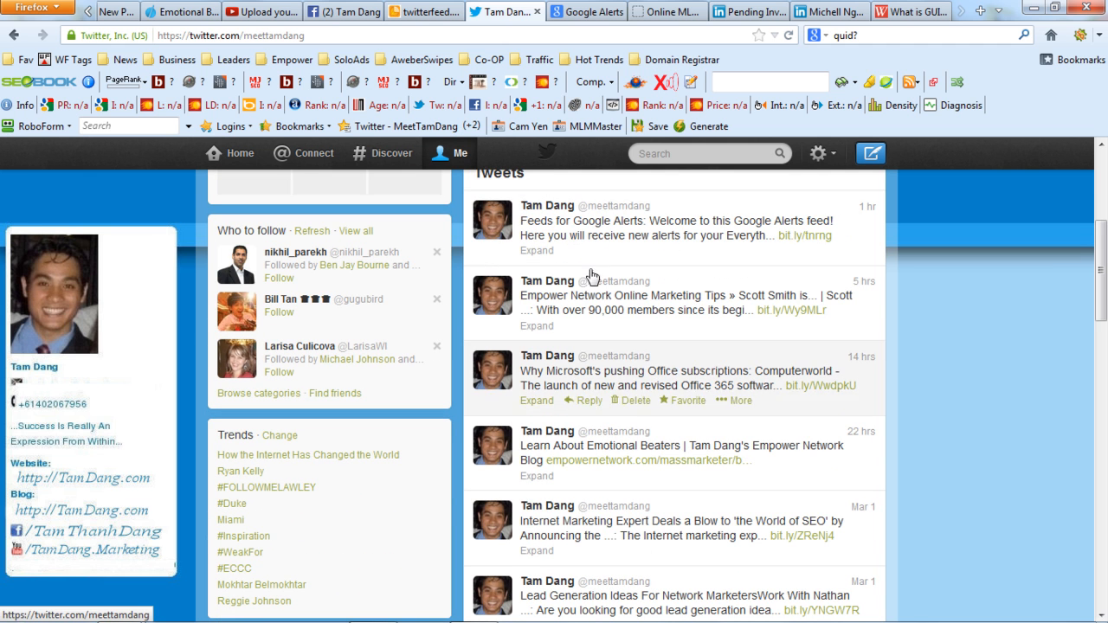
pyautogui.moveTo(1101, 270); pyautogui.dragTo(1101, 308)
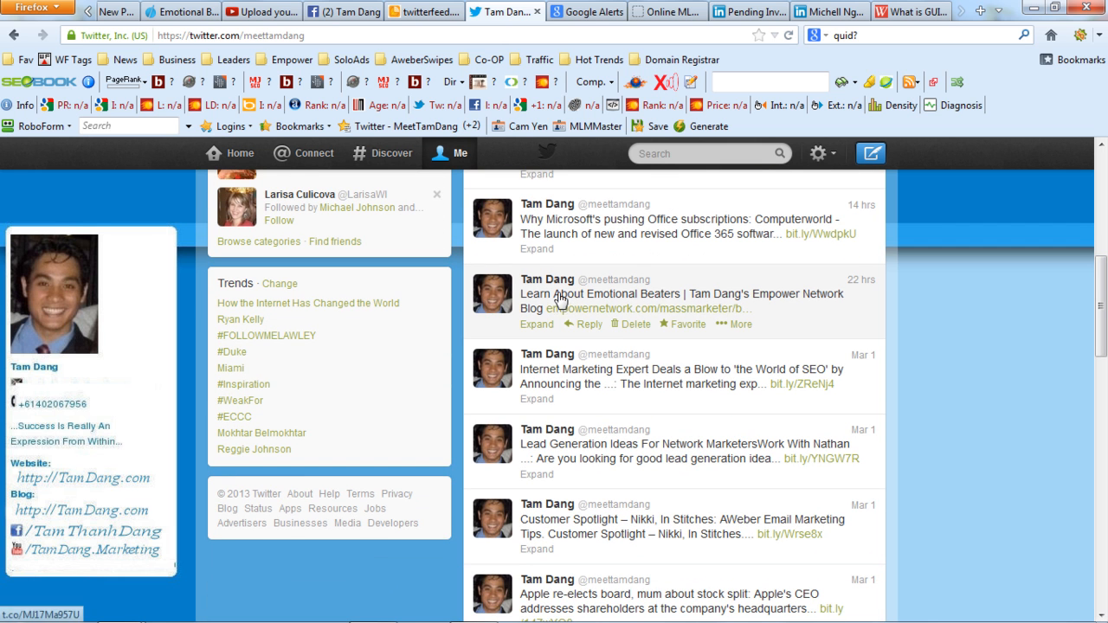
pyautogui.moveTo(695, 296); pyautogui.dragTo(836, 299)
pyautogui.click(719, 299)
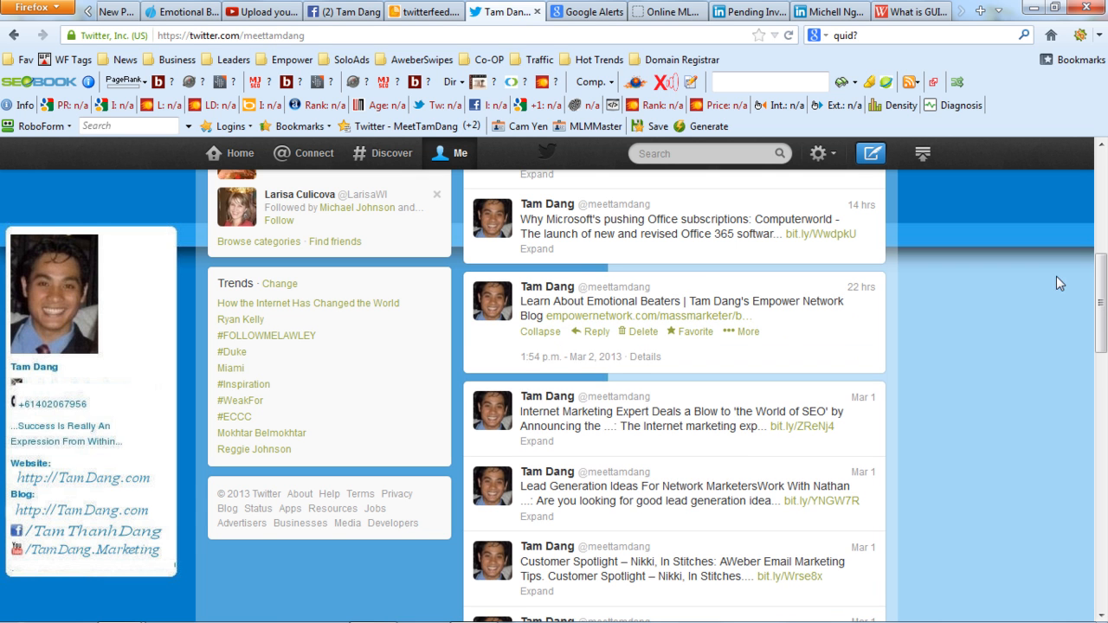
# Highlight the niche keywords in the profile's tweets, including Lead Generation, Email Marketing and Online Marketing.
pyautogui.moveTo(1099, 291); pyautogui.dragTo(1104, 342)
pyautogui.moveTo(521, 221); pyautogui.dragTo(597, 232)
pyautogui.moveTo(521, 295); pyautogui.dragTo(609, 302)
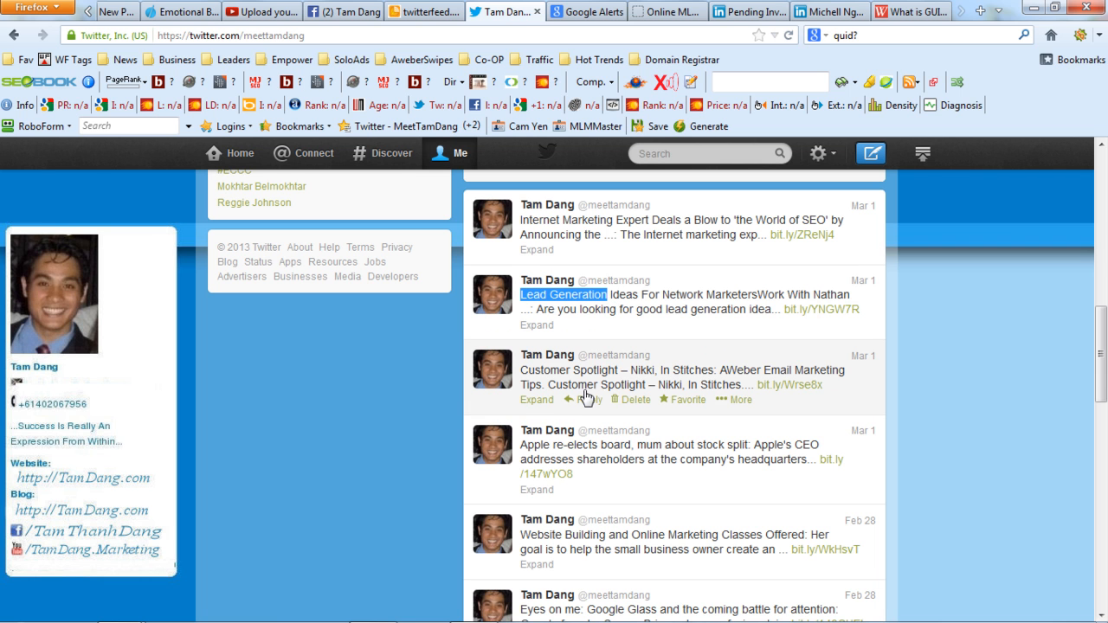
pyautogui.moveTo(765, 372); pyautogui.dragTo(846, 374)
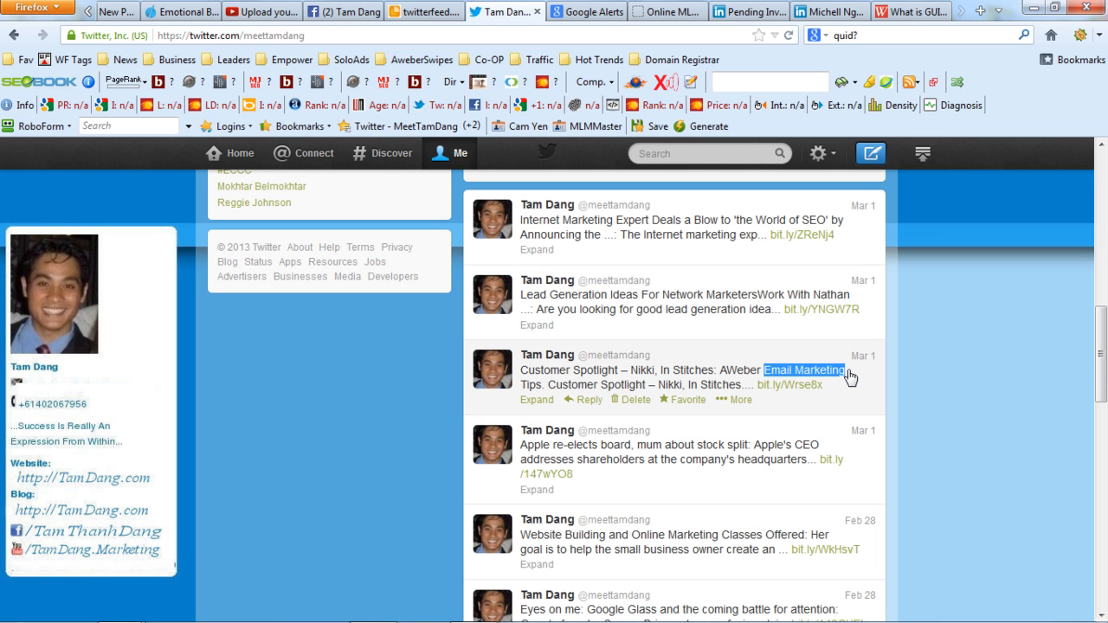
pyautogui.scroll(-6, 786, 465)
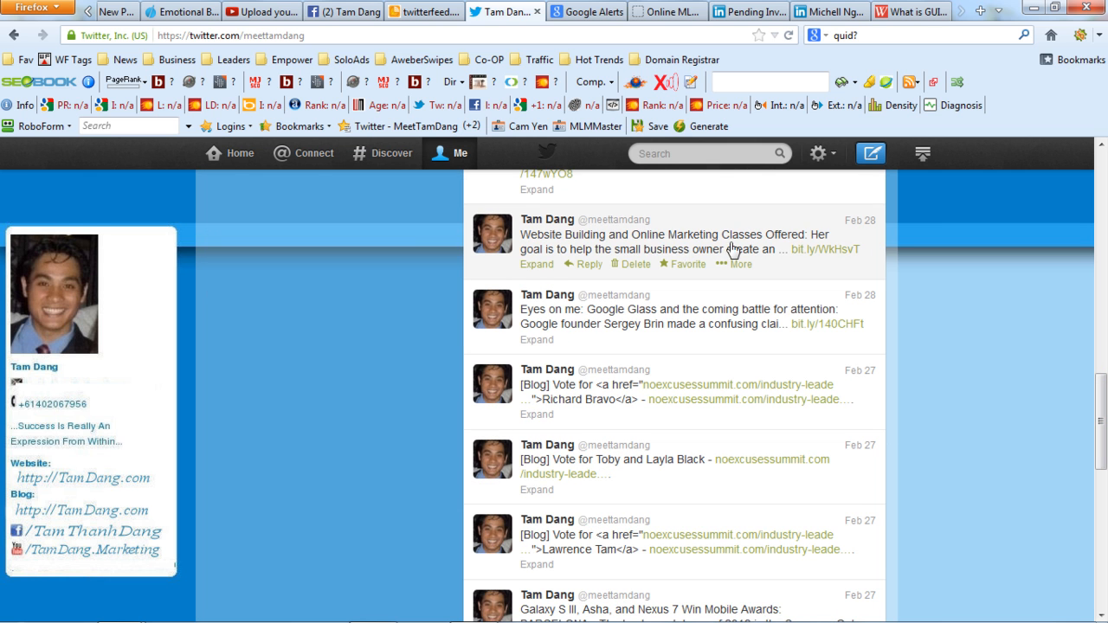
pyautogui.moveTo(633, 235); pyautogui.dragTo(717, 242)
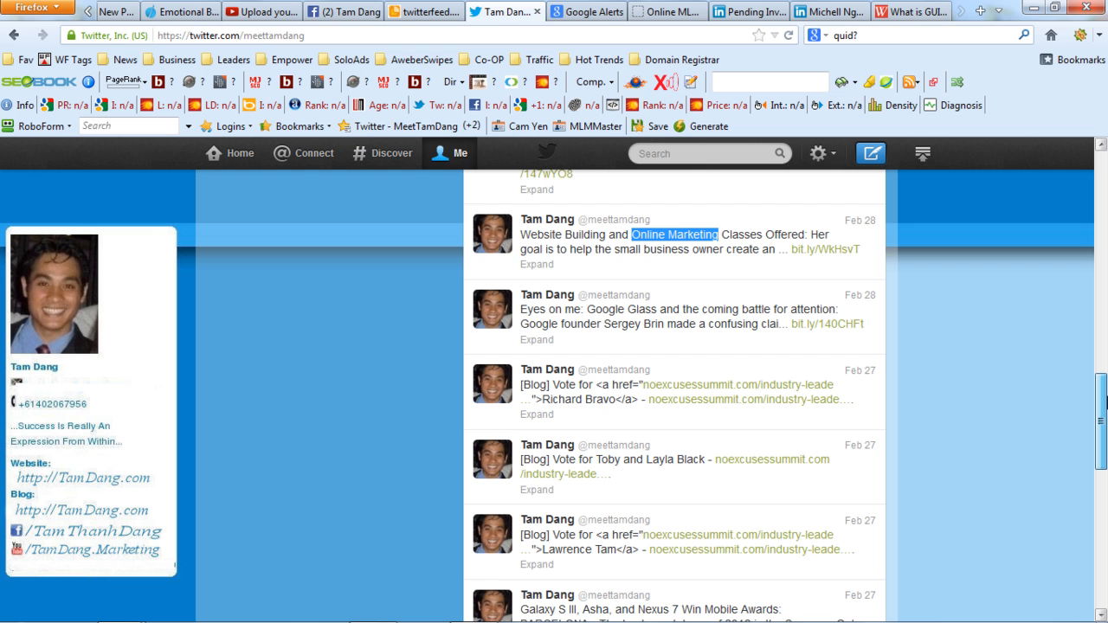
# Examine the older tweets on the profile, highlighting the two about the CES 2013 Razer Edge Tablet, and return to the profile header.
pyautogui.moveTo(1105, 401); pyautogui.dragTo(1106, 560)
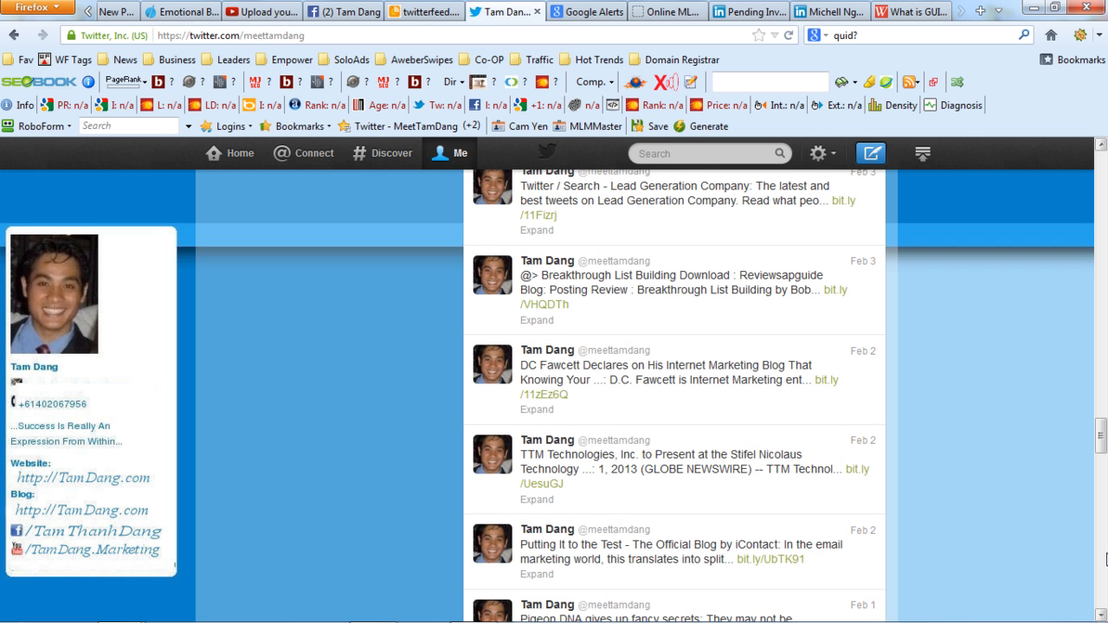
pyautogui.moveTo(1100, 437); pyautogui.dragTo(1100, 297)
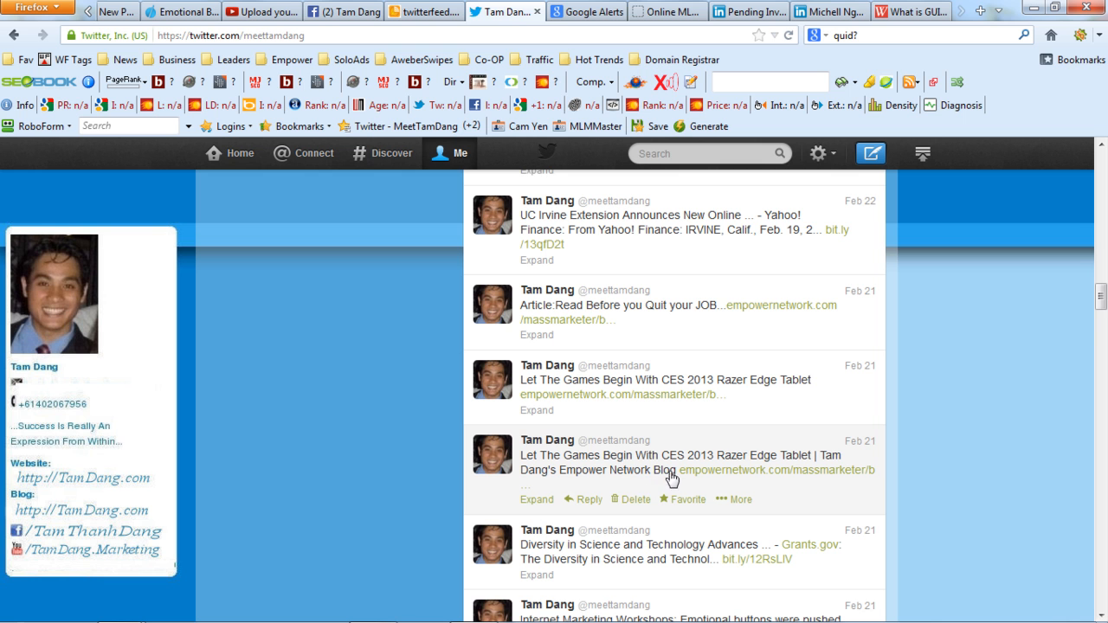
pyautogui.moveTo(526, 461); pyautogui.dragTo(870, 472)
pyautogui.moveTo(526, 381); pyautogui.dragTo(741, 404)
pyautogui.click(1052, 419)
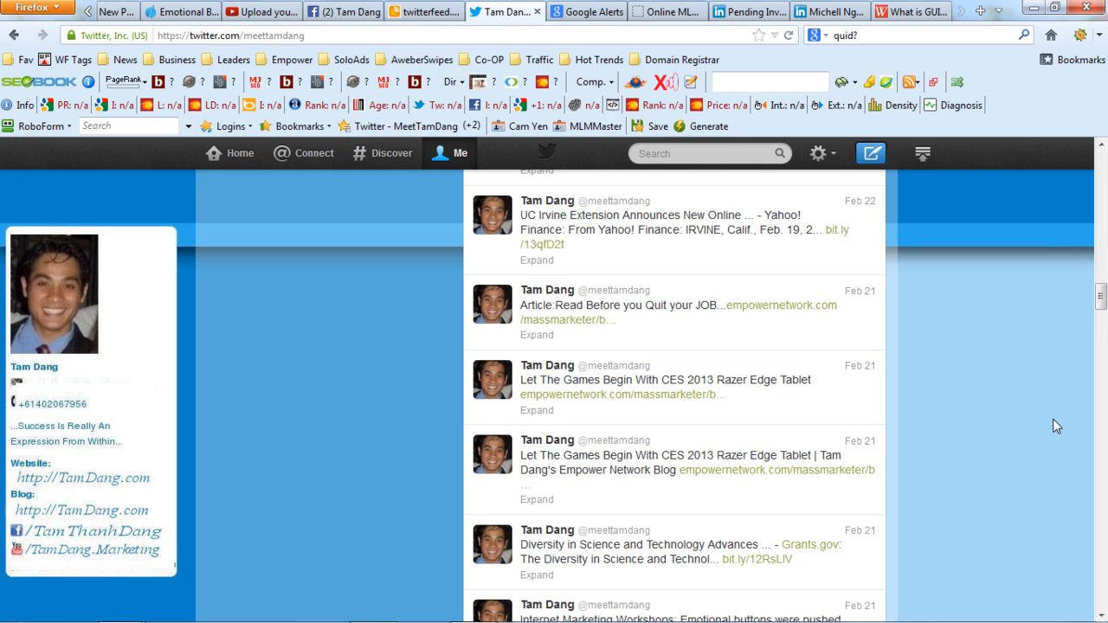
pyautogui.moveTo(1100, 298); pyautogui.dragTo(1100, 301)
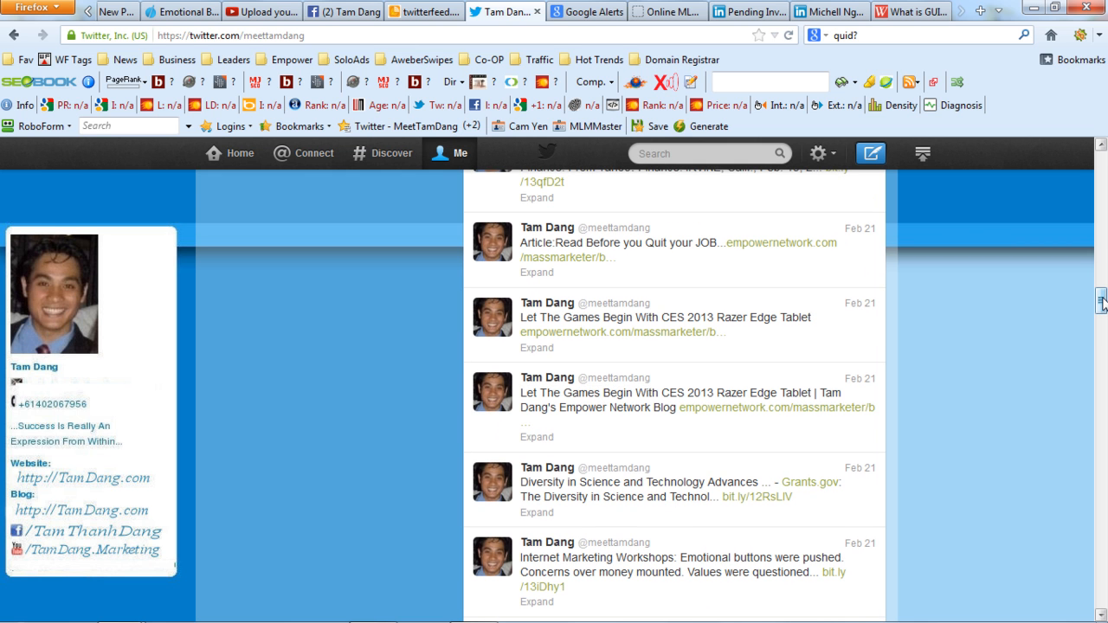
pyautogui.moveTo(1101, 300); pyautogui.dragTo(1101, 157)
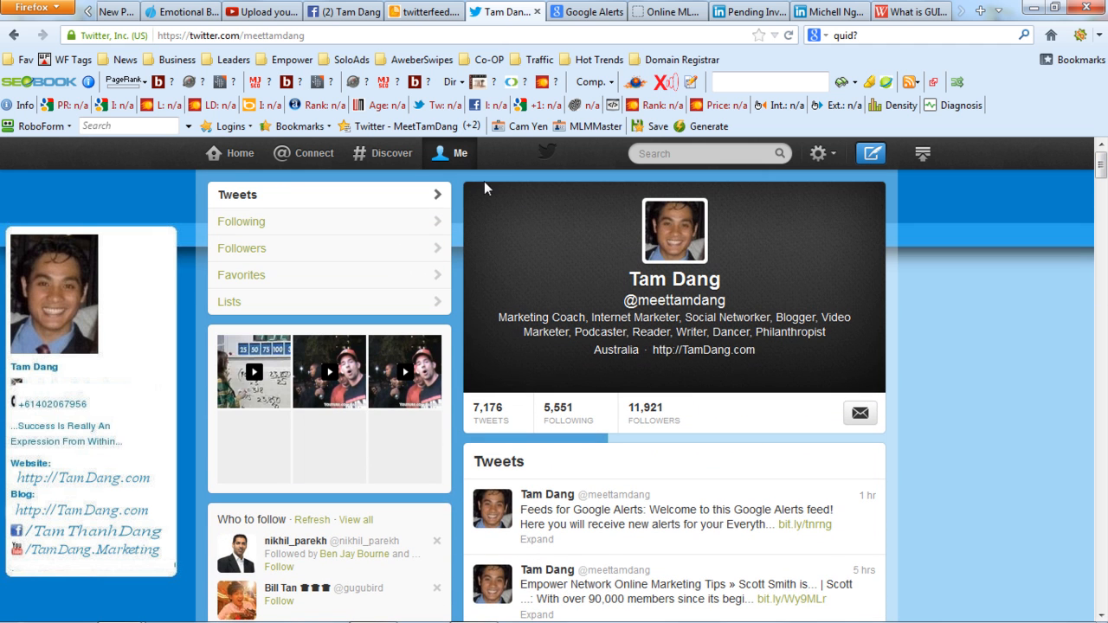
pyautogui.moveTo(835, 273)
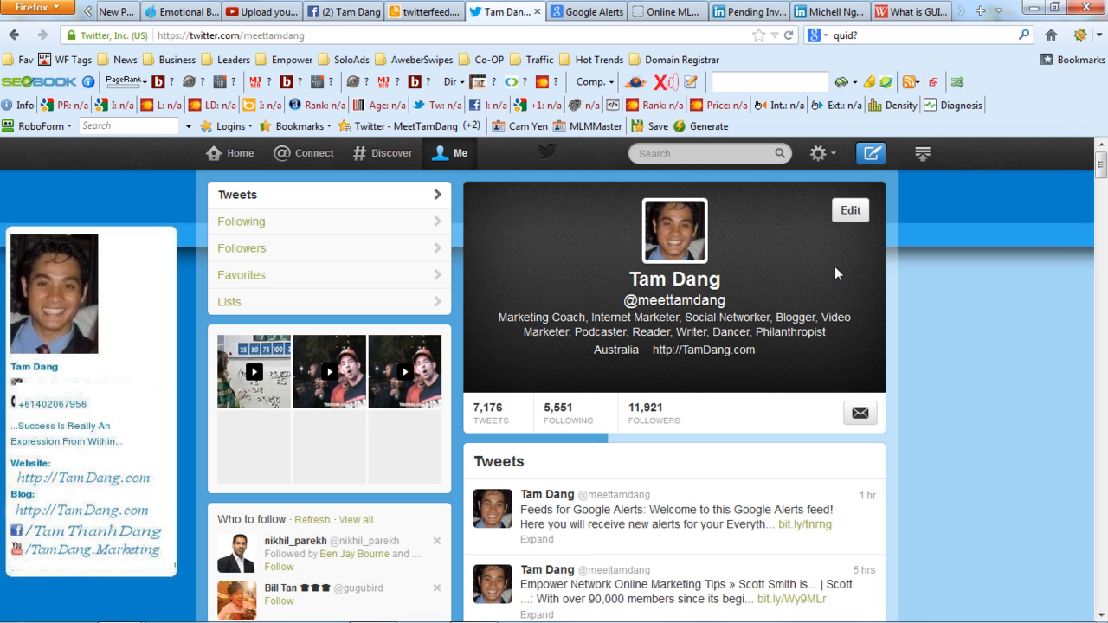
# Switch to Twitterfeed and sign in to the account with its saved login.
pyautogui.click(413, 11)
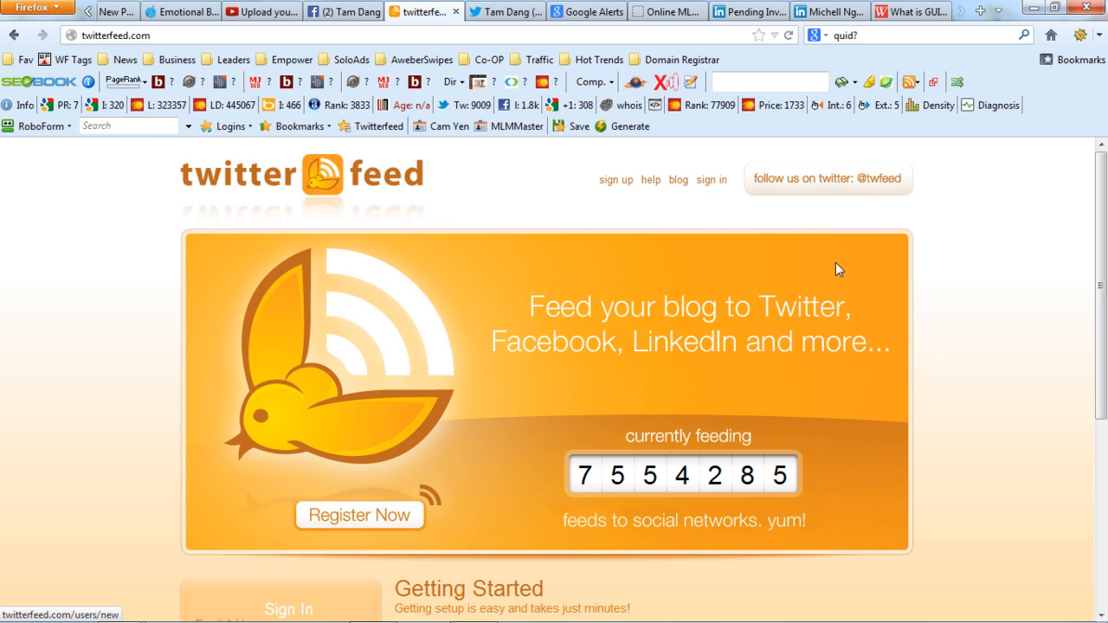
pyautogui.scroll(-5, 1106, 224)
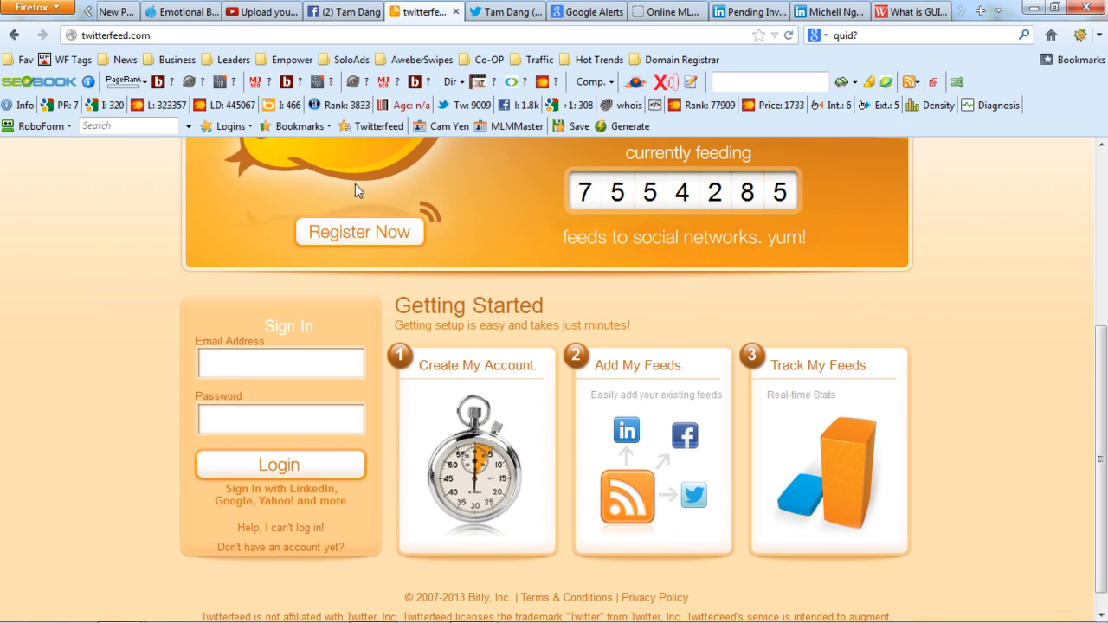
pyautogui.click(373, 126)
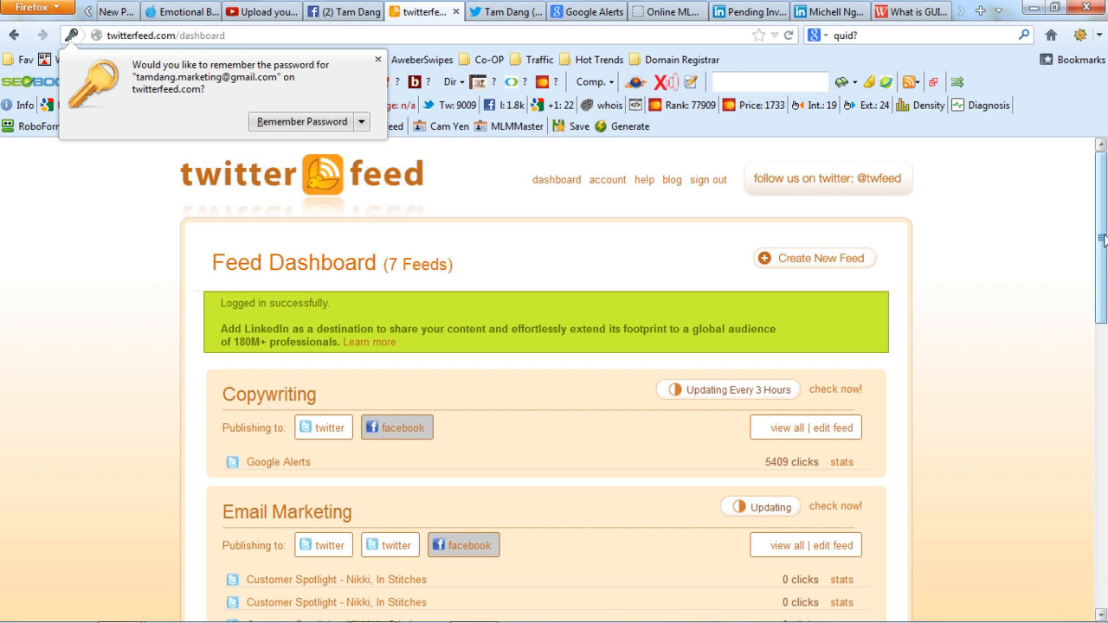
# Review the feeds on the dashboard, start creating a new feed and make its name ready for entry.
pyautogui.scroll(-3, 1103, 238)
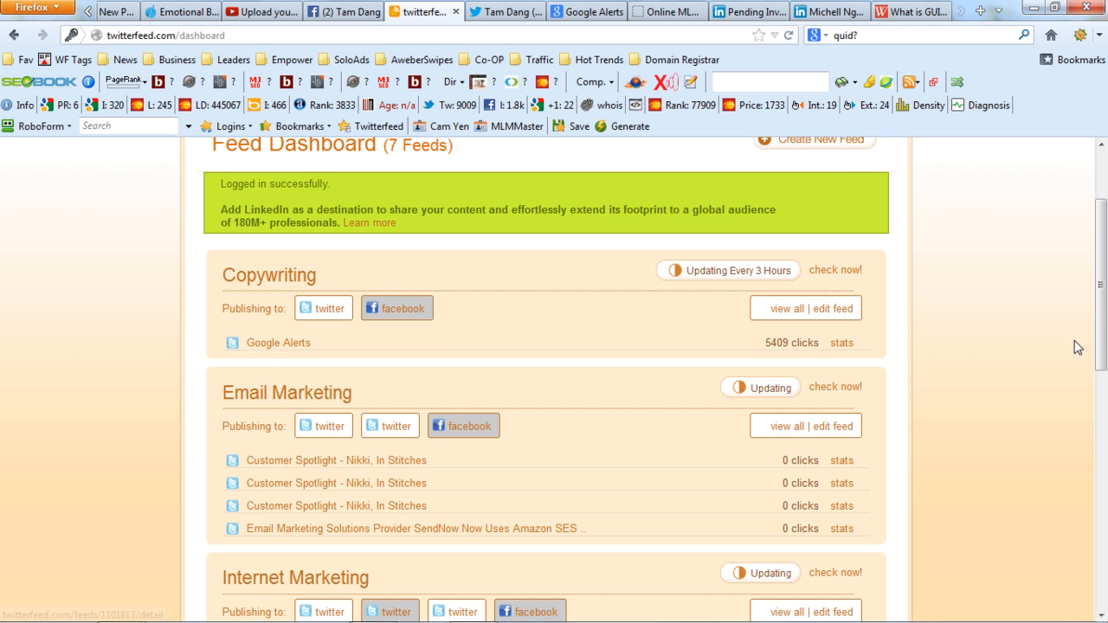
pyautogui.scroll(-2, 1105, 329)
pyautogui.moveTo(1105, 329); pyautogui.dragTo(1103, 219)
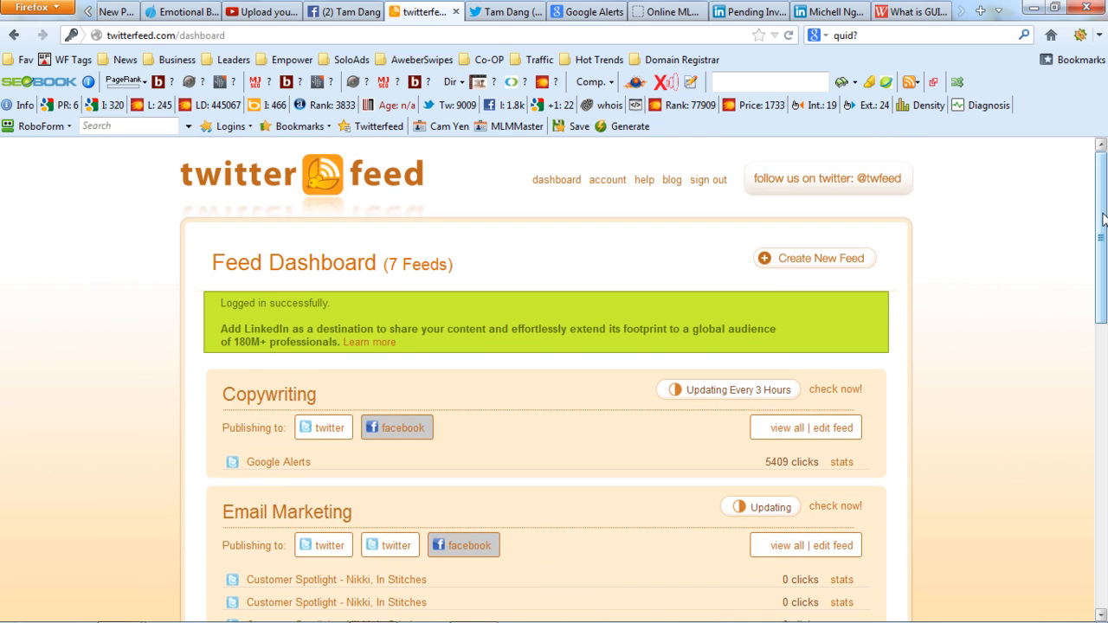
pyautogui.moveTo(1104, 219); pyautogui.dragTo(1103, 218)
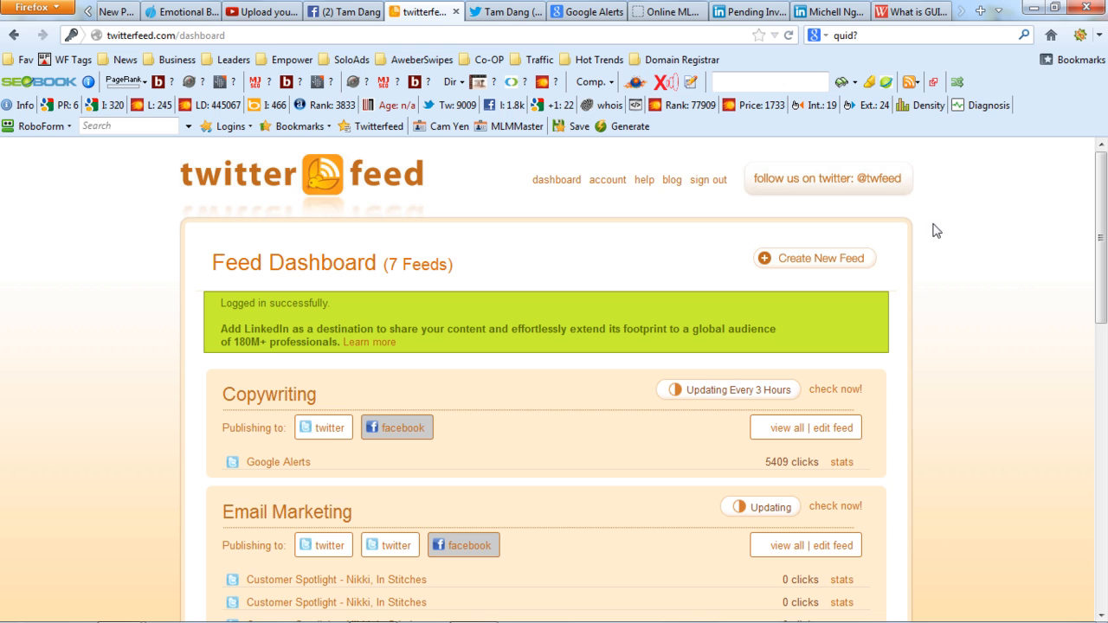
pyautogui.click(819, 264)
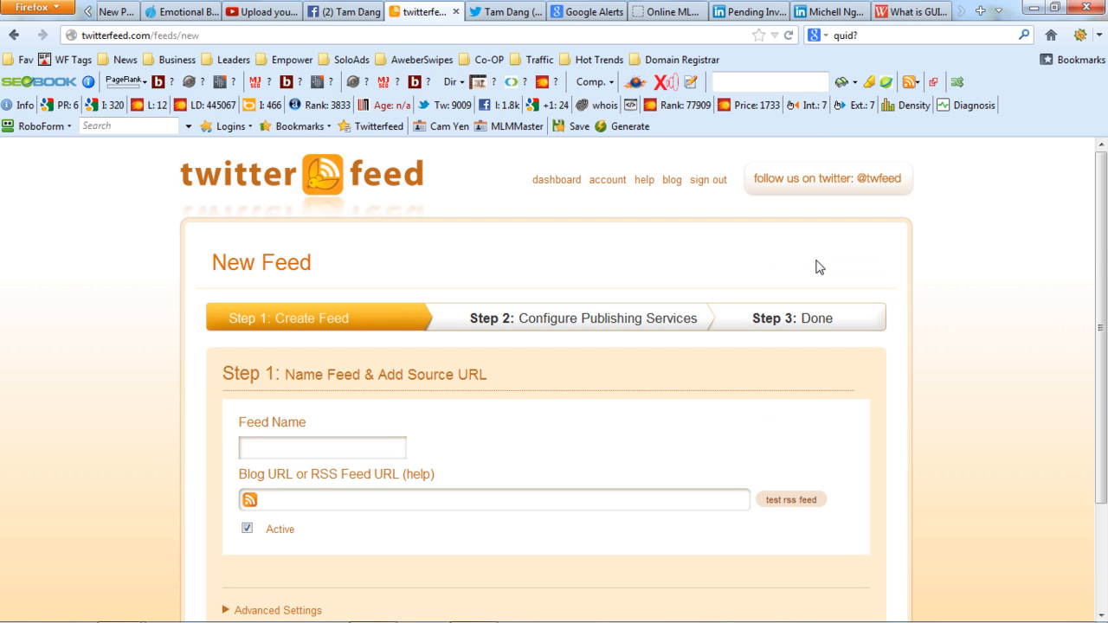
pyautogui.moveTo(1103, 264); pyautogui.dragTo(1105, 376)
pyautogui.click(310, 359)
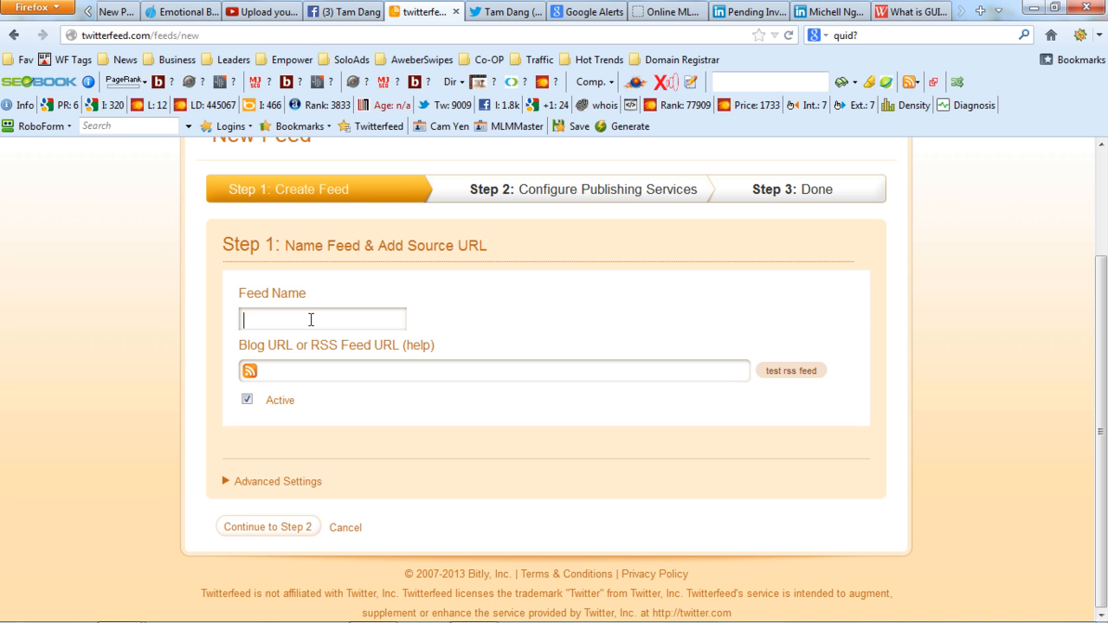
pyautogui.write('Ep')
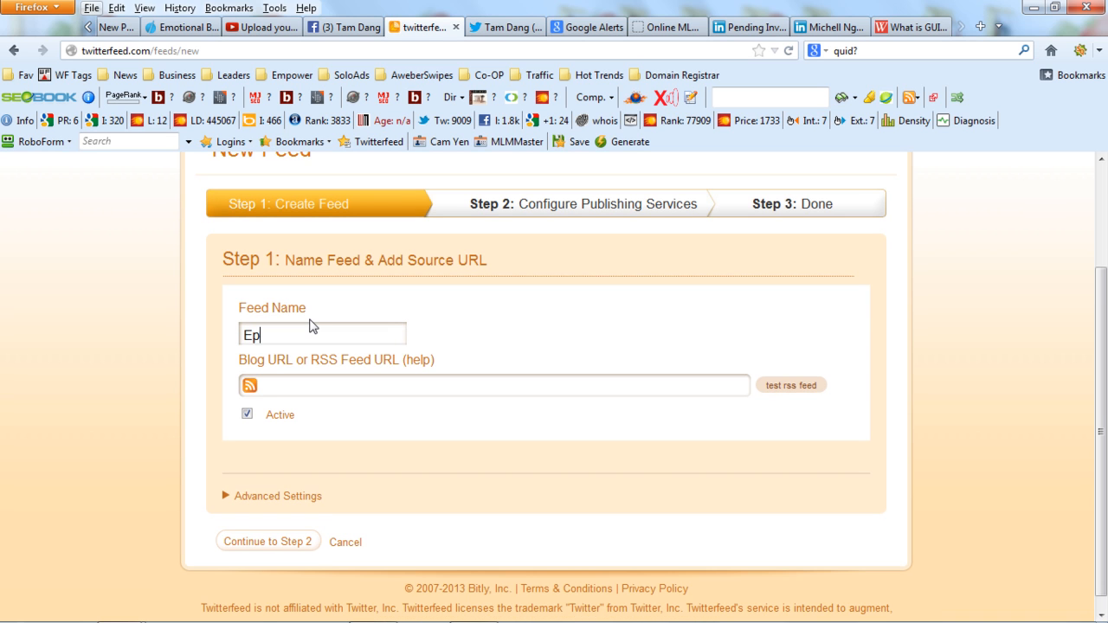
pyautogui.press('alt')
pyautogui.write('po')
pyautogui.press('BackSpace')
pyautogui.press('BackSpace')
pyautogui.press('BackSpace')
pyautogui.press('BackSpace')
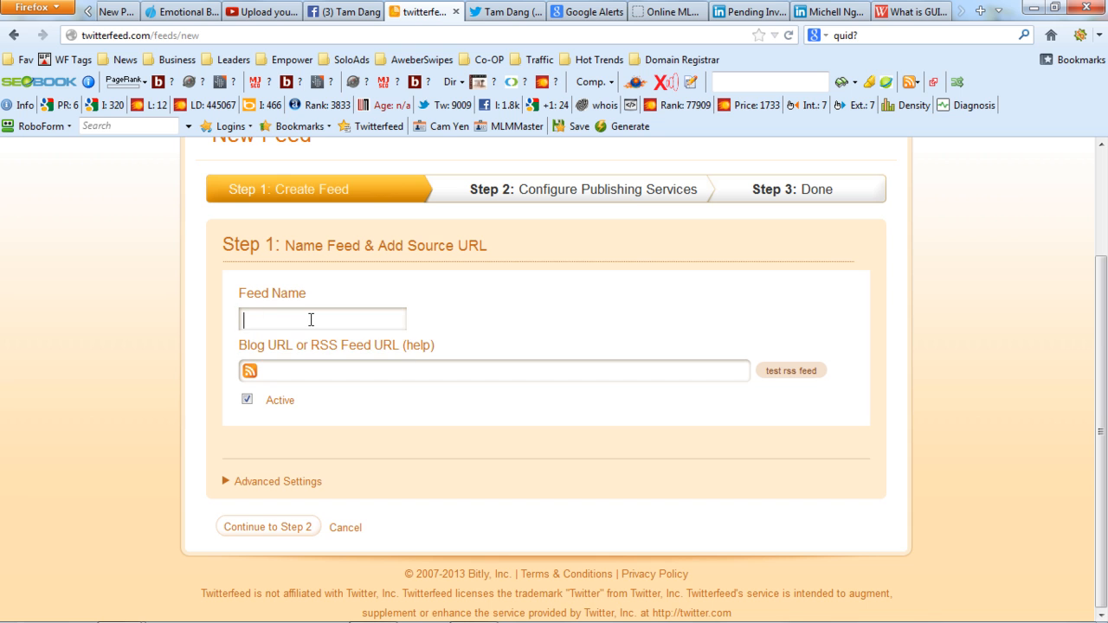
# Name the new feed "Empower Network".
pyautogui.write('Empow')
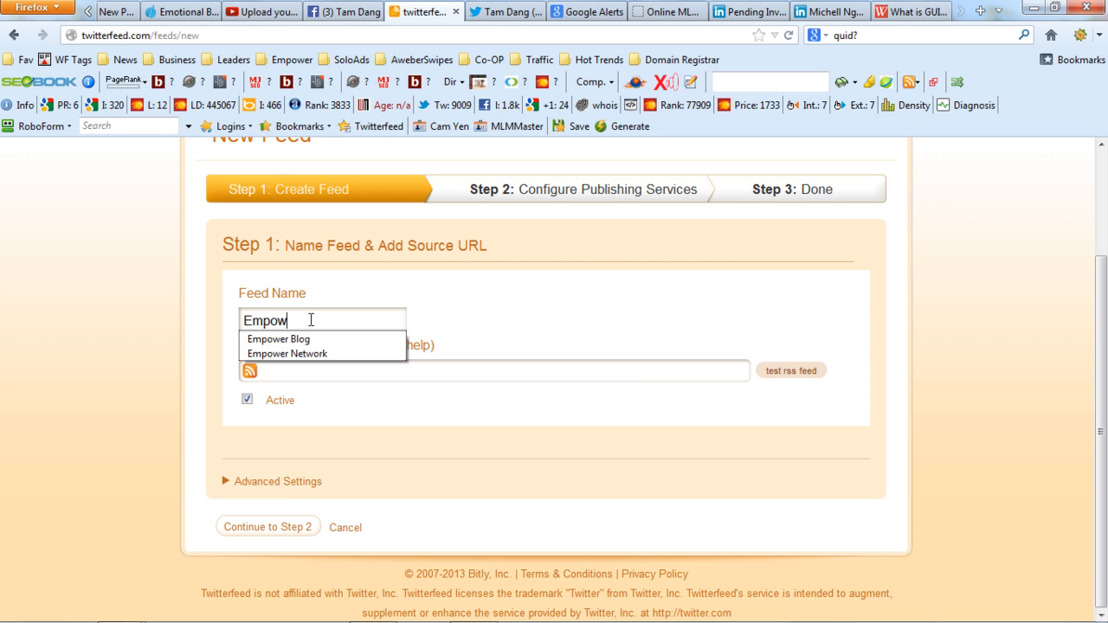
pyautogui.write('er Netwr')
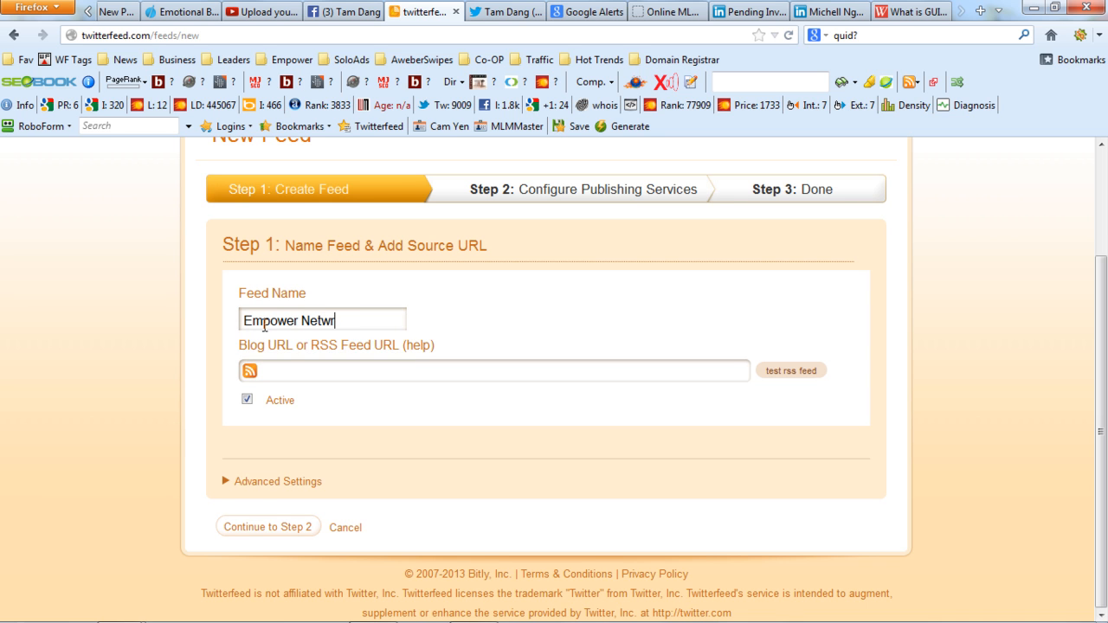
pyautogui.press('BackSpace')
pyautogui.write('ork')
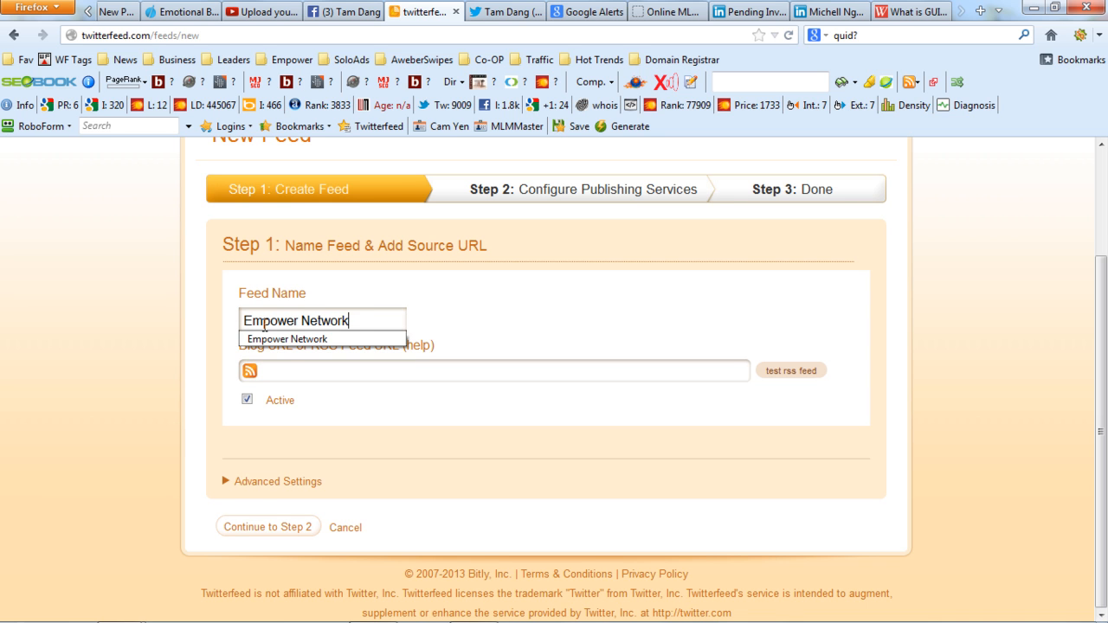
pyautogui.click(598, 345)
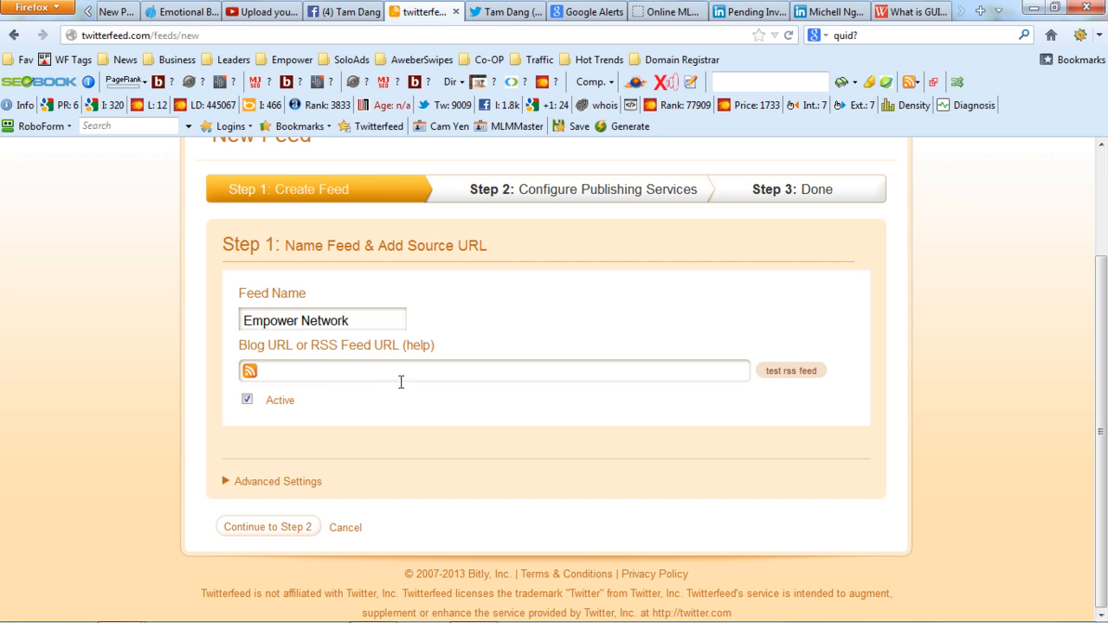
# Copy the RSS feed link from the subscribe link on the open marketing blog and enter it as the new feed's source URL.
pyautogui.click(330, 369)
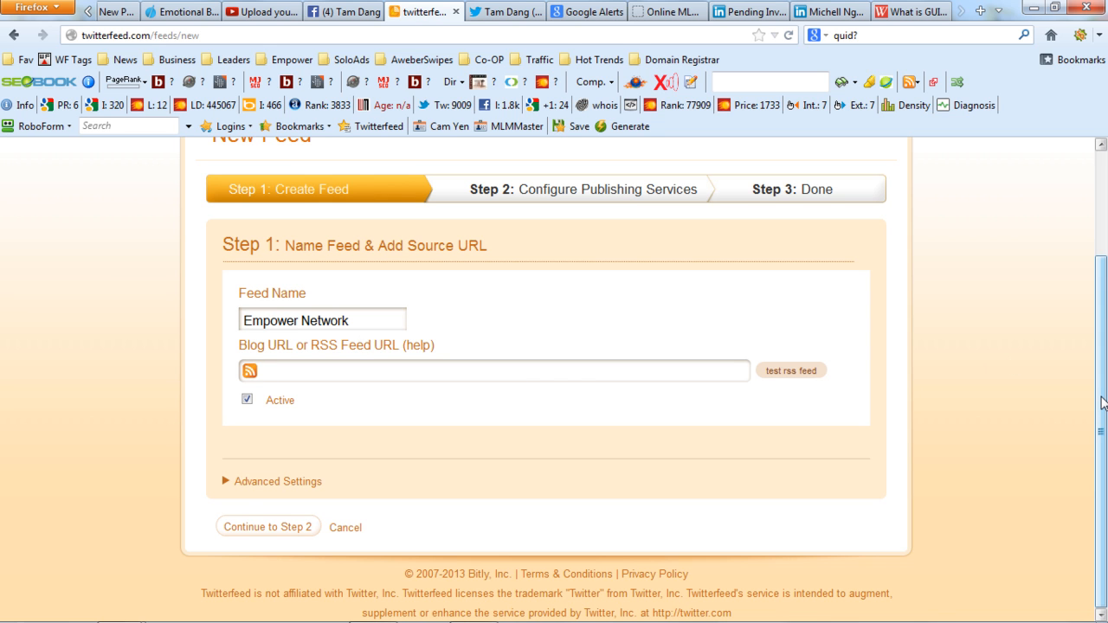
pyautogui.click(659, 12)
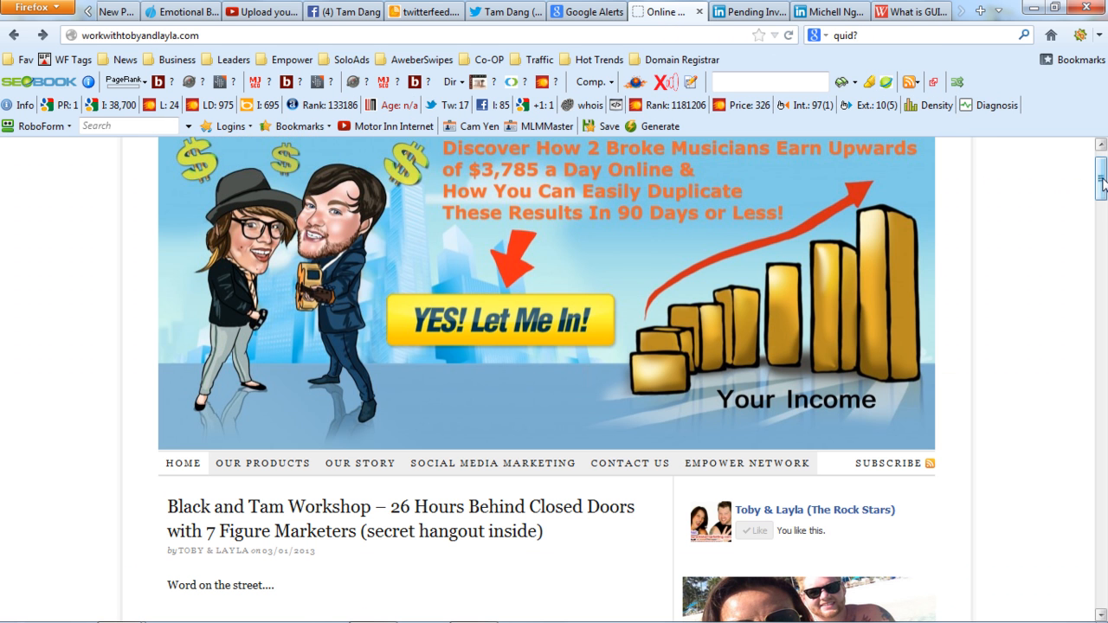
pyautogui.scroll(-3, 979, 199)
pyautogui.rightClick(931, 201)
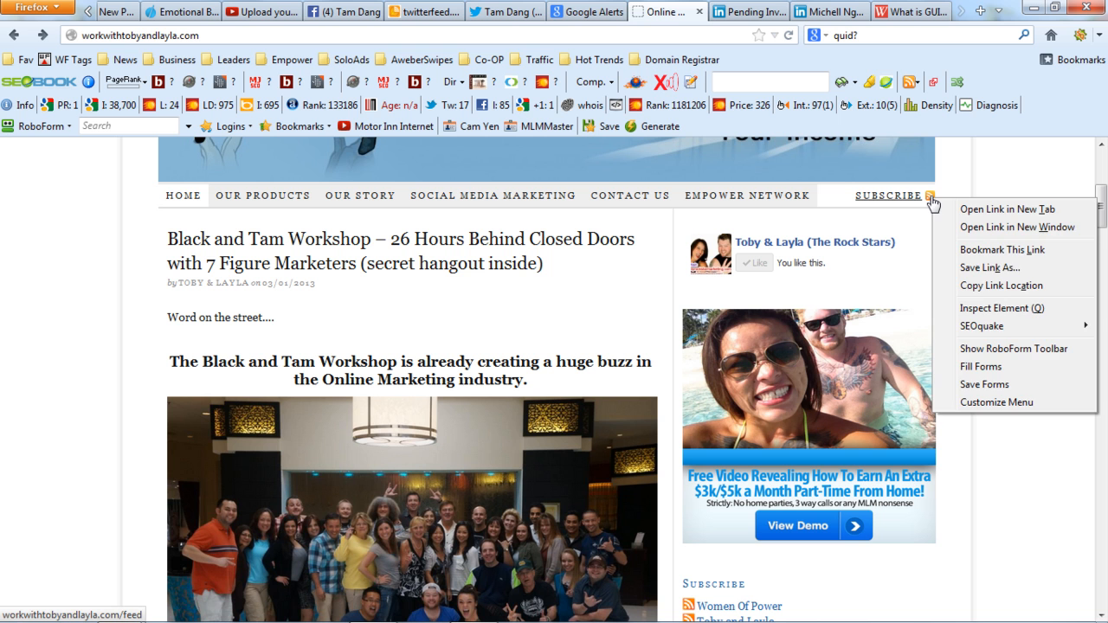
pyautogui.click(1007, 289)
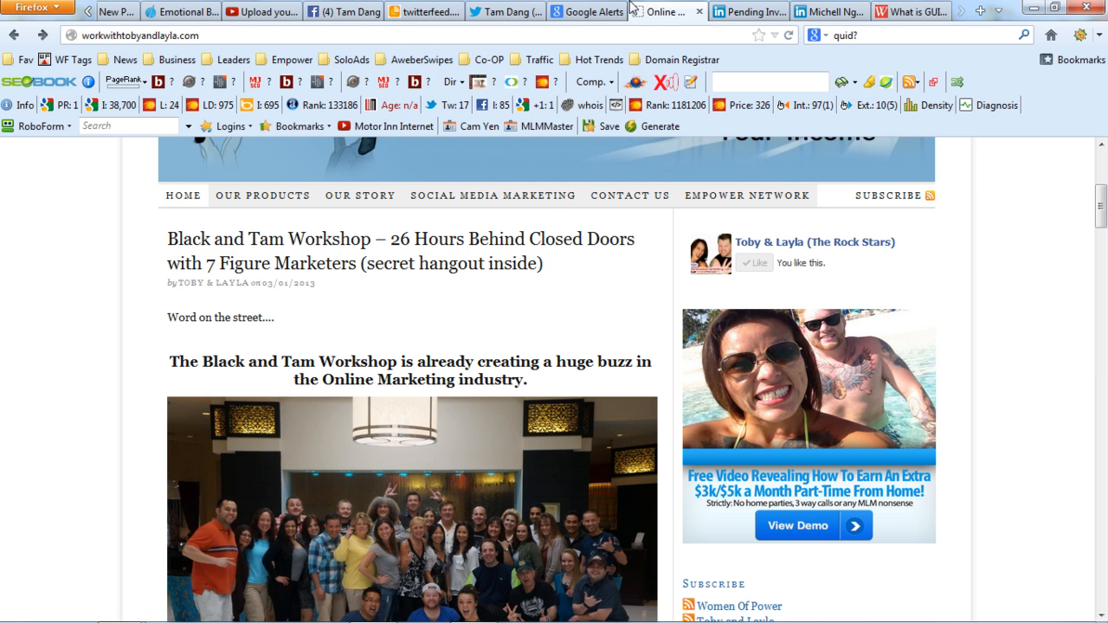
pyautogui.click(418, 11)
pyautogui.hotkey('ctrl', 'v')
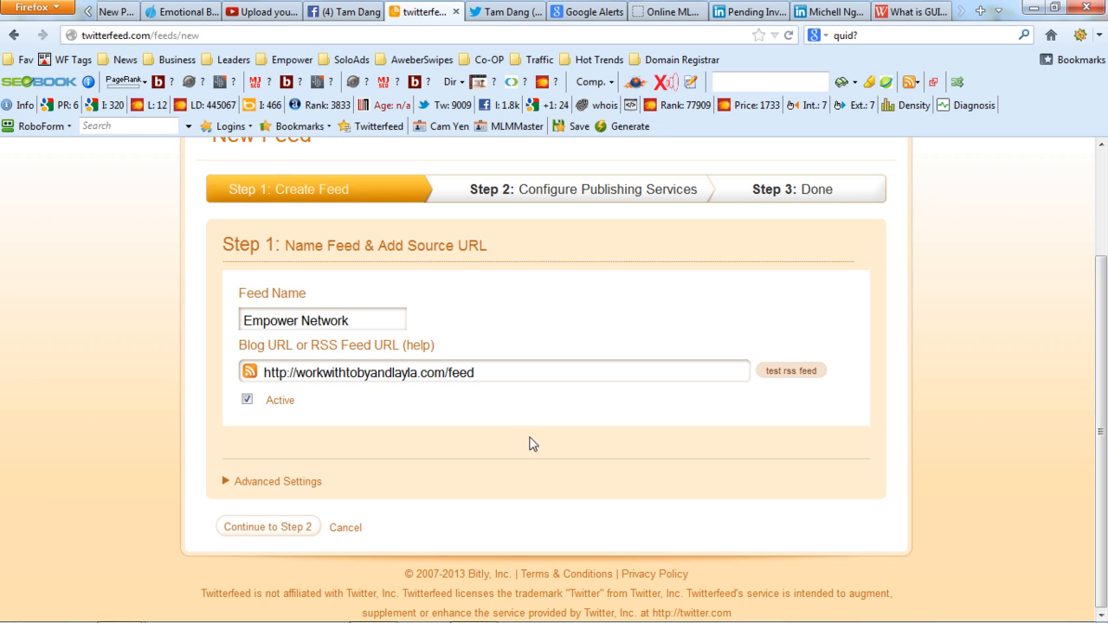
# Test the blog's RSS feed and clear the source URL.
pyautogui.click(801, 378)
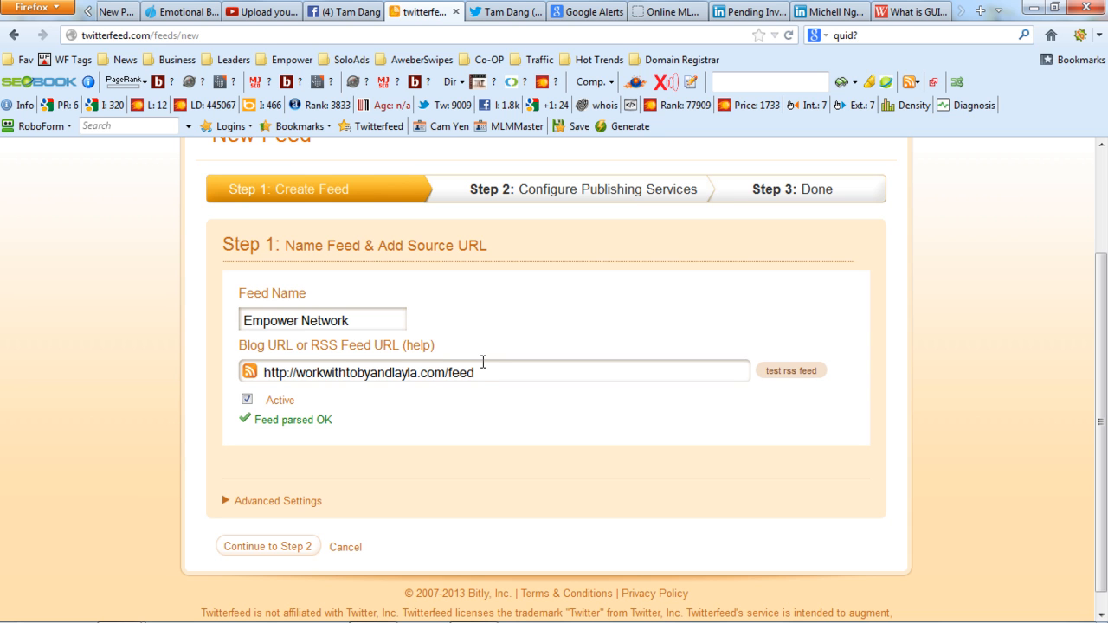
pyautogui.moveTo(479, 372); pyautogui.dragTo(264, 371)
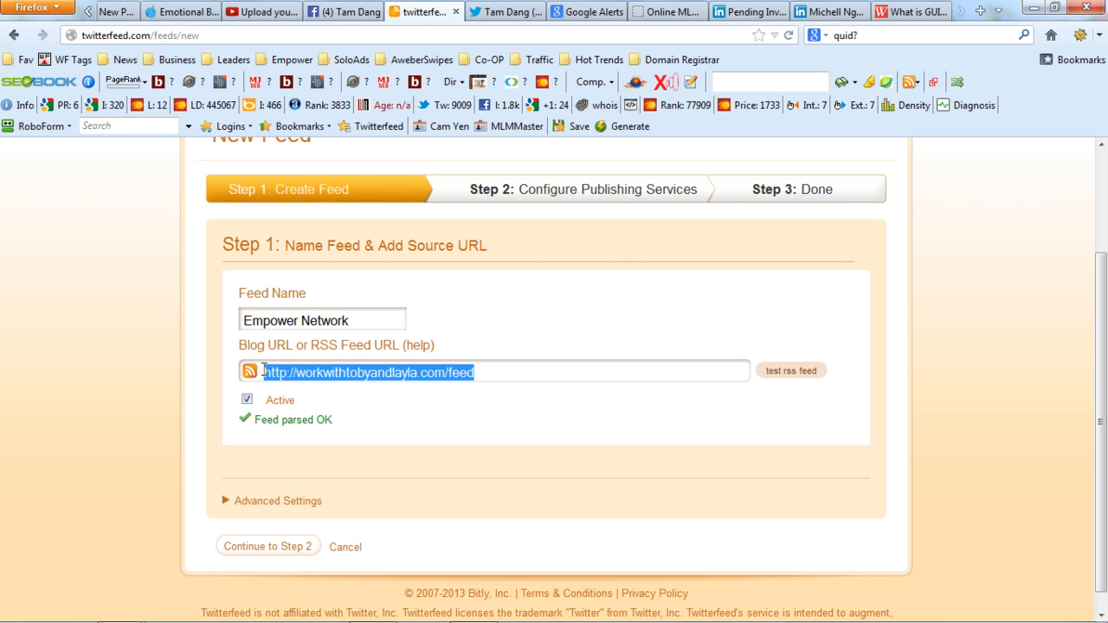
pyautogui.press('BackSpace')
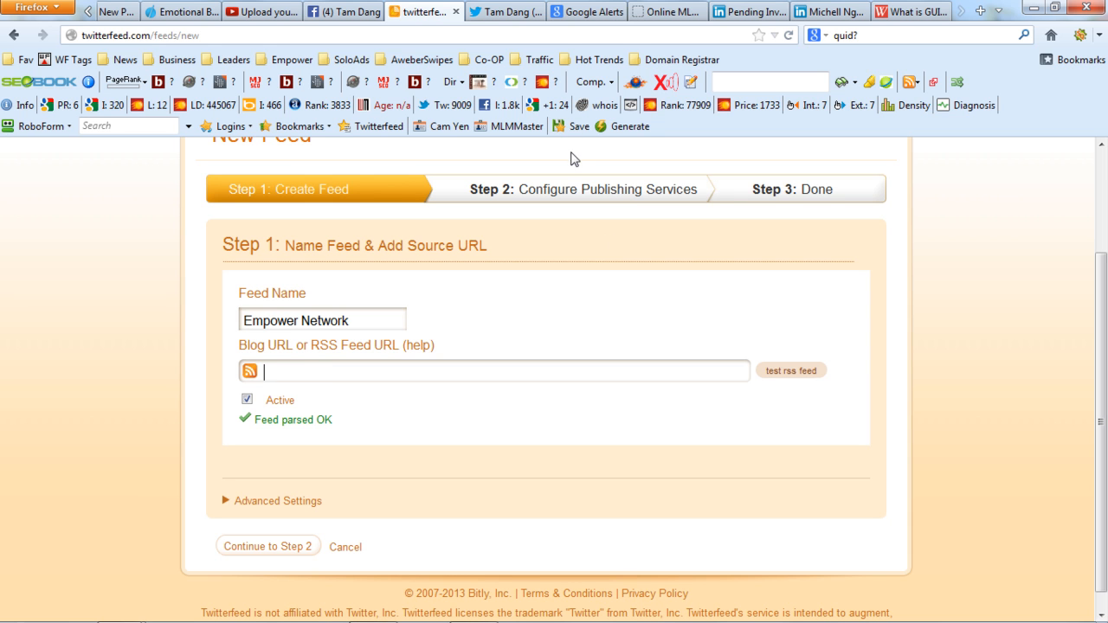
# Search the web for "google alert" in a new tab and open the Google Alerts page.
pyautogui.click(588, 11)
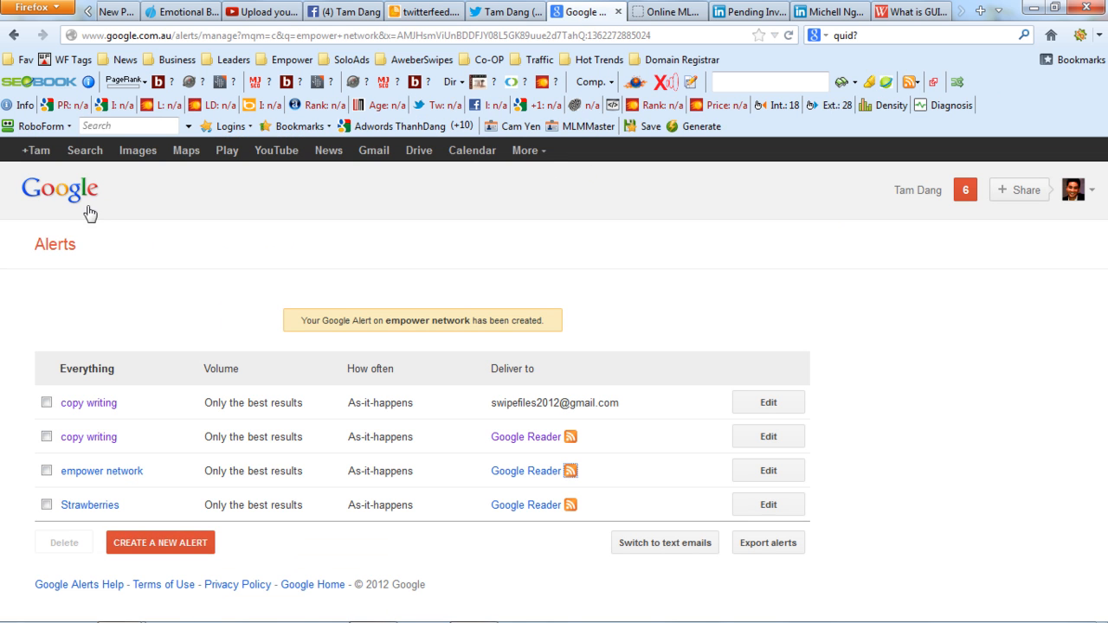
pyautogui.click(59, 250)
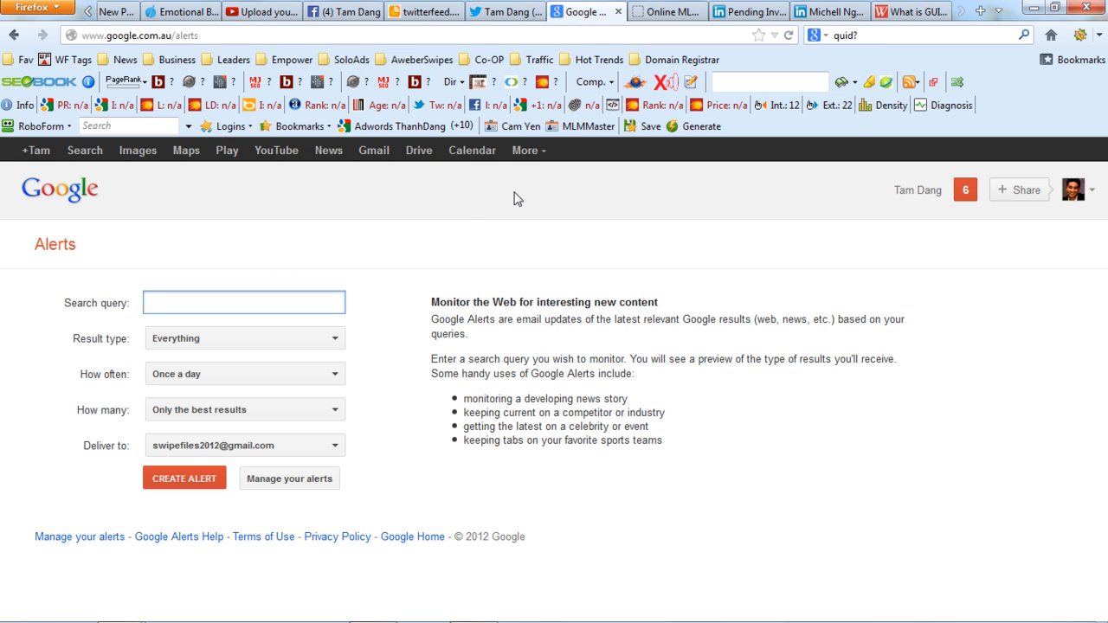
pyautogui.click(980, 10)
pyautogui.click(965, 32)
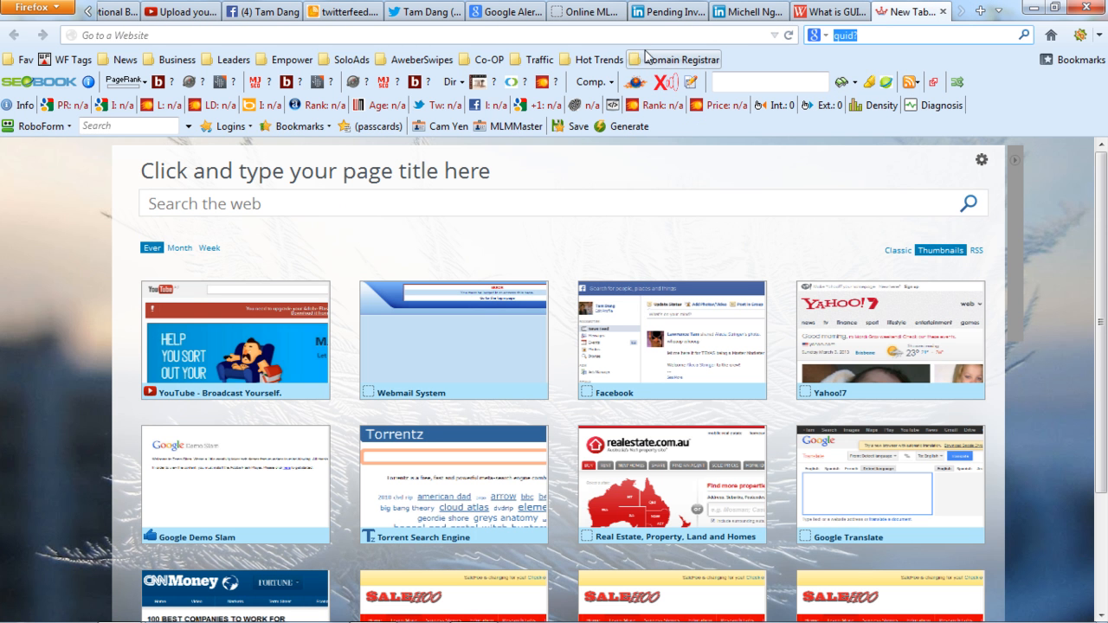
pyautogui.write('google search')
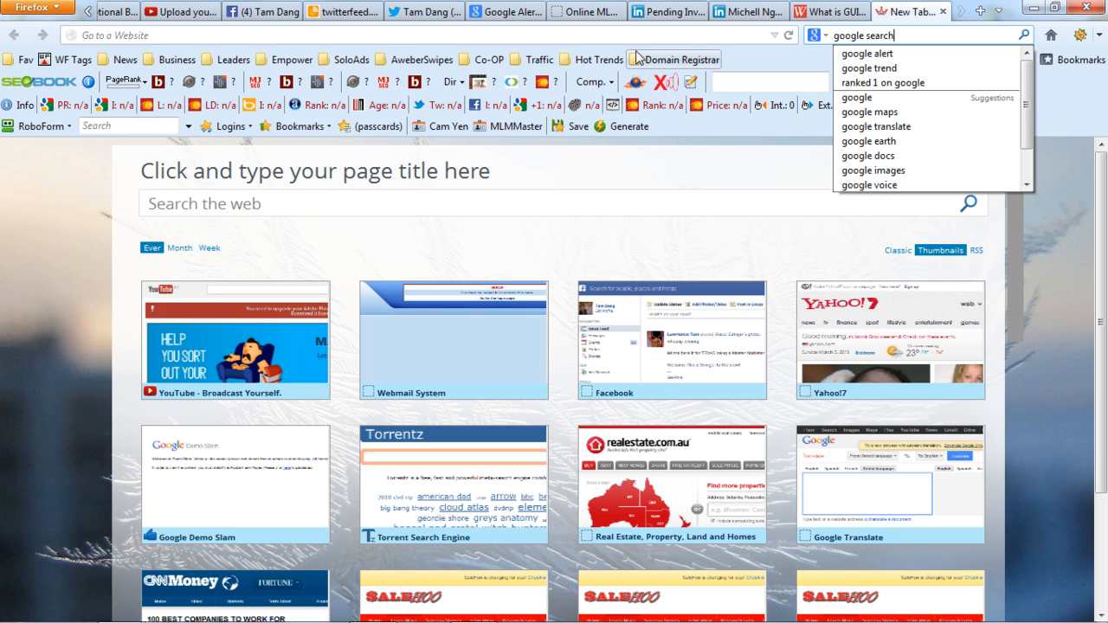
pyautogui.press('BackSpace')
pyautogui.press('BackSpace')
pyautogui.press('BackSpace')
pyautogui.press('BackSpace')
pyautogui.press('BackSpace')
pyautogui.press('BackSpace')
pyautogui.write('alert')
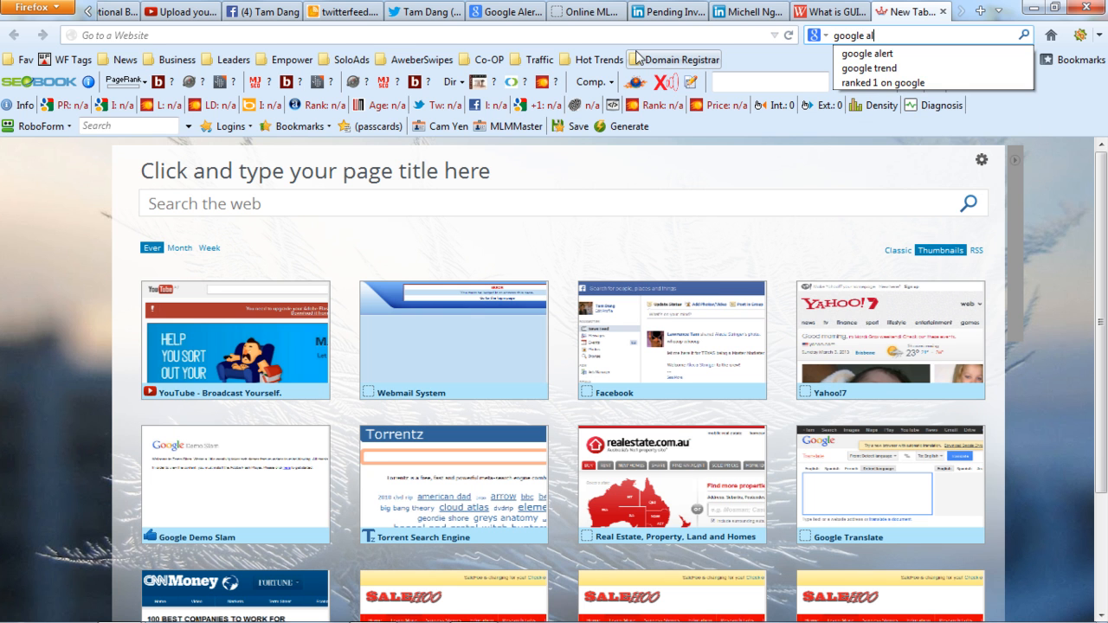
pyautogui.press('Return')
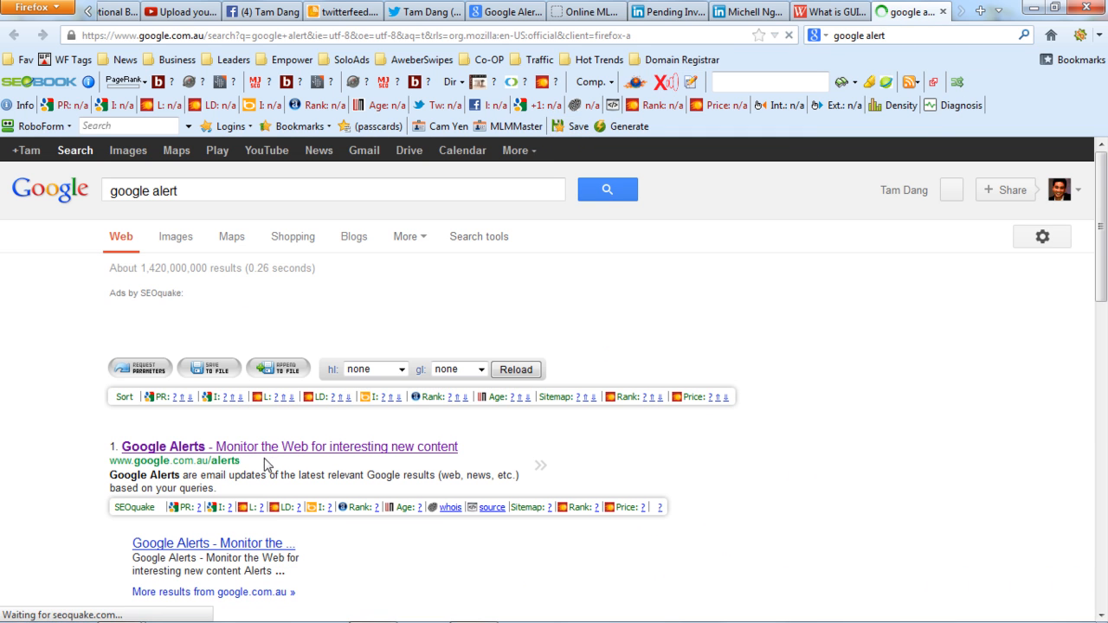
pyautogui.click(278, 457)
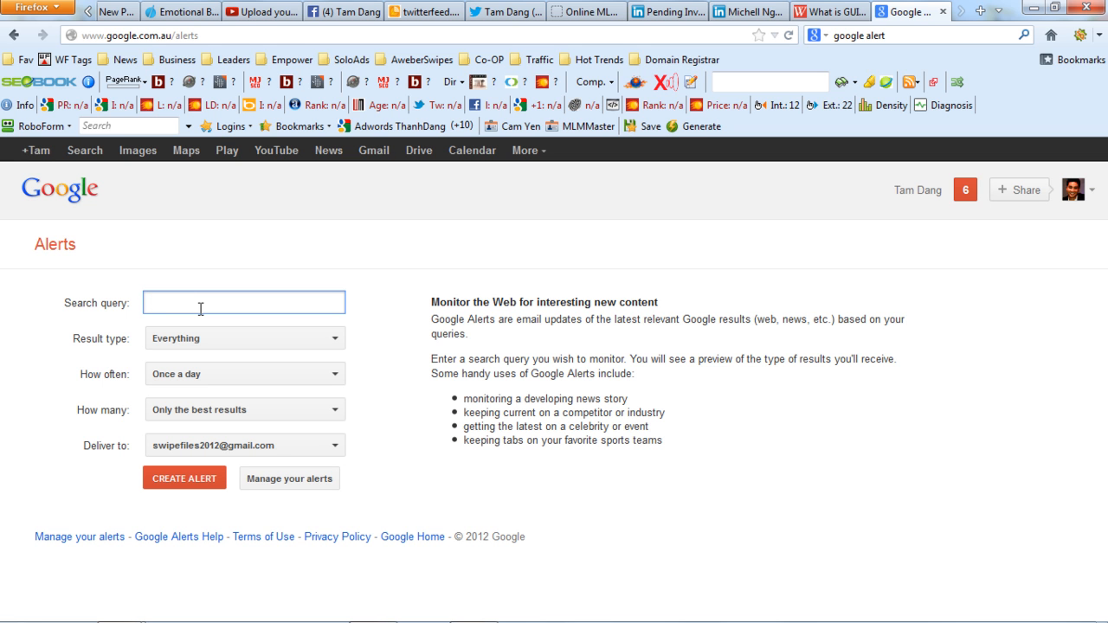
# Set the new alert's search query to "empower network".
pyautogui.write('Em')
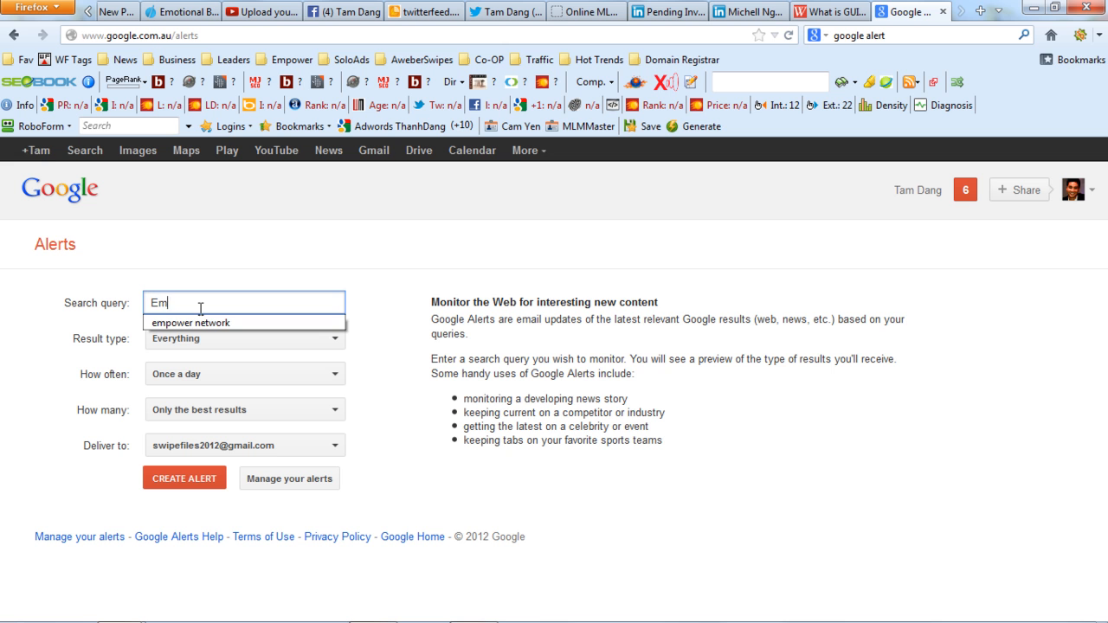
pyautogui.write('power')
pyautogui.press('Down')
pyautogui.press('Return')
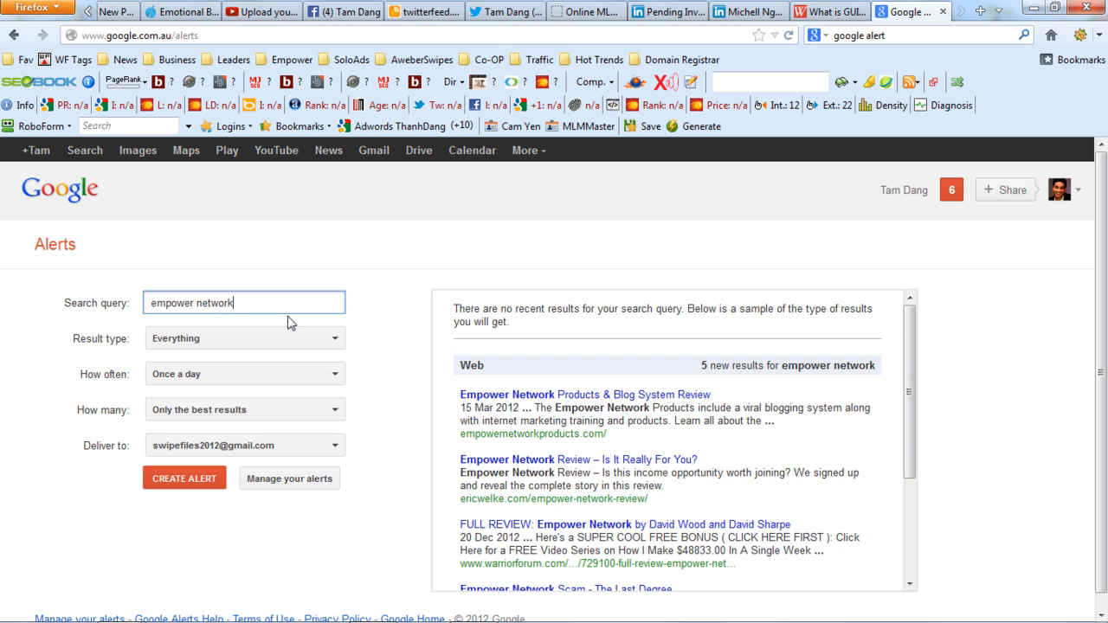
# Try other result types for the alert, including News, and set the type back to Everything.
pyautogui.click(312, 345)
pyautogui.click(313, 347)
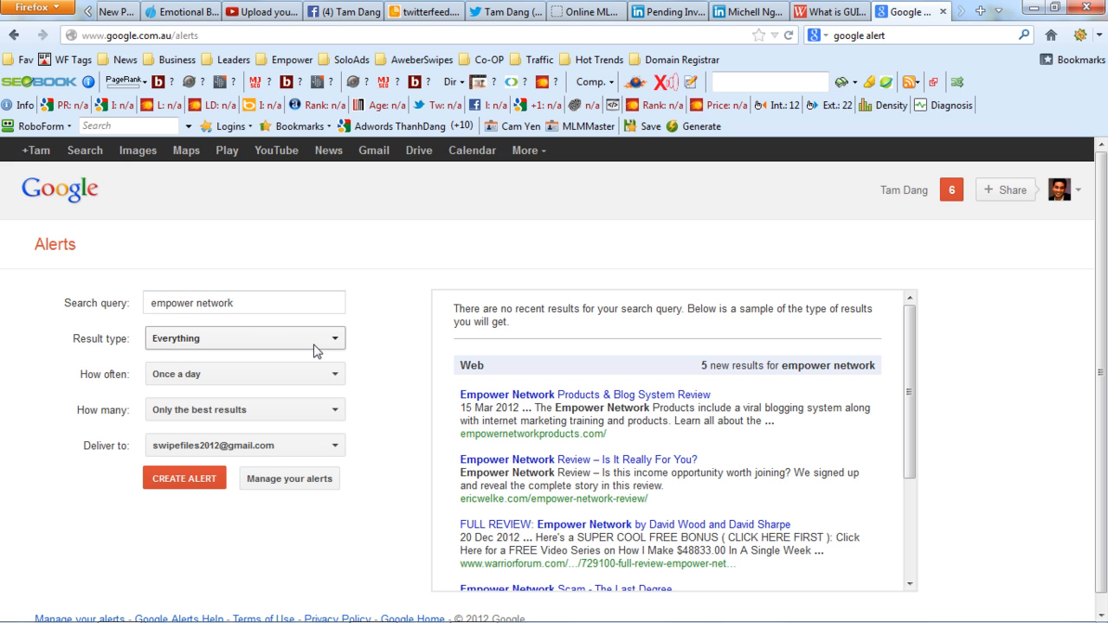
pyautogui.click(263, 345)
pyautogui.click(199, 387)
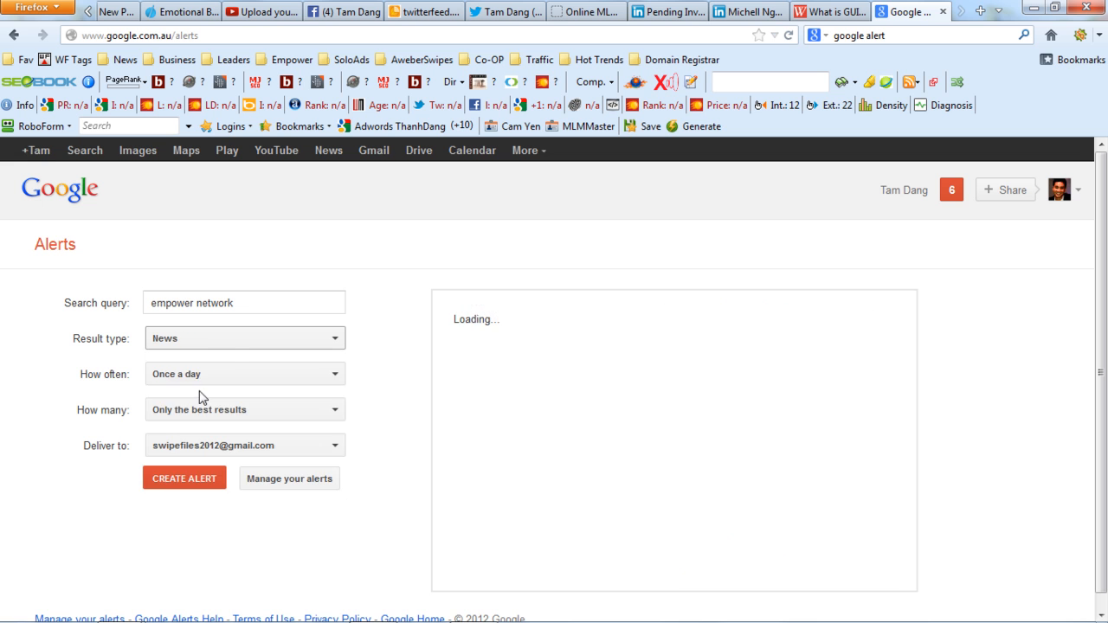
pyautogui.click(241, 347)
pyautogui.click(218, 410)
pyautogui.click(236, 344)
pyautogui.click(230, 371)
# Set the alert's frequency to As-it-happens and its delivery to Feed.
pyautogui.click(231, 375)
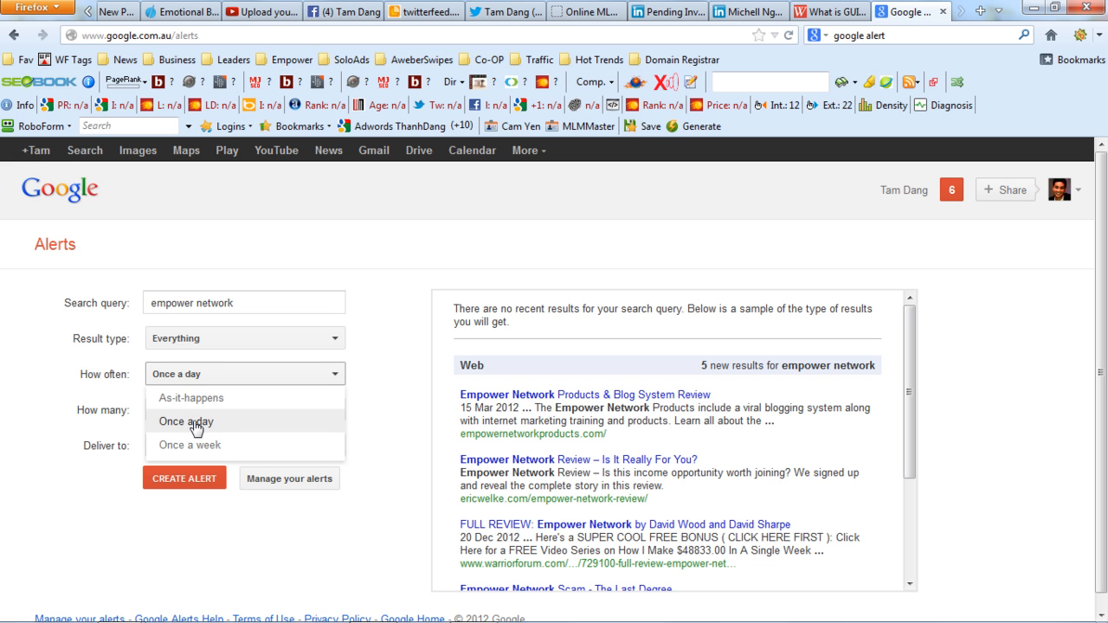
pyautogui.click(217, 398)
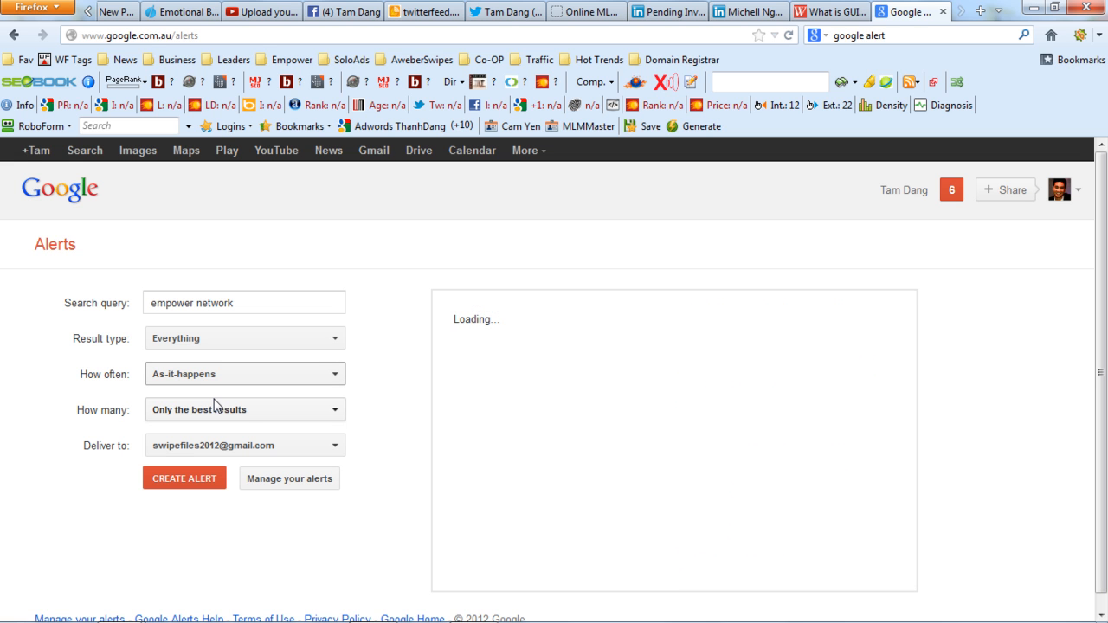
pyautogui.scroll(-1, 1104, 359)
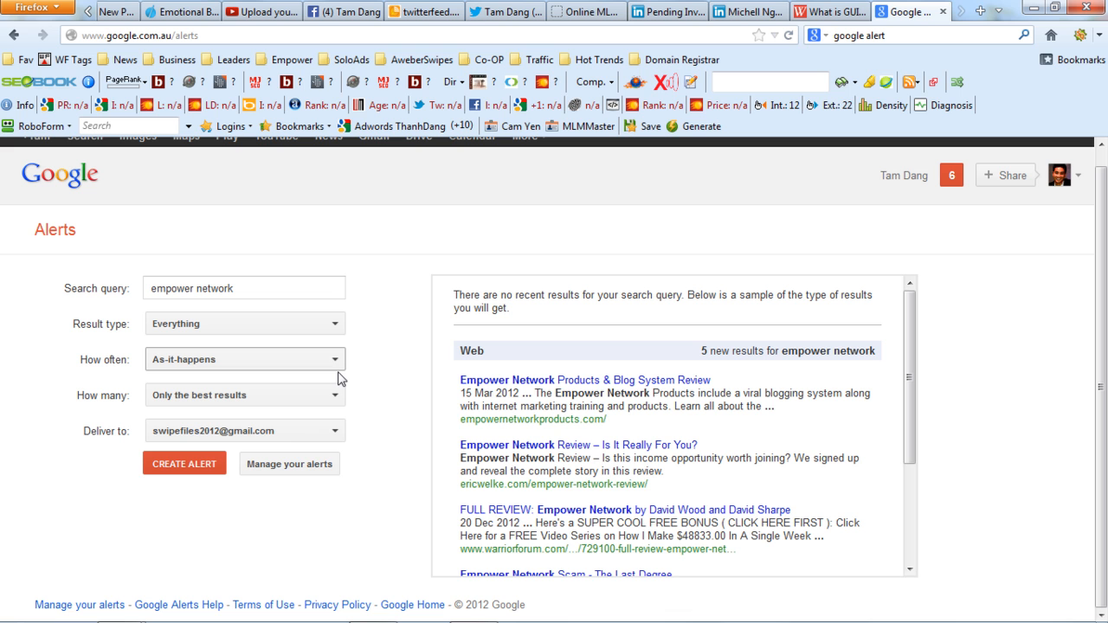
pyautogui.click(339, 431)
pyautogui.click(172, 483)
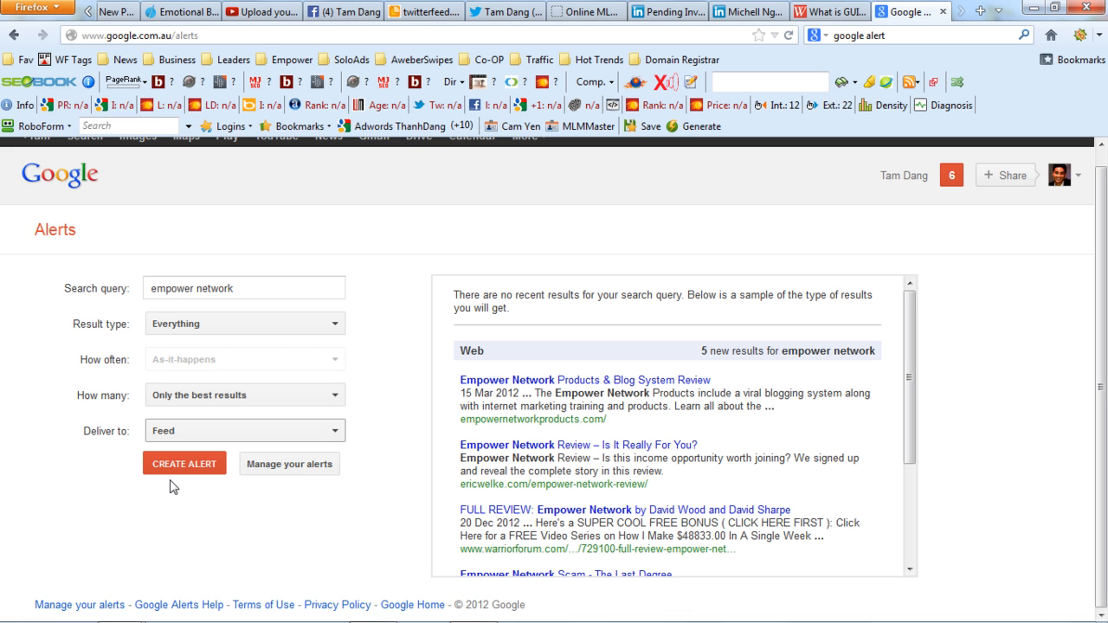
pyautogui.click(185, 438)
pyautogui.click(188, 437)
pyautogui.click(188, 437)
pyautogui.click(188, 438)
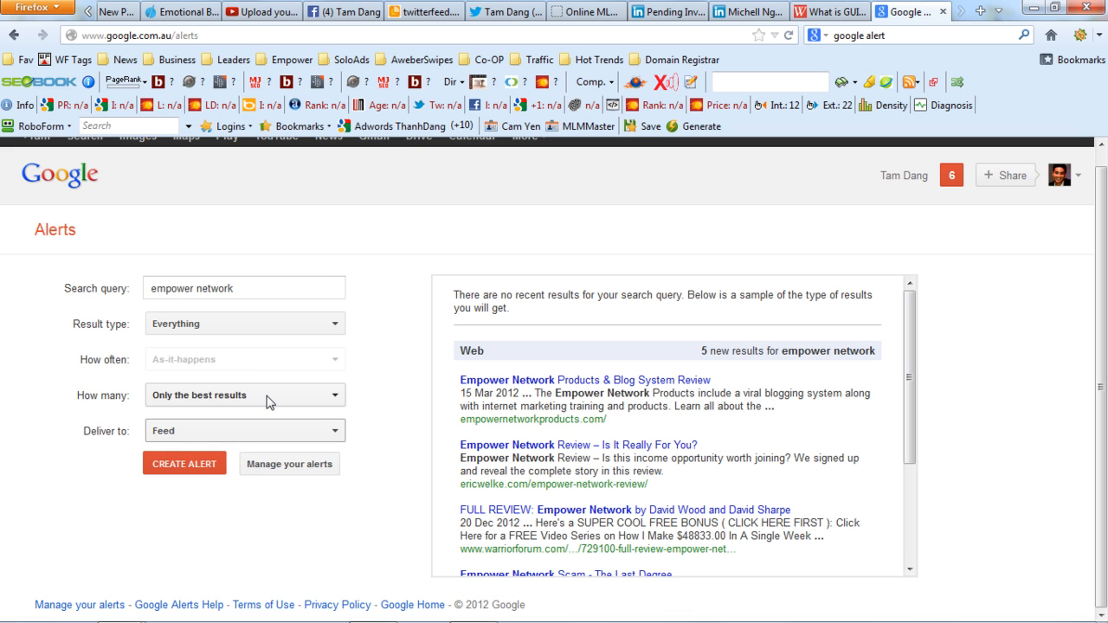
# Set the alert to deliver all results and create it.
pyautogui.click(270, 401)
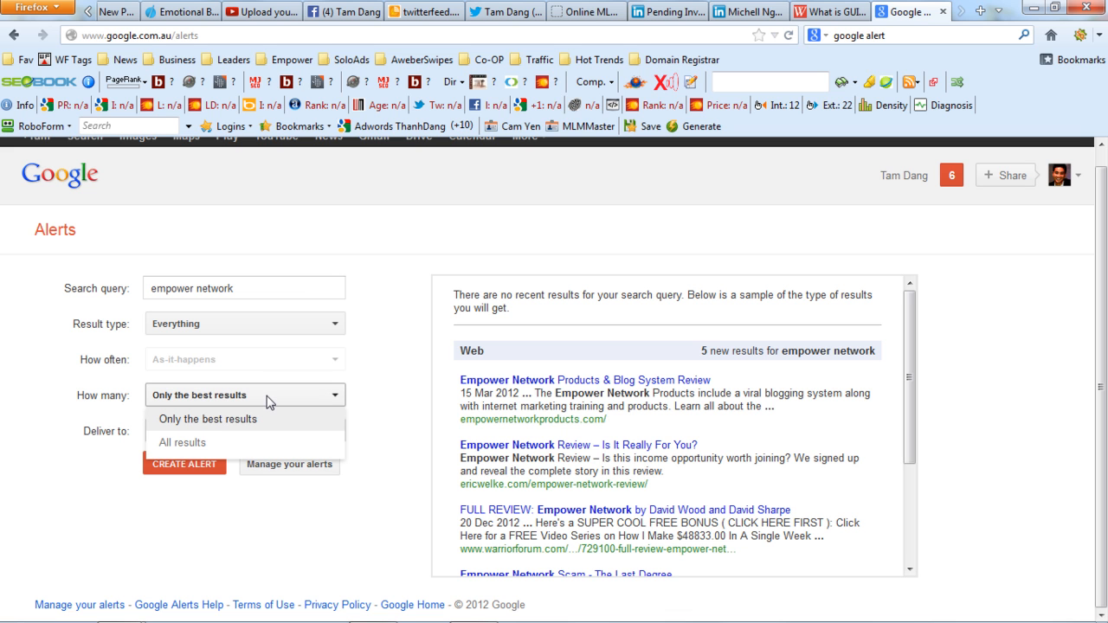
pyautogui.click(187, 444)
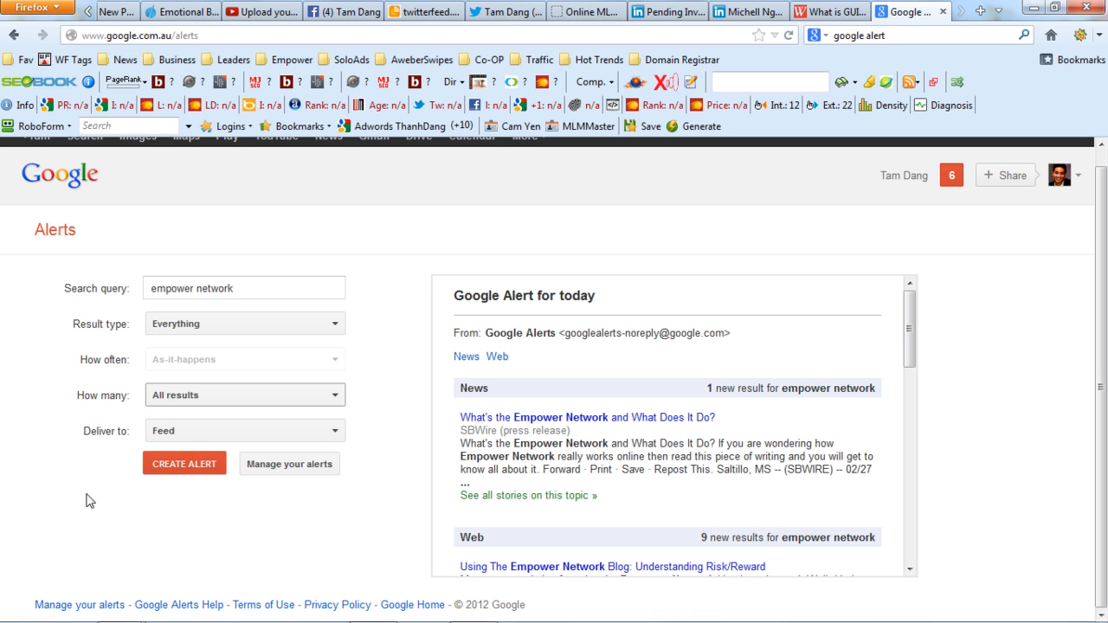
pyautogui.click(185, 466)
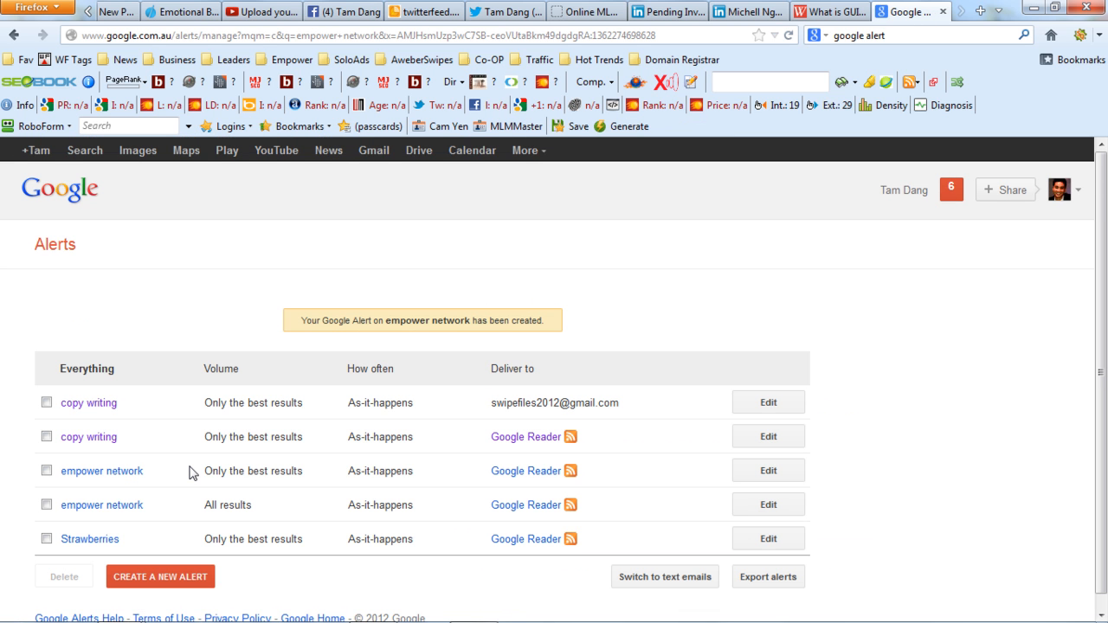
# Copy the RSS feed link of the "empower network" alert that delivers all results.
pyautogui.scroll(-1, 995, 363)
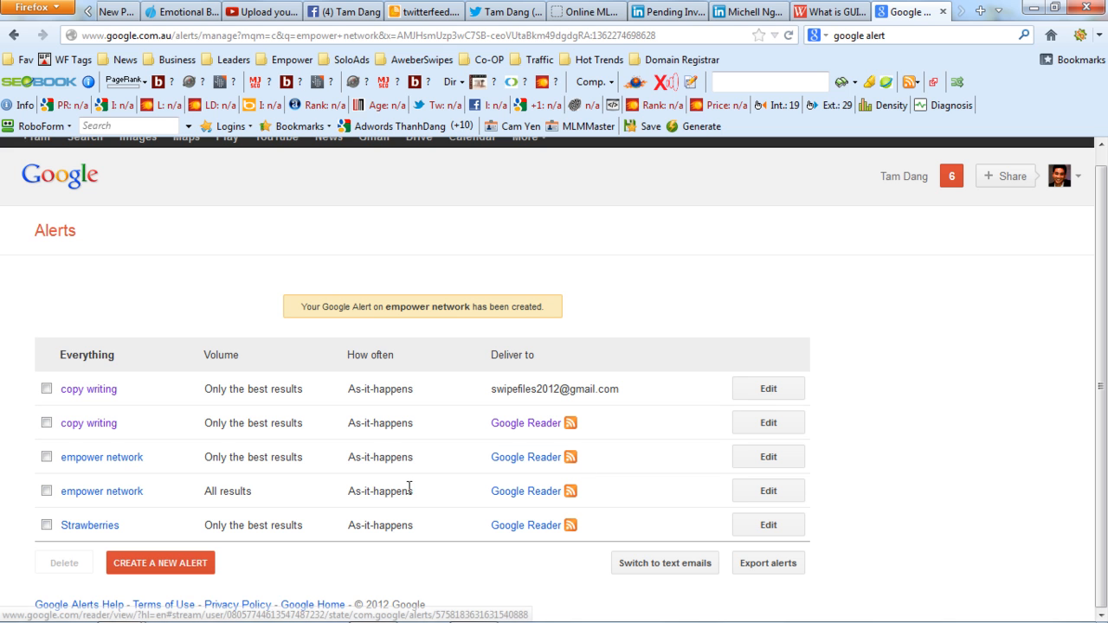
pyautogui.moveTo(252, 492); pyautogui.dragTo(199, 498)
pyautogui.click(244, 490)
pyautogui.rightClick(573, 498)
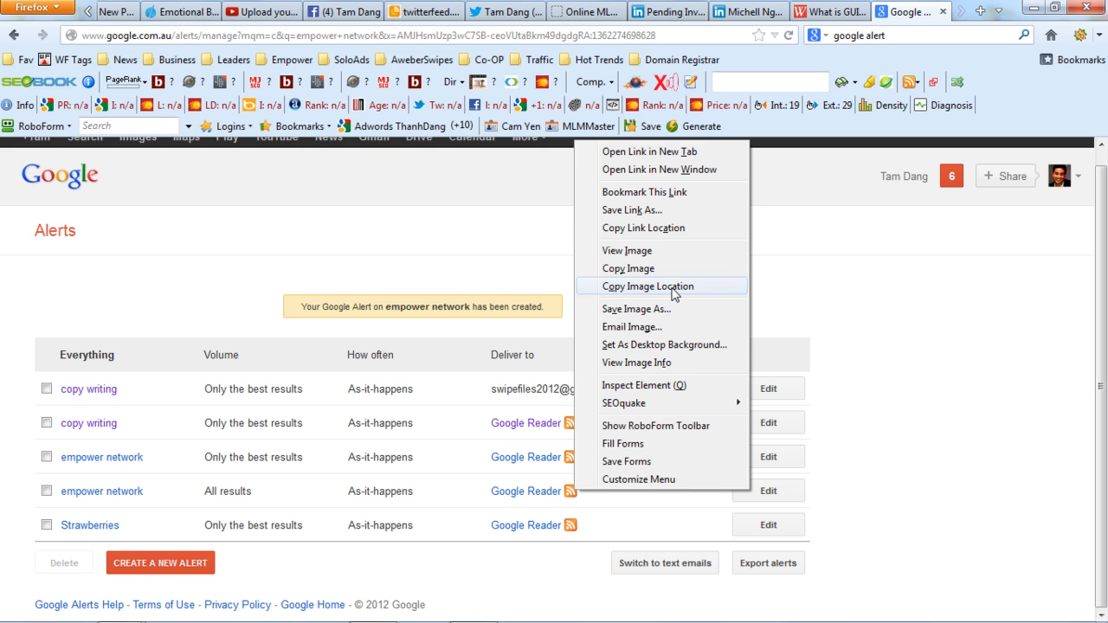
pyautogui.click(679, 230)
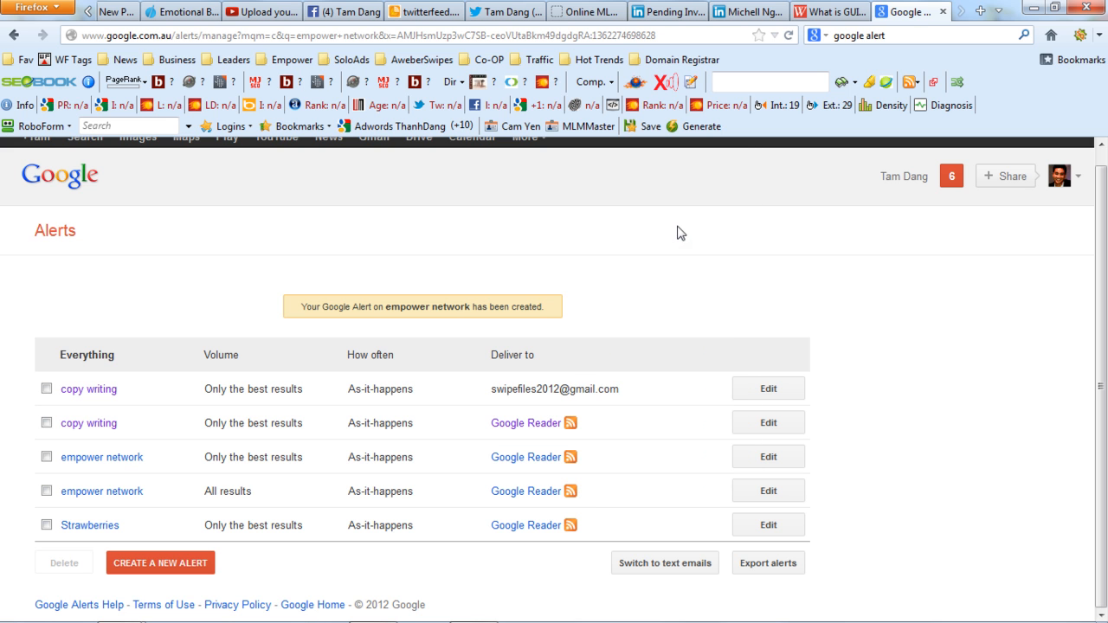
# Return to the new feed in Twitterfeed, enter the copied alert link as the source URL and test the RSS feed.
pyautogui.click(430, 11)
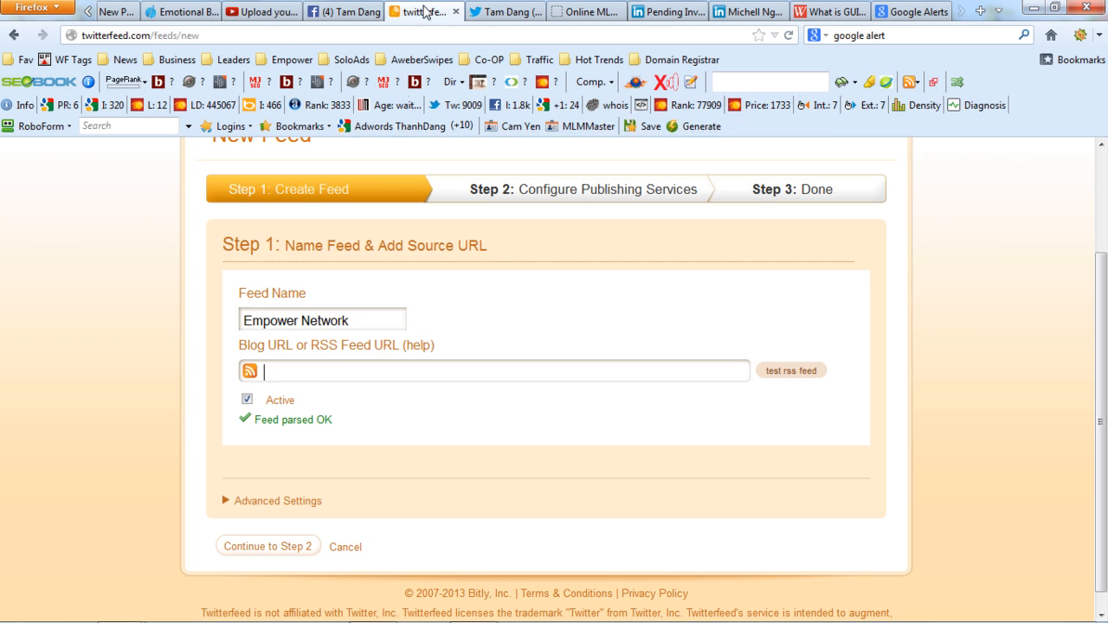
pyautogui.click(350, 367)
pyautogui.hotkey('ctrl', 'v')
pyautogui.click(807, 374)
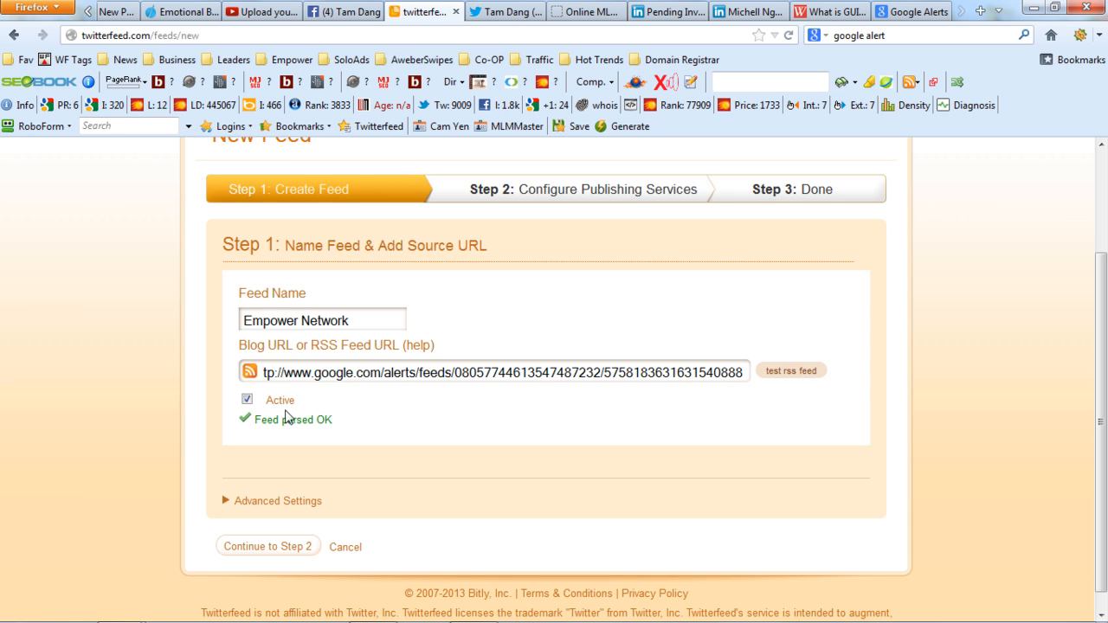
pyautogui.moveTo(338, 427); pyautogui.dragTo(253, 424)
pyautogui.click(314, 431)
pyautogui.click(806, 373)
# Expand the feed's advanced settings and set it to check for new posts every 24 hours.
pyautogui.click(283, 502)
pyautogui.moveTo(1104, 276); pyautogui.dragTo(1104, 391)
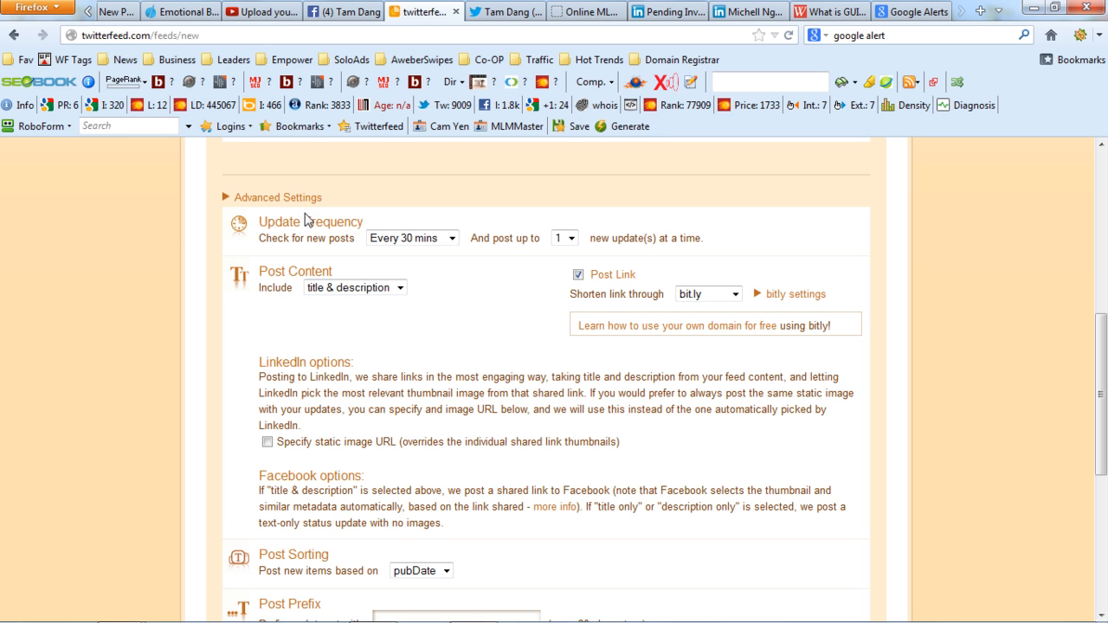
pyautogui.click(451, 240)
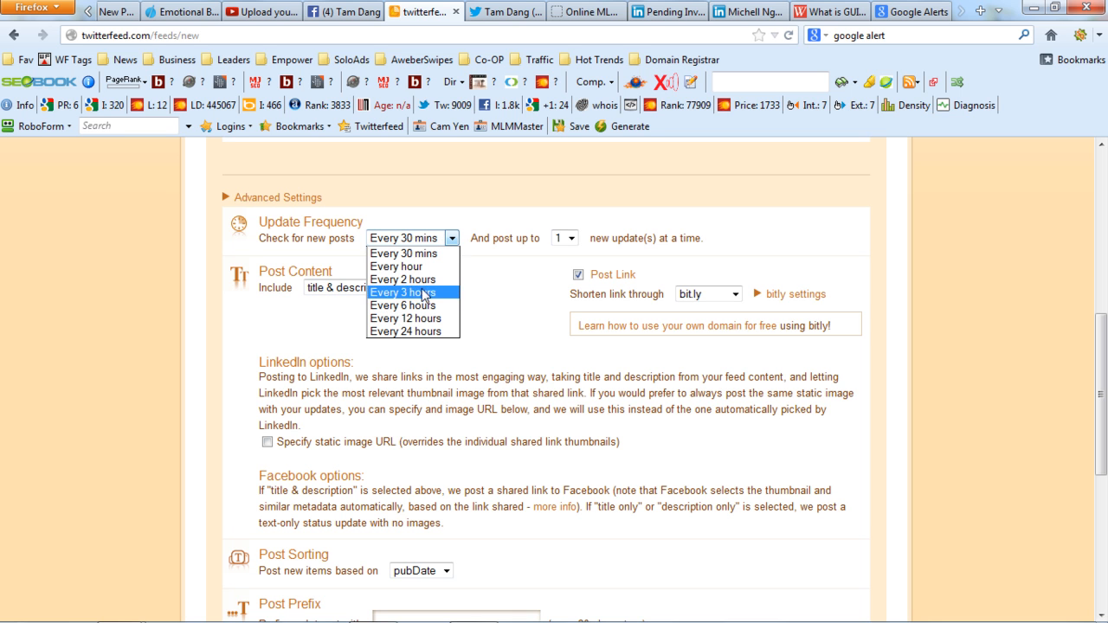
pyautogui.click(424, 332)
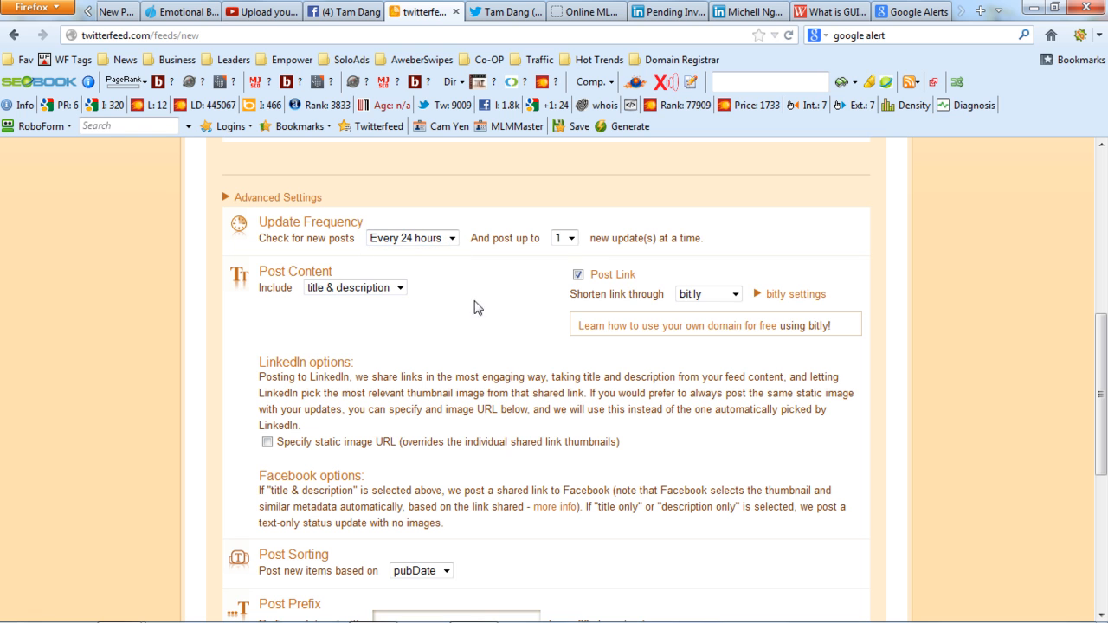
# Set the feed to post up to 1 new update at a time and include title & description in each post.
pyautogui.click(571, 242)
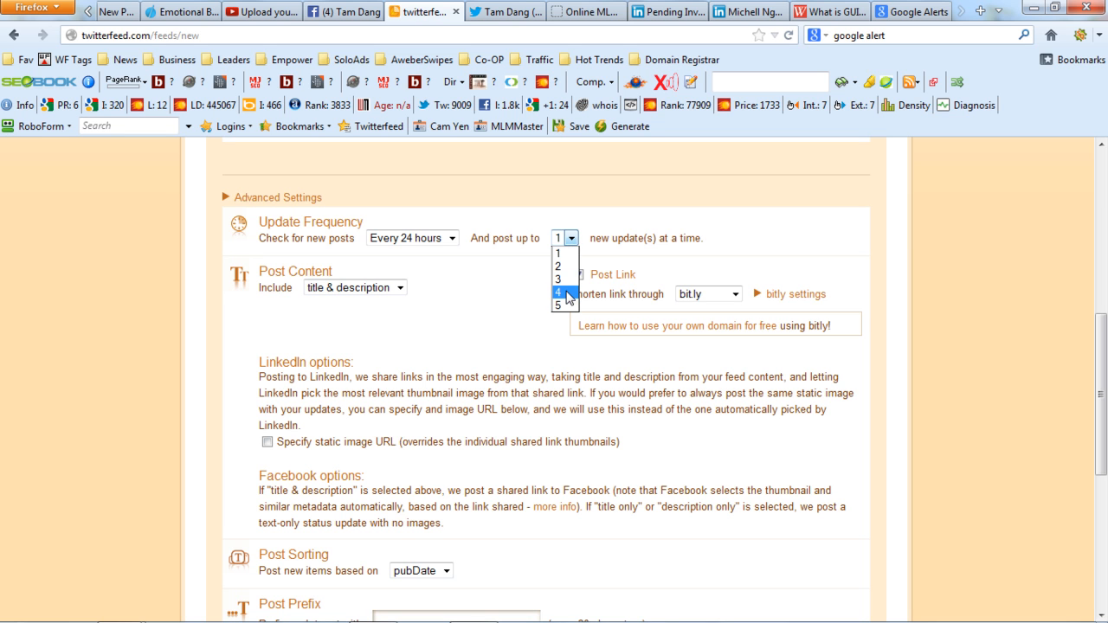
pyautogui.click(566, 265)
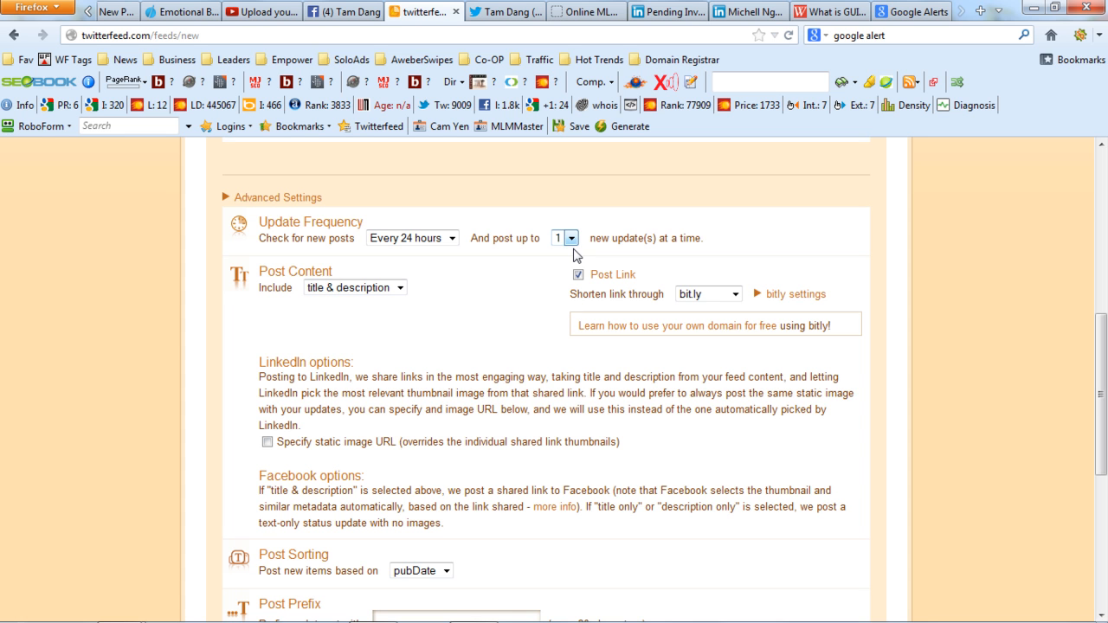
pyautogui.moveTo(1101, 381); pyautogui.dragTo(1104, 416)
pyautogui.click(379, 192)
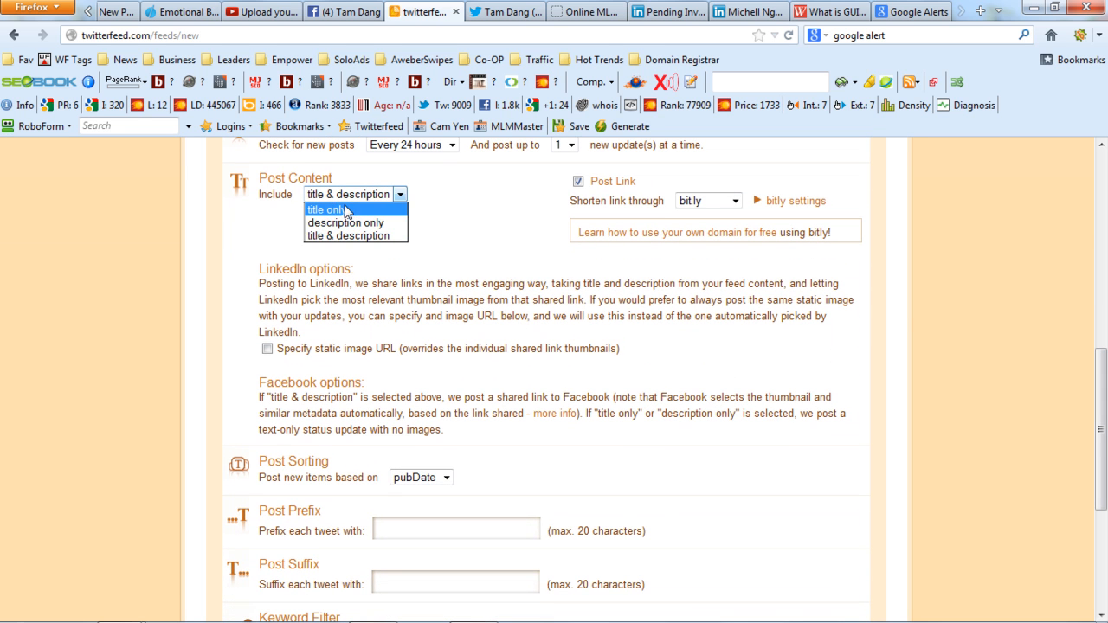
pyautogui.click(352, 236)
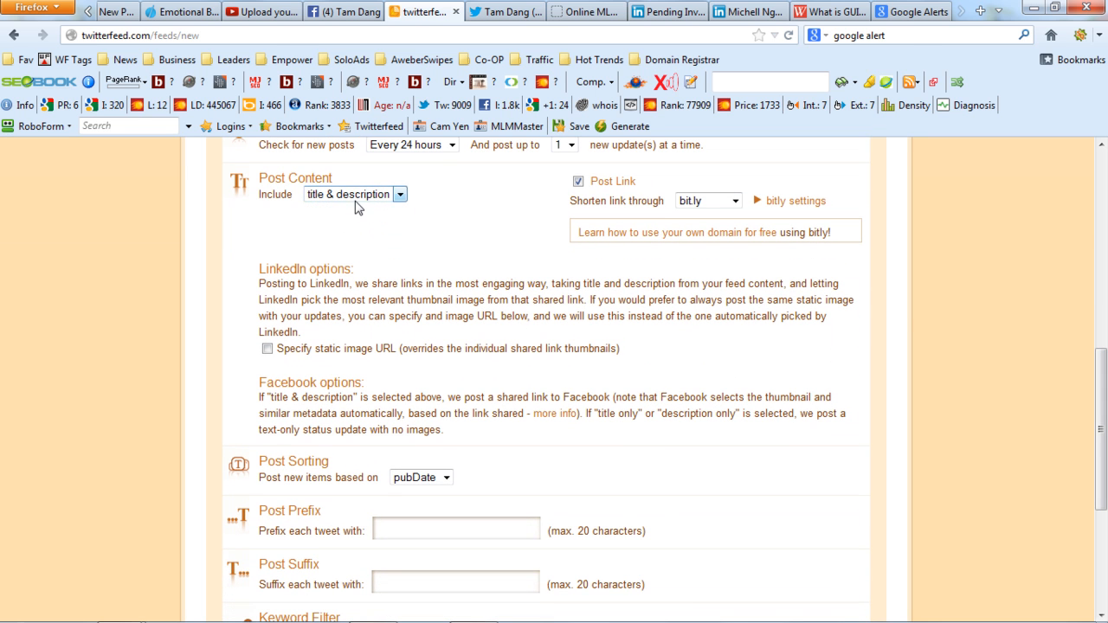
pyautogui.click(360, 197)
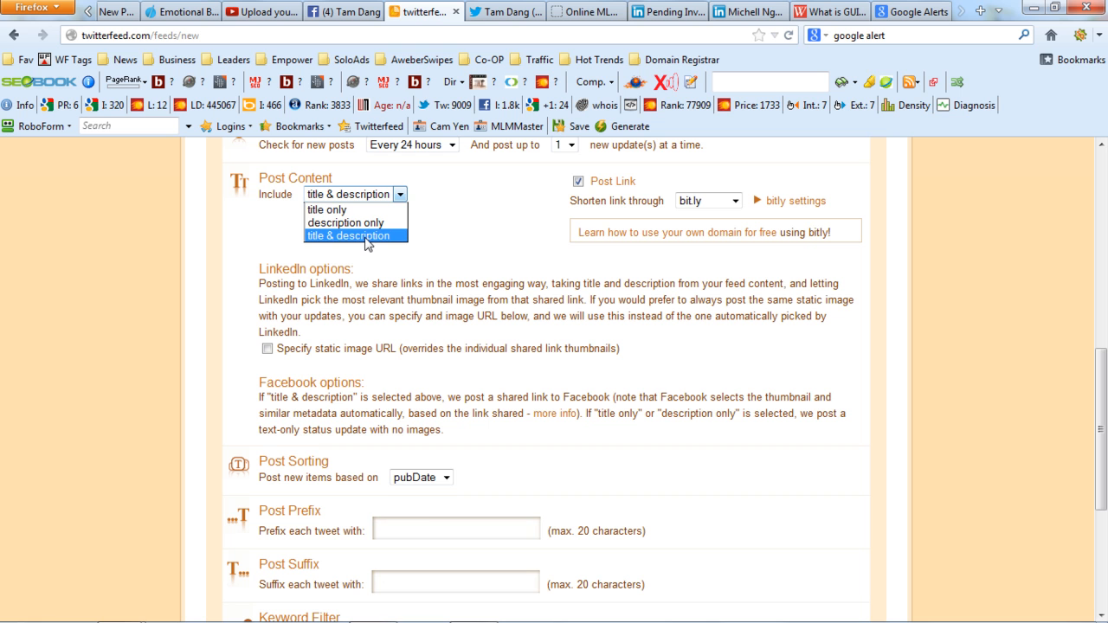
pyautogui.click(367, 236)
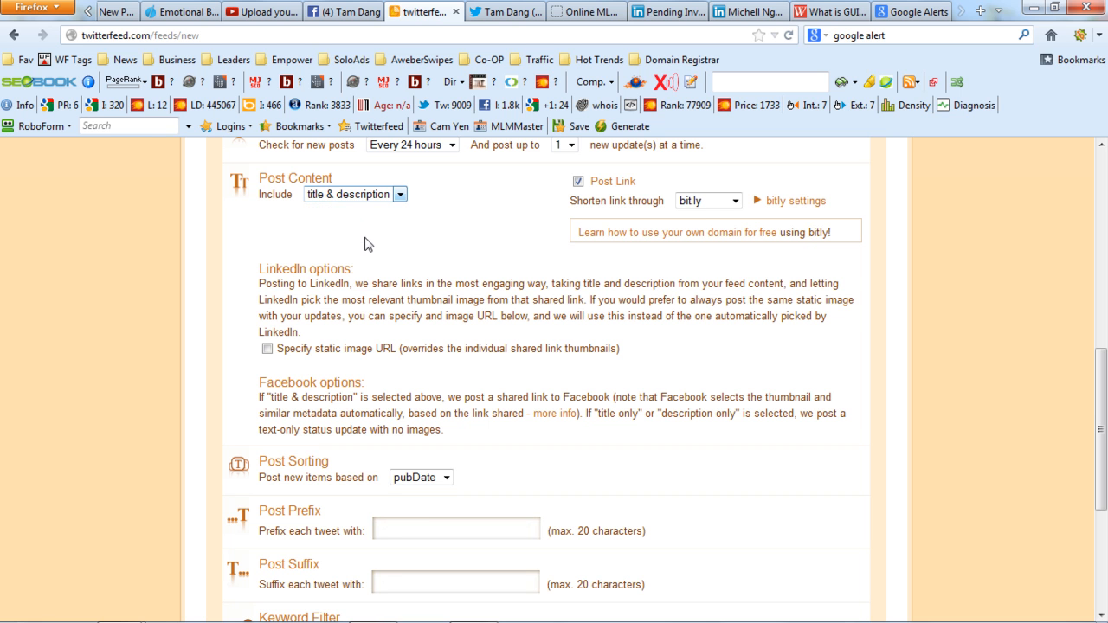
# Choose bit.ly as the service that shortens the post links.
pyautogui.click(733, 202)
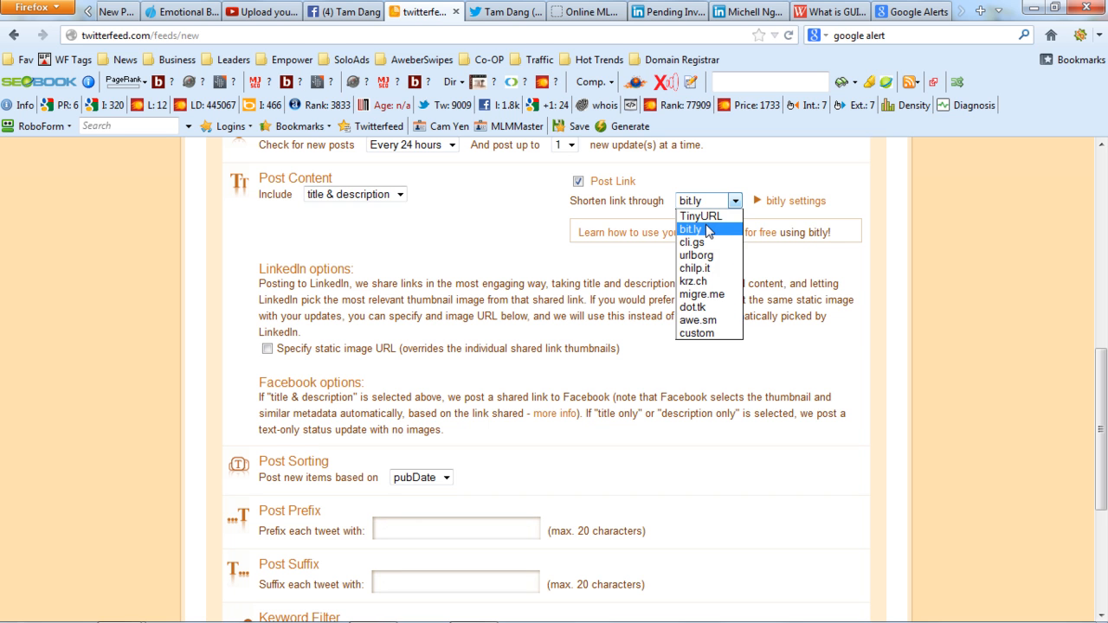
pyautogui.click(706, 230)
pyautogui.click(733, 202)
pyautogui.click(717, 230)
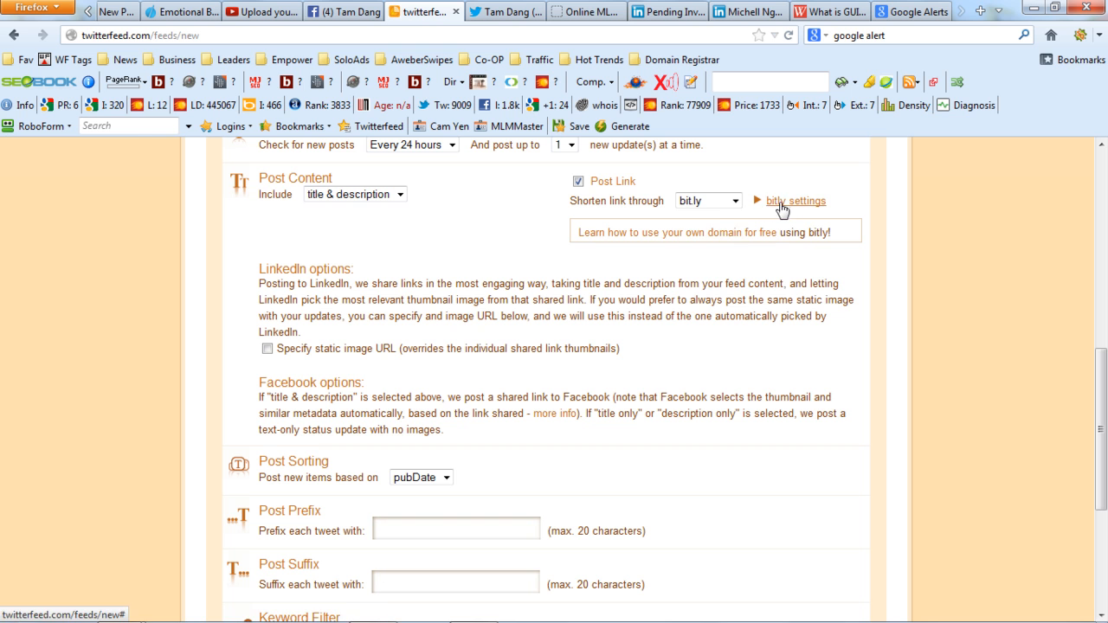
# Try cli.gs as the link shortening service and go to its API key field.
pyautogui.click(738, 203)
pyautogui.click(705, 242)
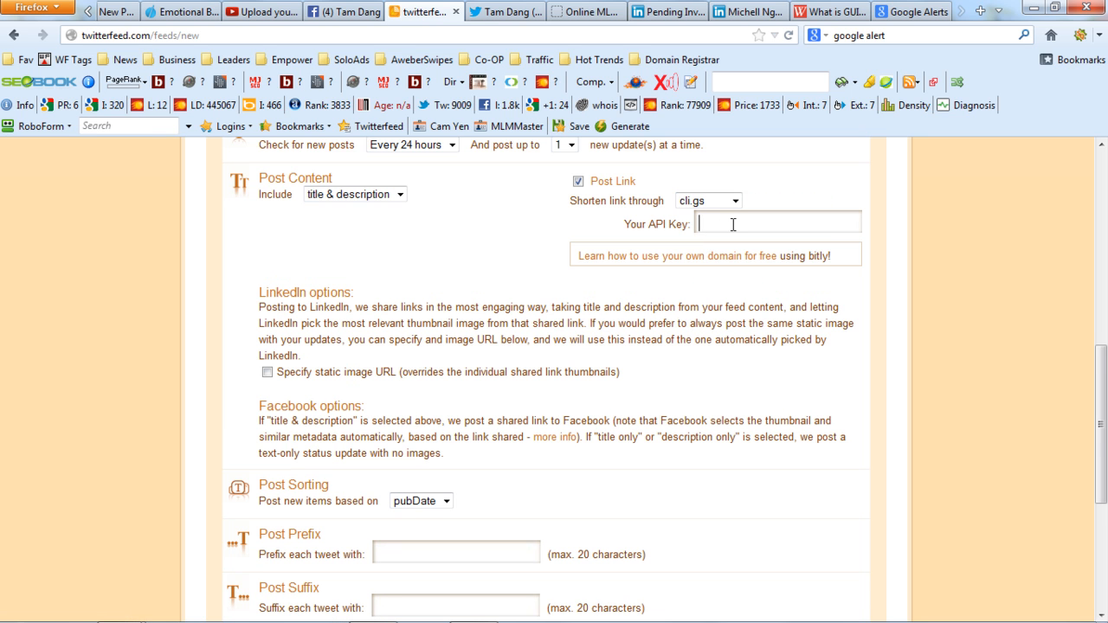
pyautogui.click(733, 224)
# Switch link shortening back to bit.ly and expand the bitly account settings.
pyautogui.click(727, 202)
pyautogui.click(716, 230)
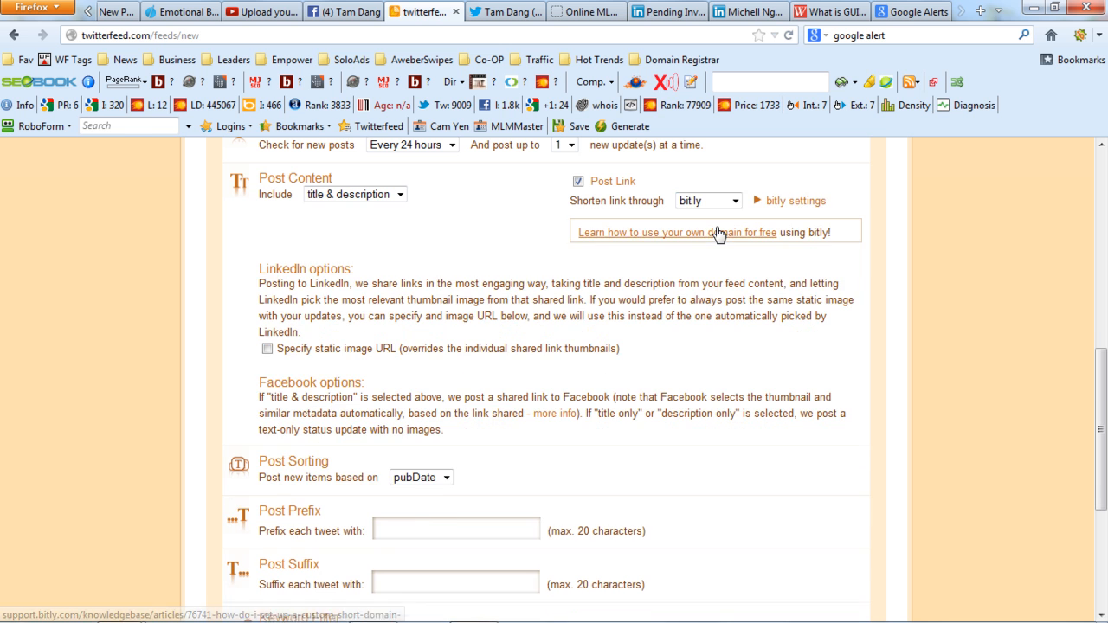
pyautogui.click(787, 201)
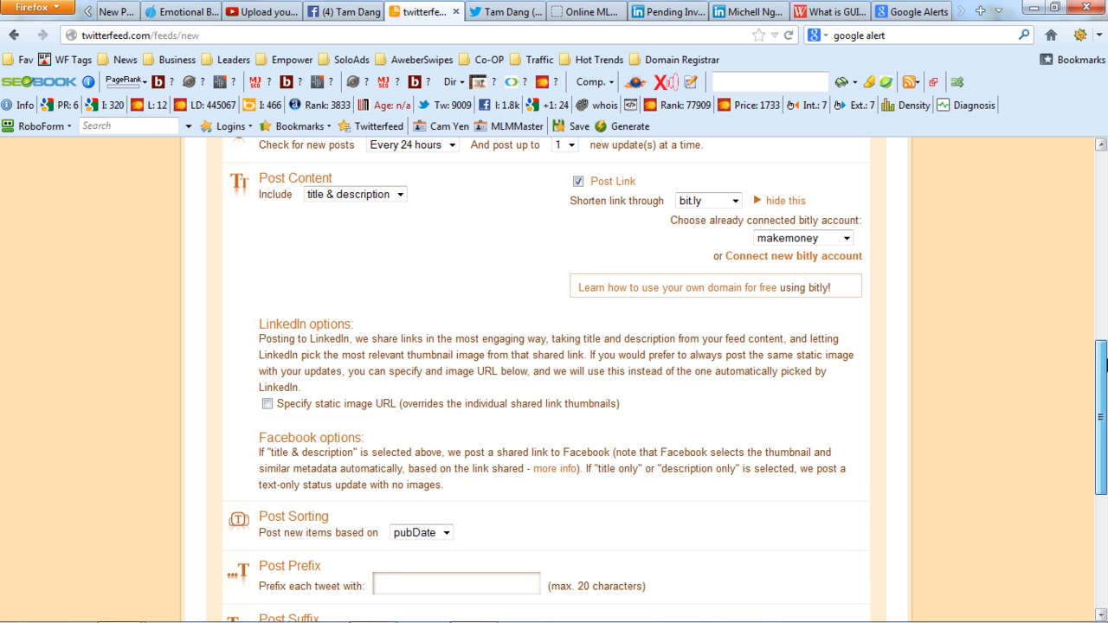
# Review the LinkedIn options, toggling the static image URL option on and off to examine its input field.
pyautogui.moveTo(1105, 365); pyautogui.dragTo(1105, 414)
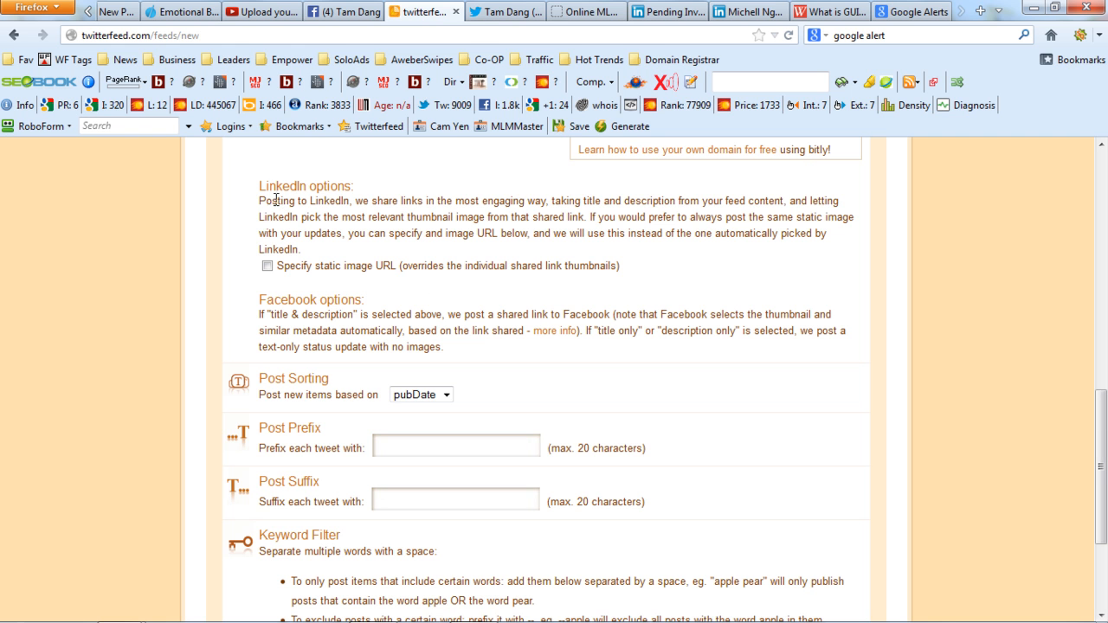
pyautogui.moveTo(261, 199); pyautogui.dragTo(336, 256)
pyautogui.click(336, 257)
pyautogui.moveTo(315, 268); pyautogui.dragTo(372, 272)
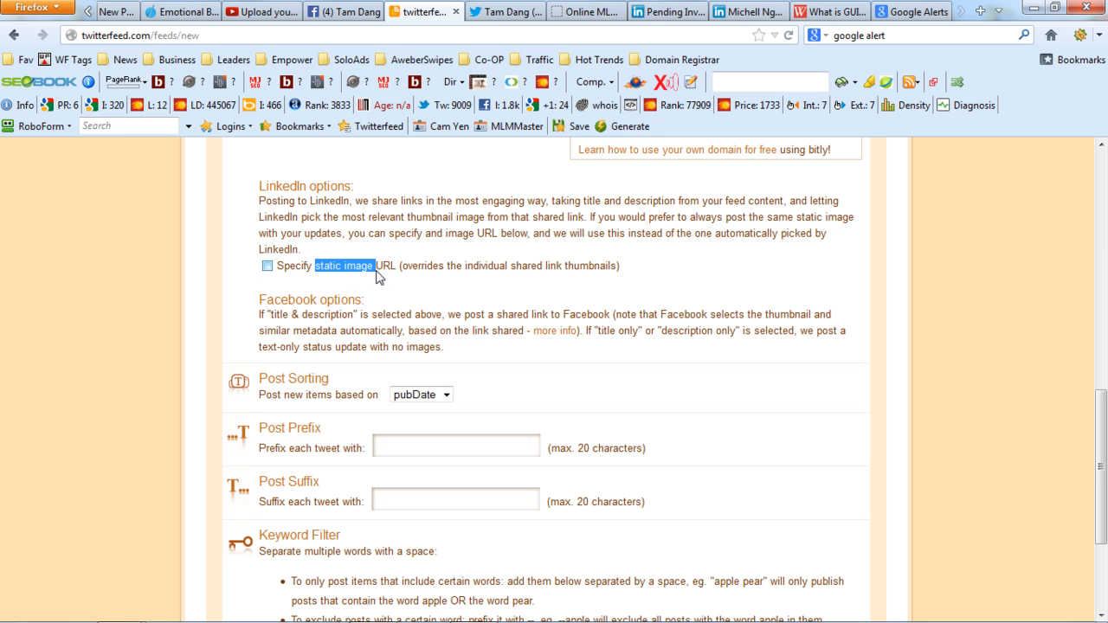
pyautogui.click(268, 266)
pyautogui.click(267, 266)
pyautogui.click(267, 267)
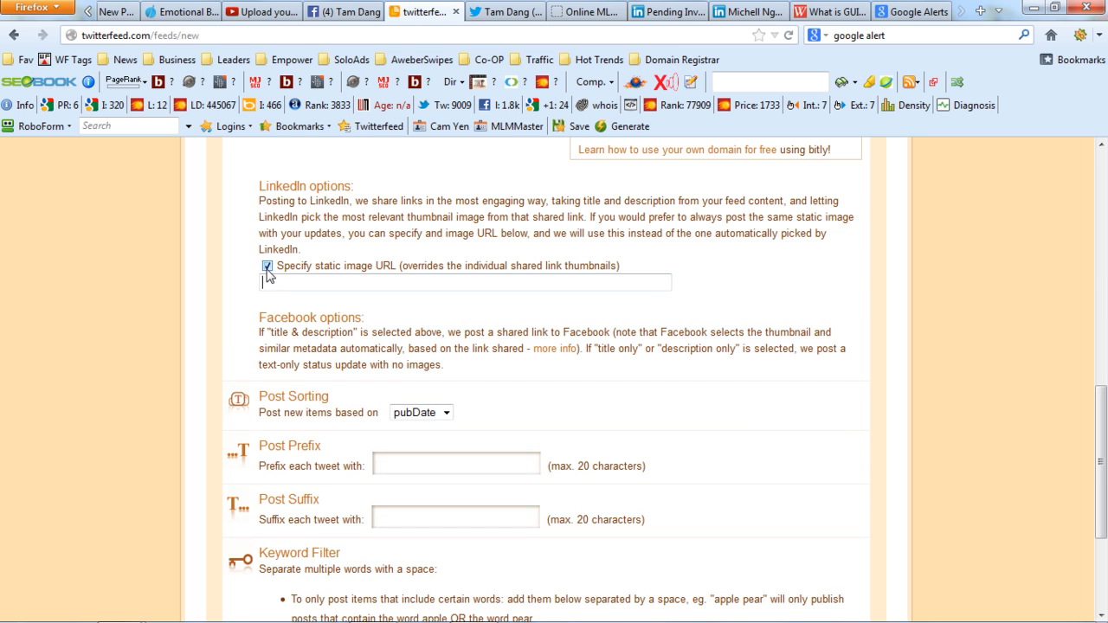
pyautogui.click(268, 266)
# Read the Facebook options to examine how title & description, title only and description only posts are shared.
pyautogui.moveTo(270, 314); pyautogui.dragTo(400, 324)
pyautogui.click(508, 355)
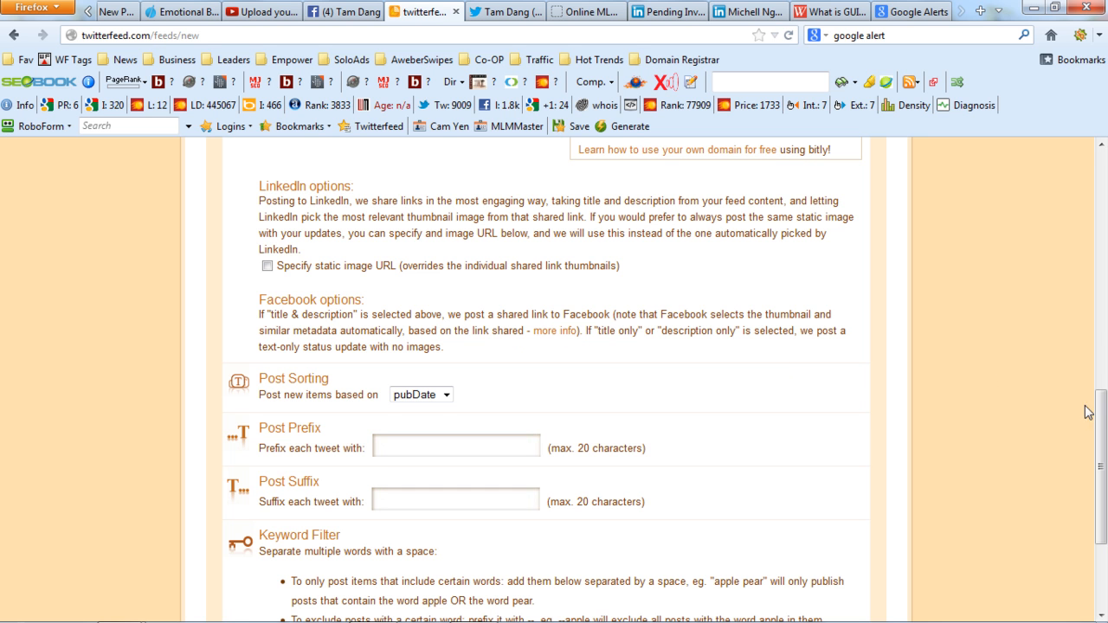
pyautogui.moveTo(1089, 415); pyautogui.dragTo(1088, 453)
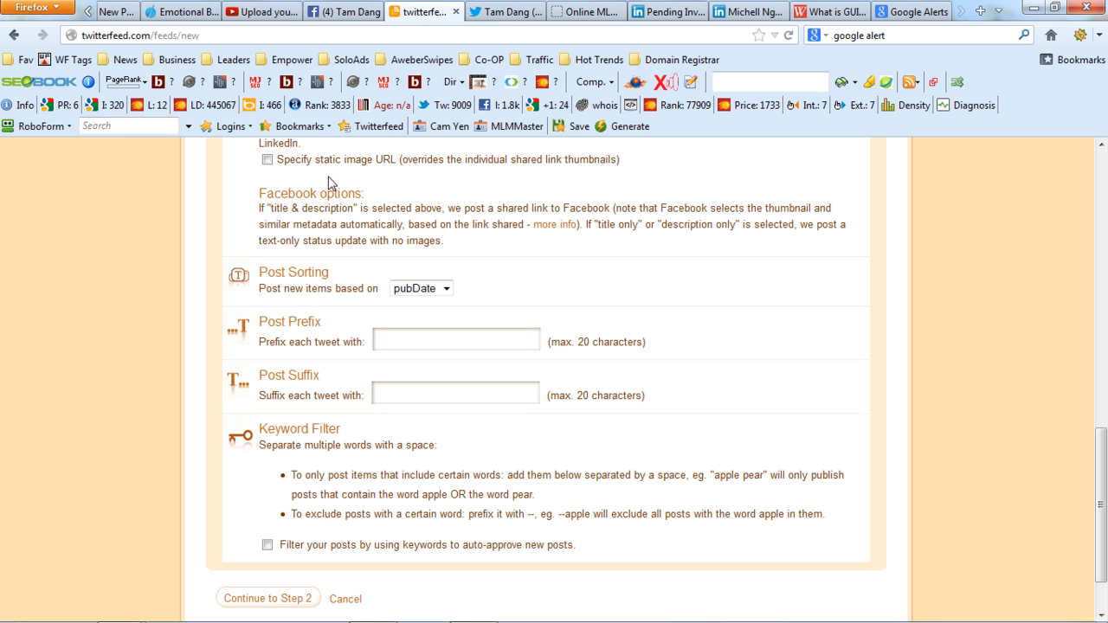
pyautogui.moveTo(353, 209); pyautogui.dragTo(270, 209)
pyautogui.moveTo(1101, 435); pyautogui.dragTo(1104, 335)
pyautogui.click(352, 235)
pyautogui.click(352, 237)
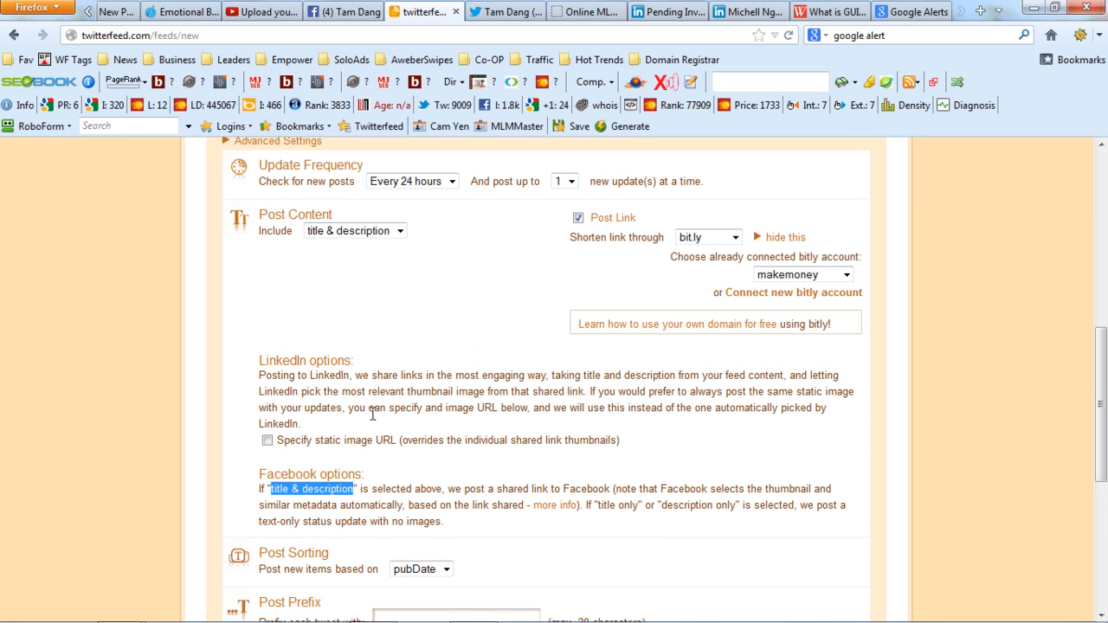
pyautogui.moveTo(715, 492); pyautogui.dragTo(819, 492)
pyautogui.click(836, 492)
pyautogui.moveTo(1101, 422); pyautogui.dragTo(1102, 495)
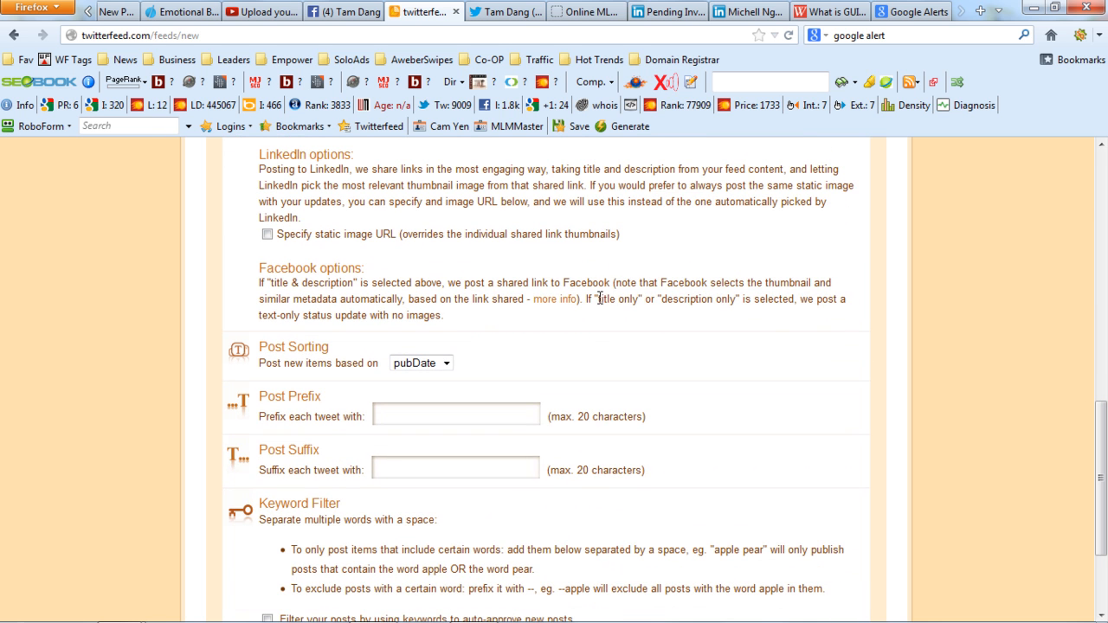
pyautogui.moveTo(597, 298); pyautogui.dragTo(735, 309)
pyautogui.click(742, 315)
pyautogui.moveTo(259, 315); pyautogui.dragTo(449, 324)
pyautogui.click(449, 325)
# Set the post sorting so that new items are posted based on pubDate, leaving the prefix and suffix empty.
pyautogui.scroll(-3, 1103, 495)
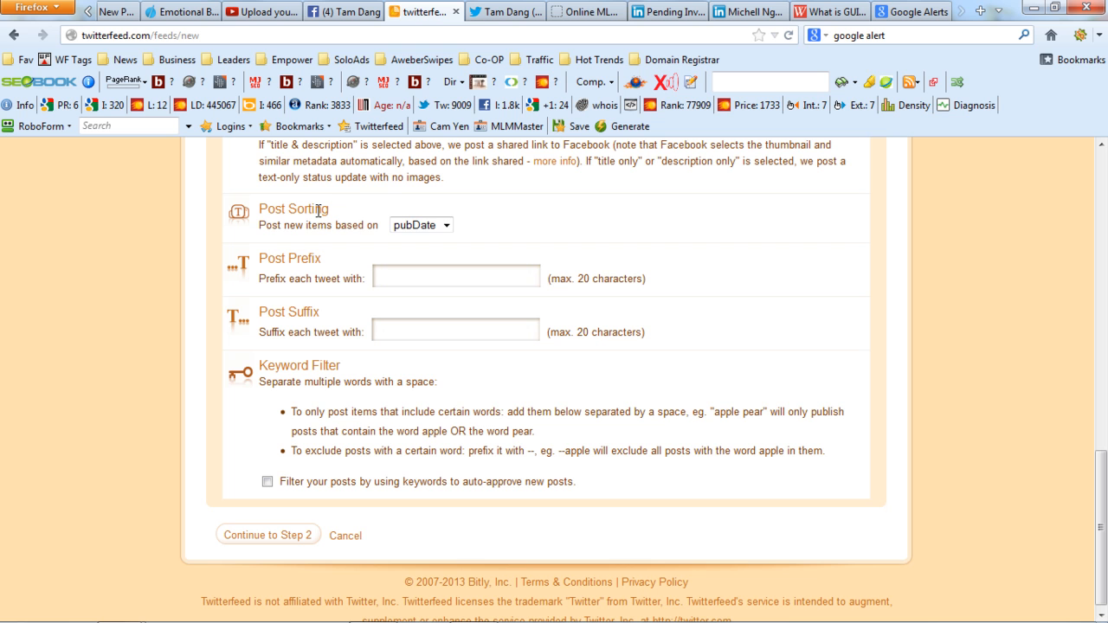
pyautogui.click(424, 226)
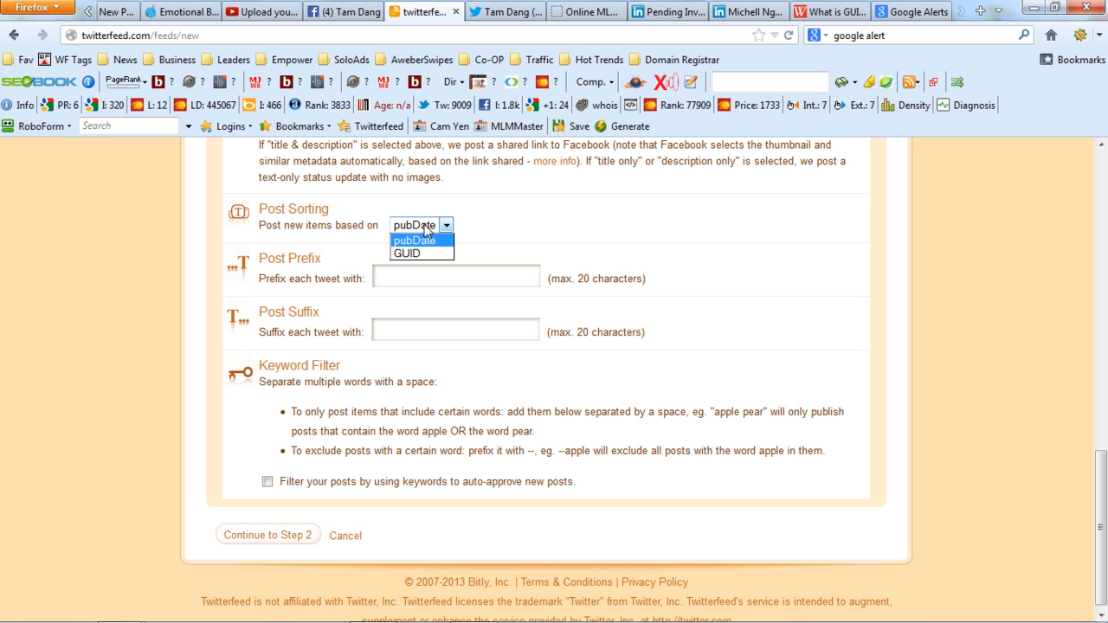
pyautogui.click(434, 239)
pyautogui.click(436, 231)
pyautogui.click(436, 238)
pyautogui.click(441, 227)
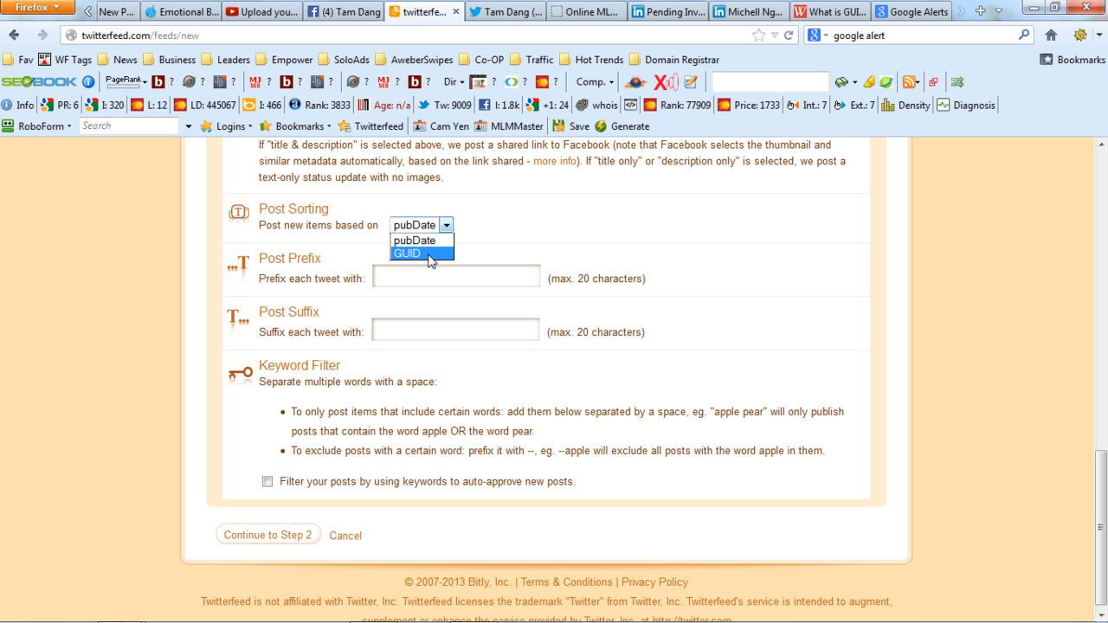
pyautogui.click(415, 240)
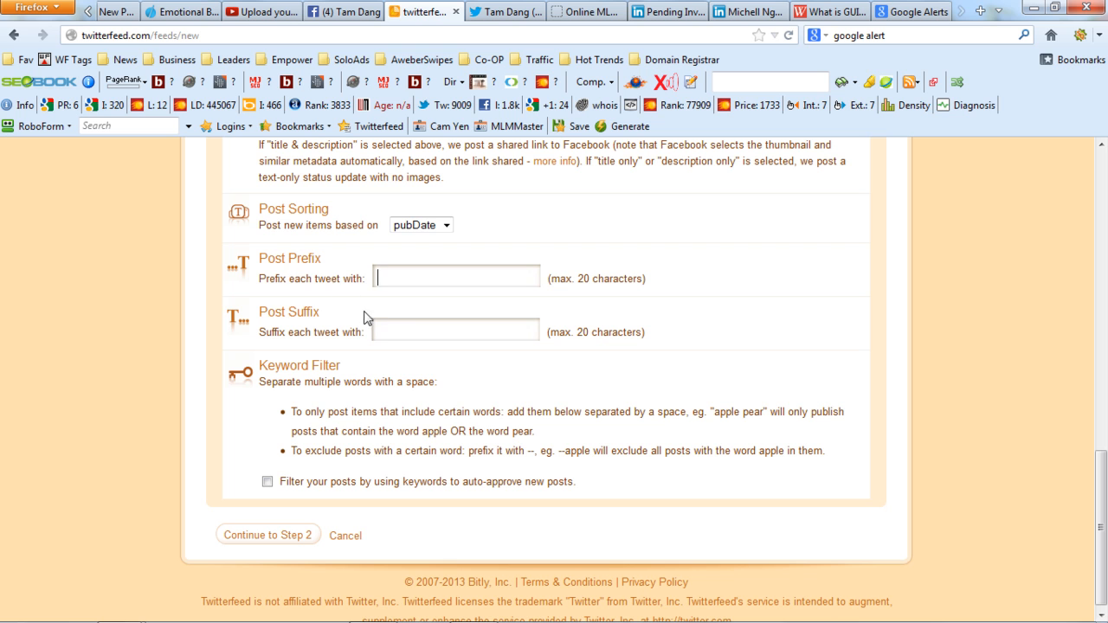
pyautogui.click(408, 330)
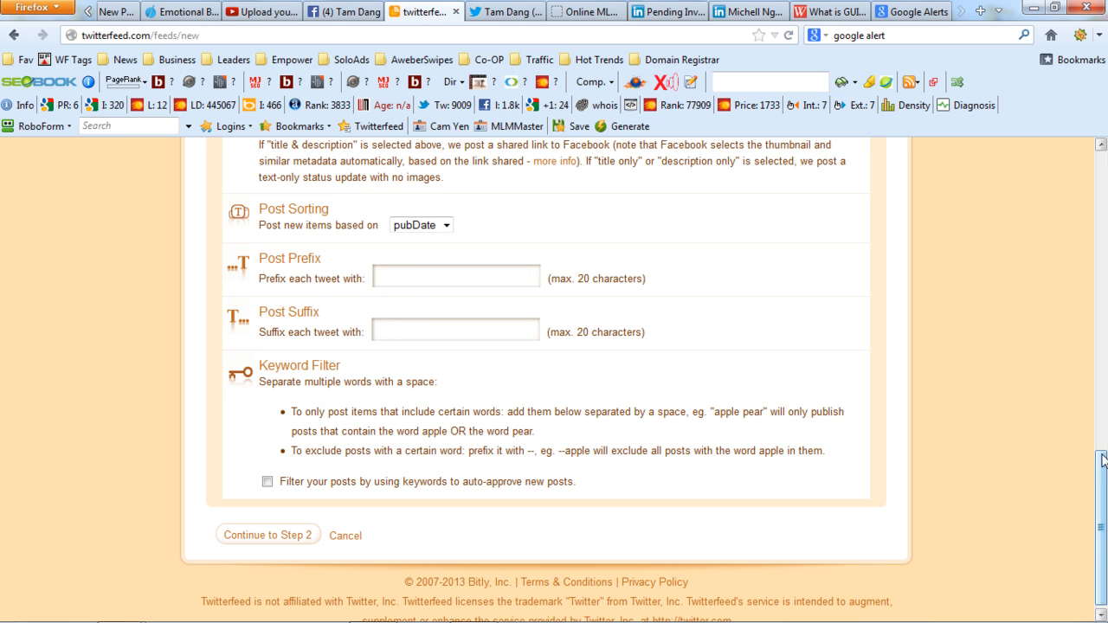
# Turn on the keyword filter for new posts and enter the exclusion keywords "--david --wood".
pyautogui.scroll(-1, 346, 372)
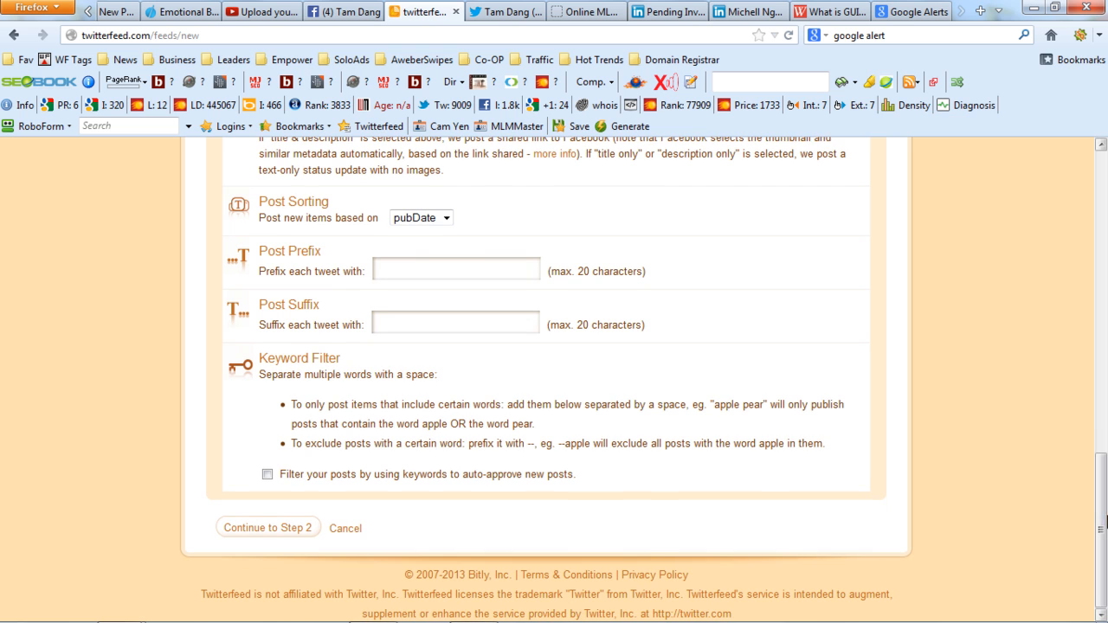
pyautogui.click(268, 475)
pyautogui.click(308, 493)
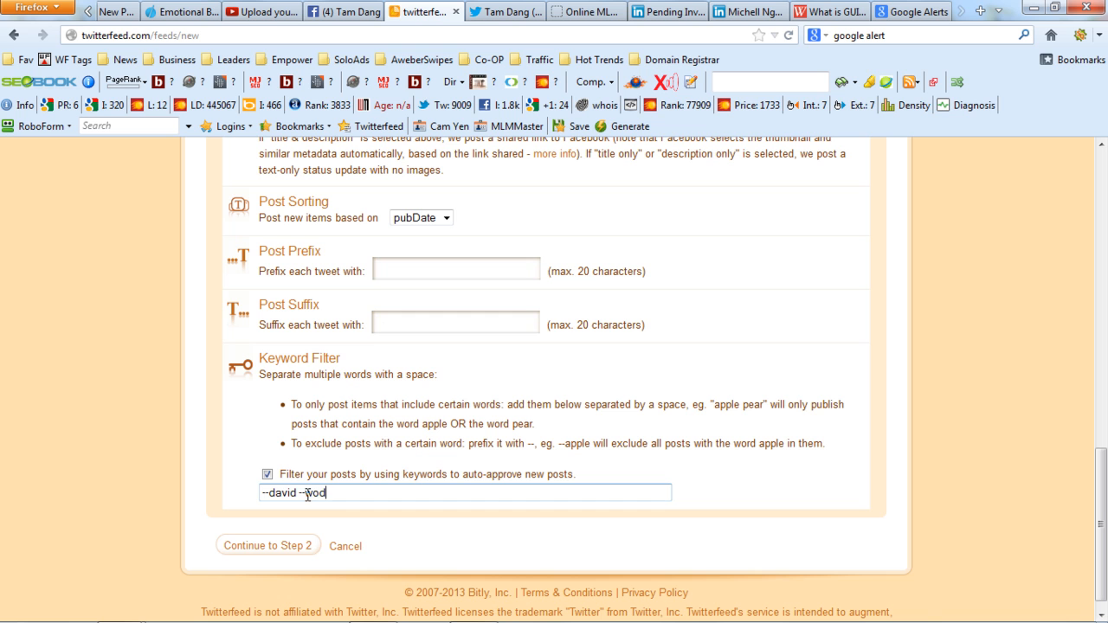
pyautogui.write('d')
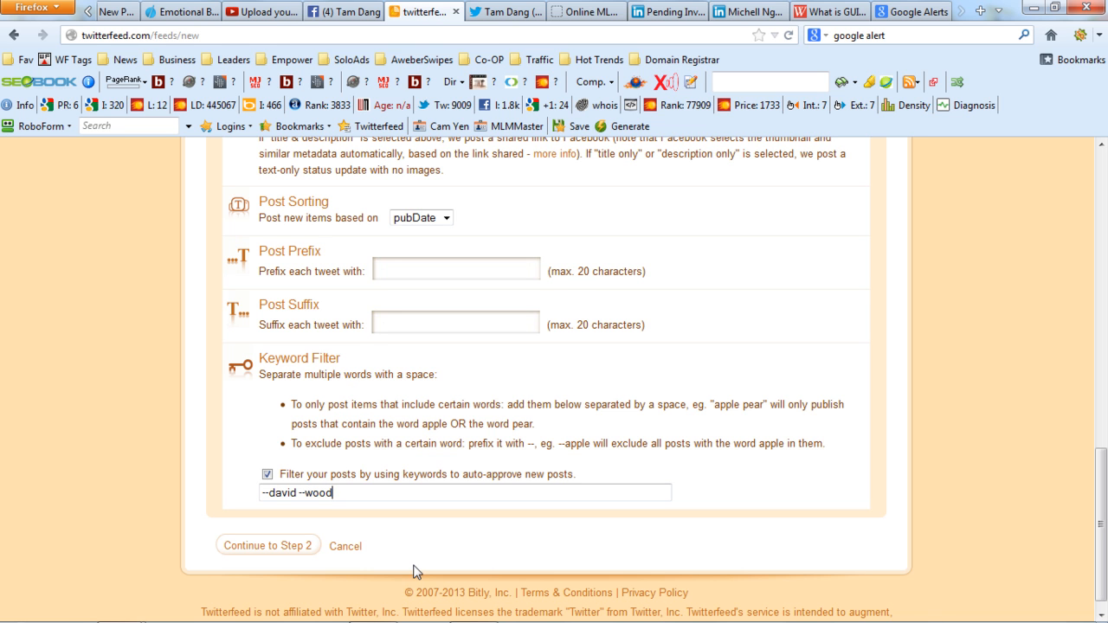
# Delete the exclusion keywords and turn off the keyword filter.
pyautogui.press('BackSpace')
pyautogui.press('BackSpace')
pyautogui.press('BackSpace')
pyautogui.press('BackSpace')
pyautogui.press('BackSpace')
pyautogui.press('BackSpace')
pyautogui.press('BackSpace')
pyautogui.press('BackSpace')
pyautogui.press('BackSpace')
pyautogui.press('BackSpace')
pyautogui.press('BackSpace')
pyautogui.press('BackSpace')
pyautogui.press('BackSpace')
pyautogui.press('BackSpace')
pyautogui.press('BackSpace')
pyautogui.press('BackSpace')
pyautogui.press('BackSpace')
pyautogui.press('BackSpace')
pyautogui.press('BackSpace')
pyautogui.click(267, 474)
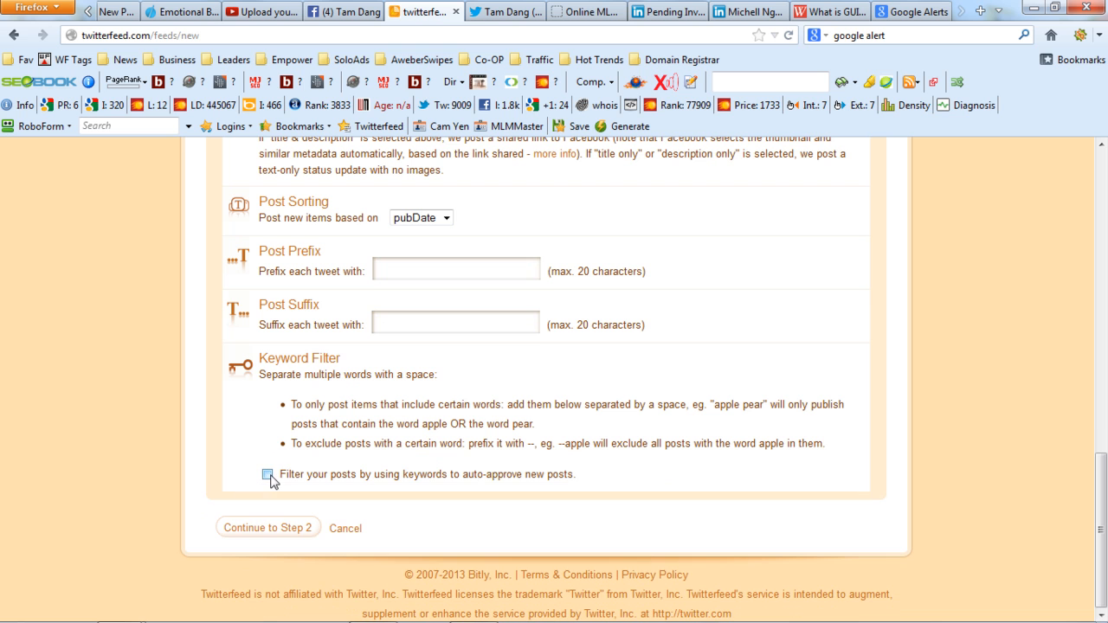
# Create the feed by continuing to step 2 and start adding Twitter as a publishing service.
pyautogui.click(278, 529)
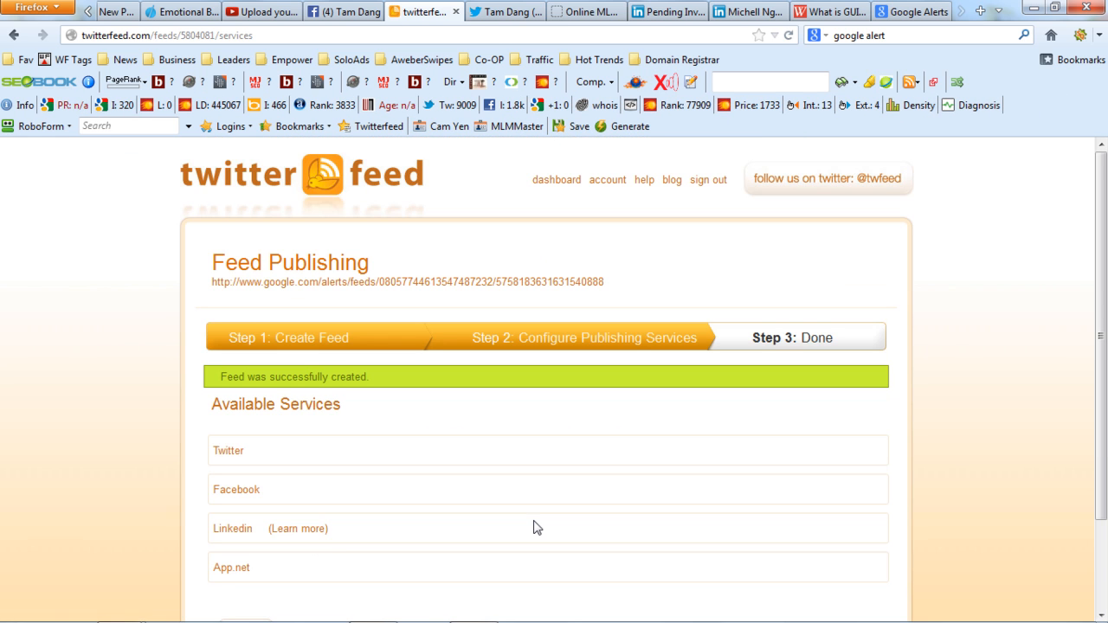
pyautogui.scroll(-2, 534, 333)
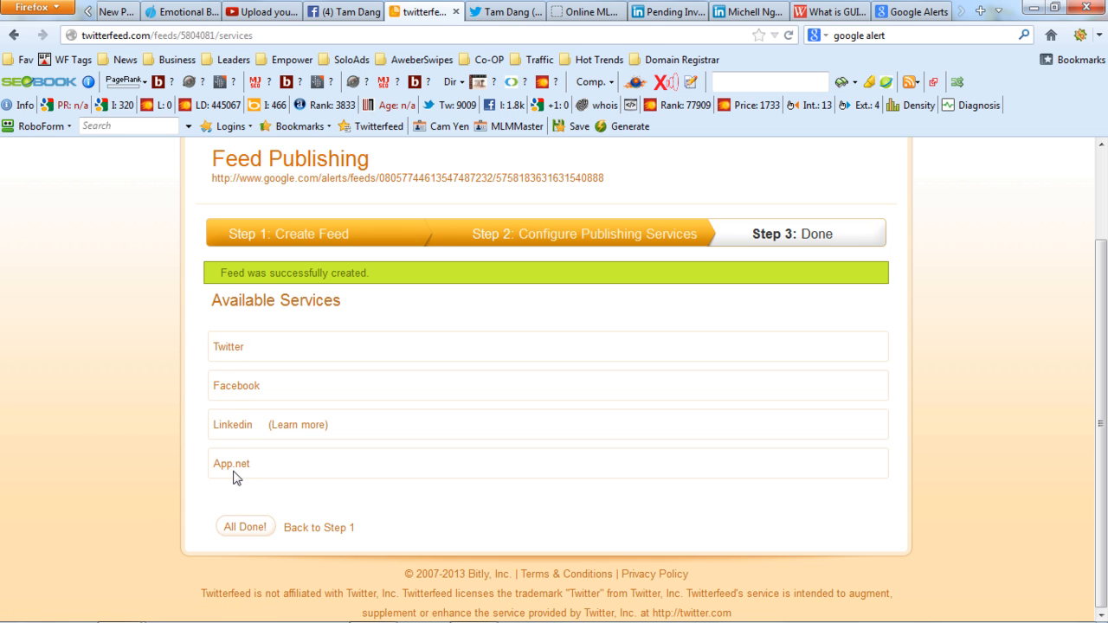
pyautogui.click(230, 347)
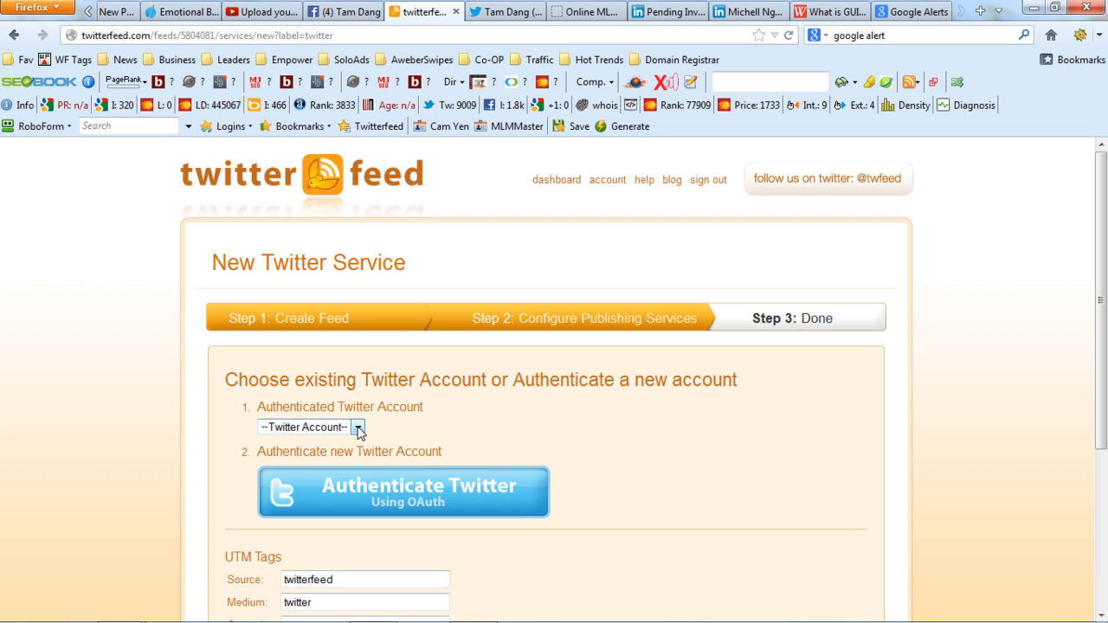
# Select the first existing authenticated Twitter account in the list and create the Twitter service.
pyautogui.scroll(-4, 372, 302)
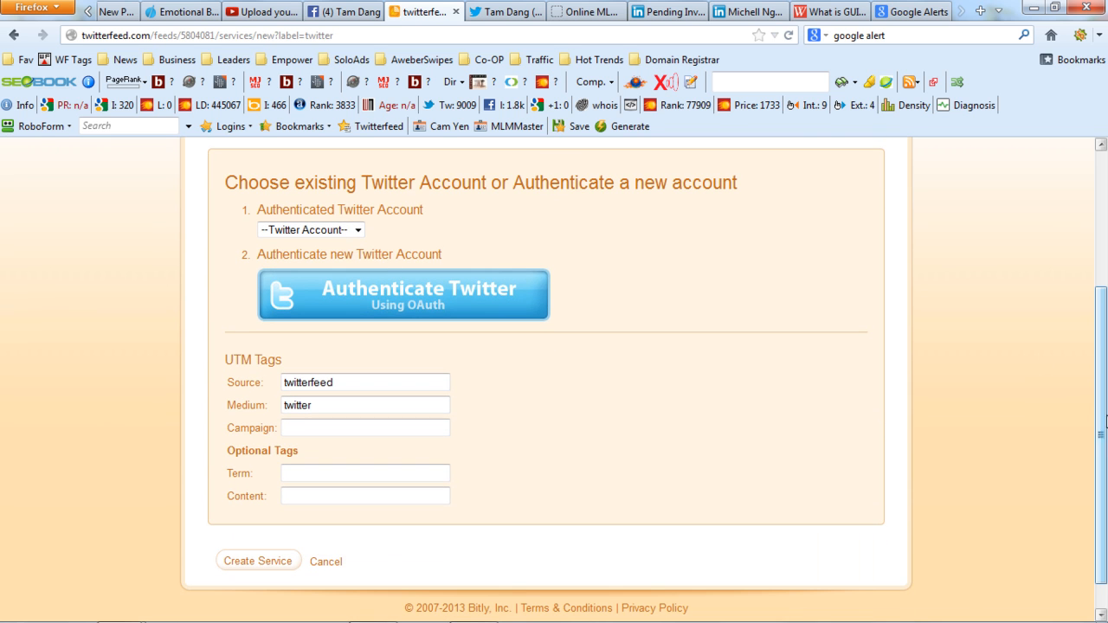
pyautogui.click(338, 231)
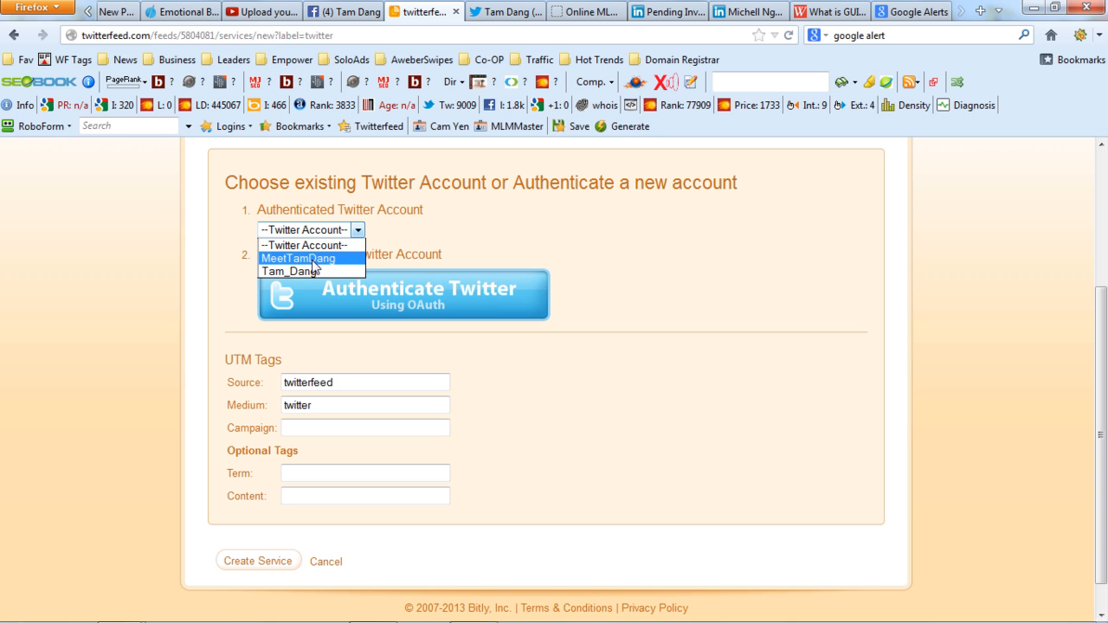
pyautogui.click(313, 259)
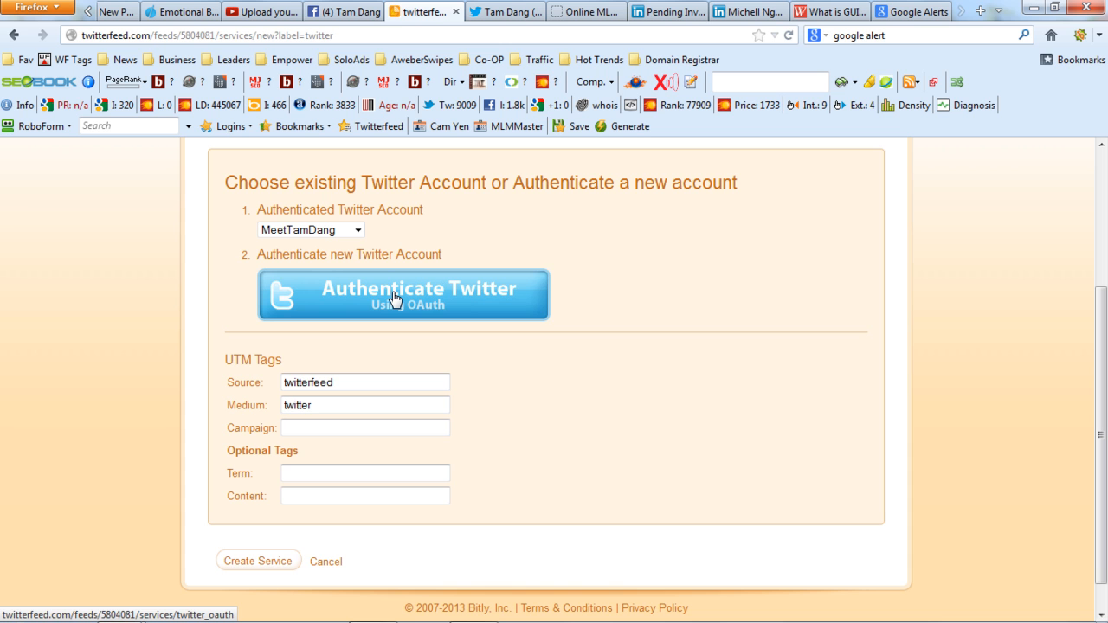
pyautogui.moveTo(1102, 364); pyautogui.dragTo(1106, 389)
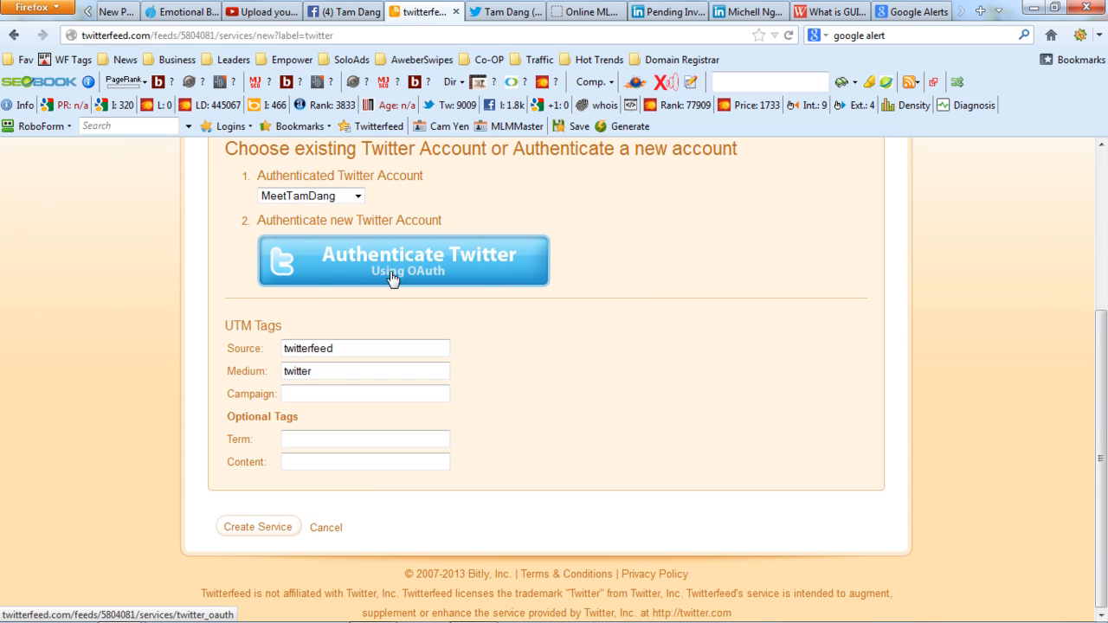
pyautogui.click(264, 537)
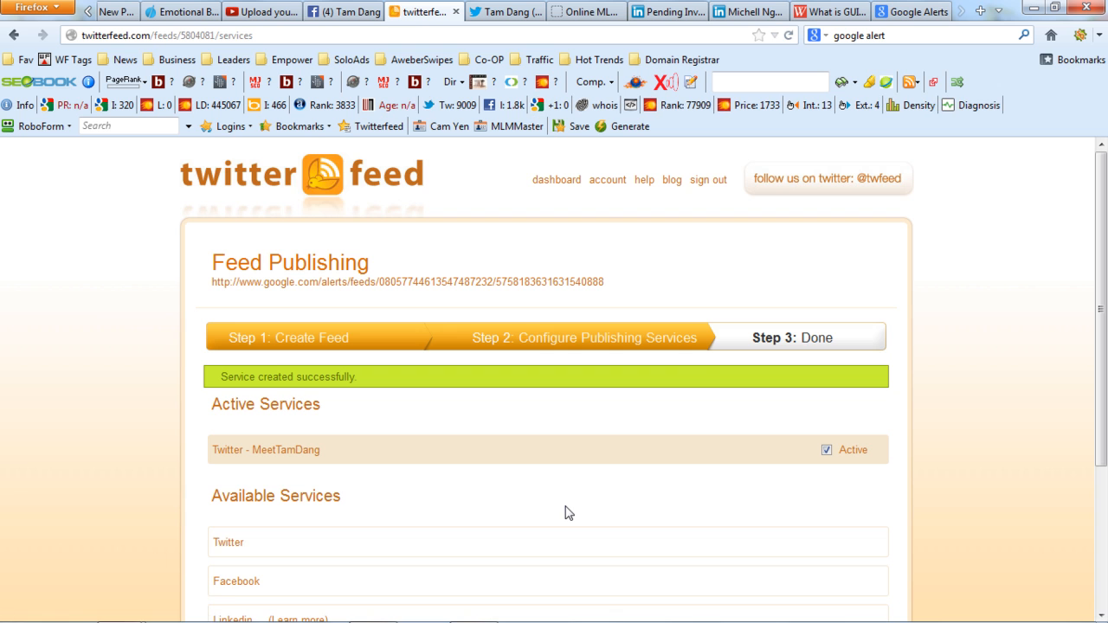
# Start adding Facebook as a publishing service for the feed and connect the Facebook account to it.
pyautogui.scroll(-3, 563, 511)
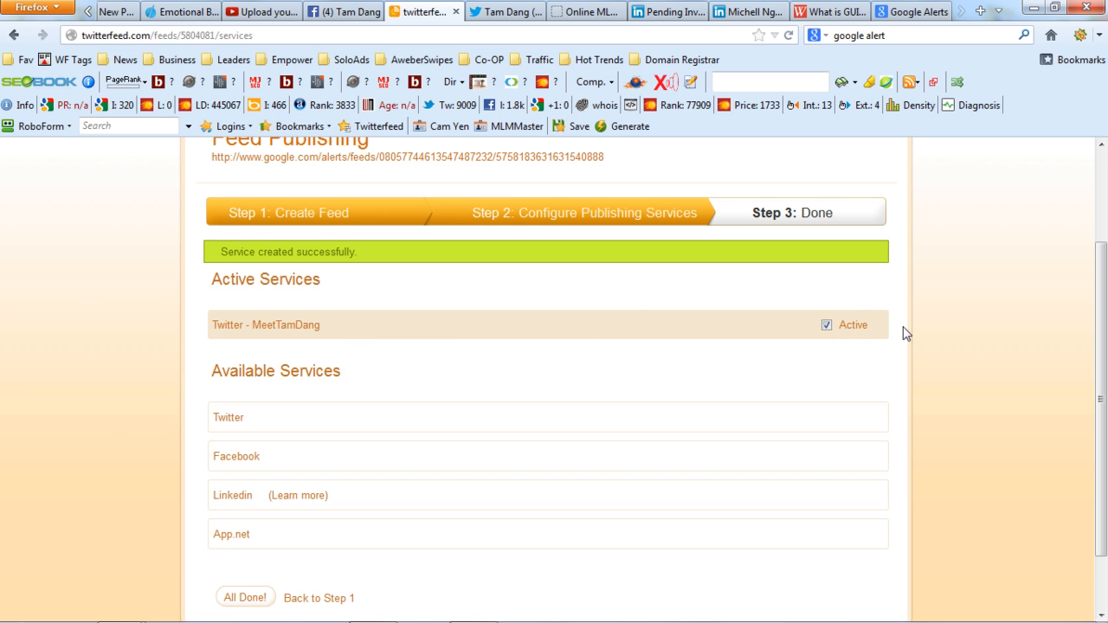
pyautogui.scroll(-2, 1008, 394)
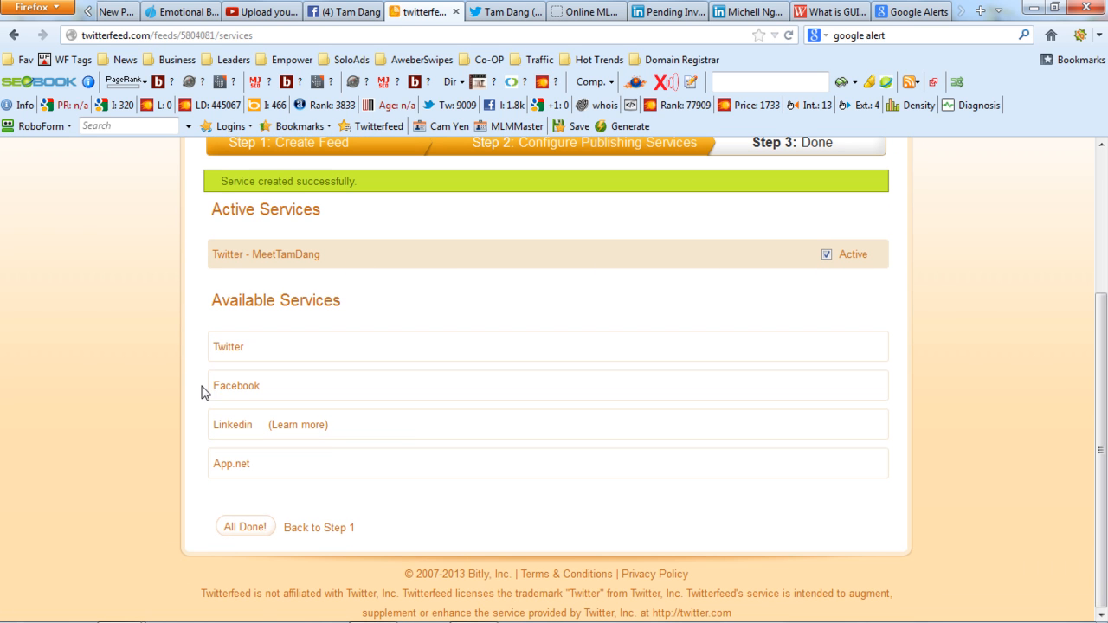
pyautogui.click(234, 388)
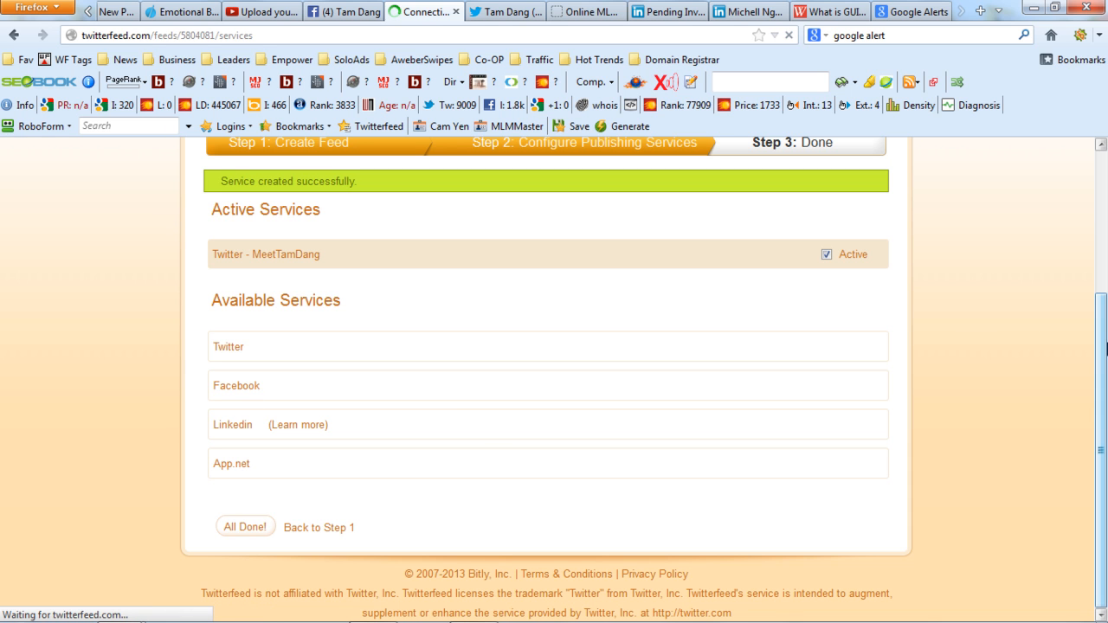
pyautogui.click(257, 395)
pyautogui.scroll(-3, 1099, 435)
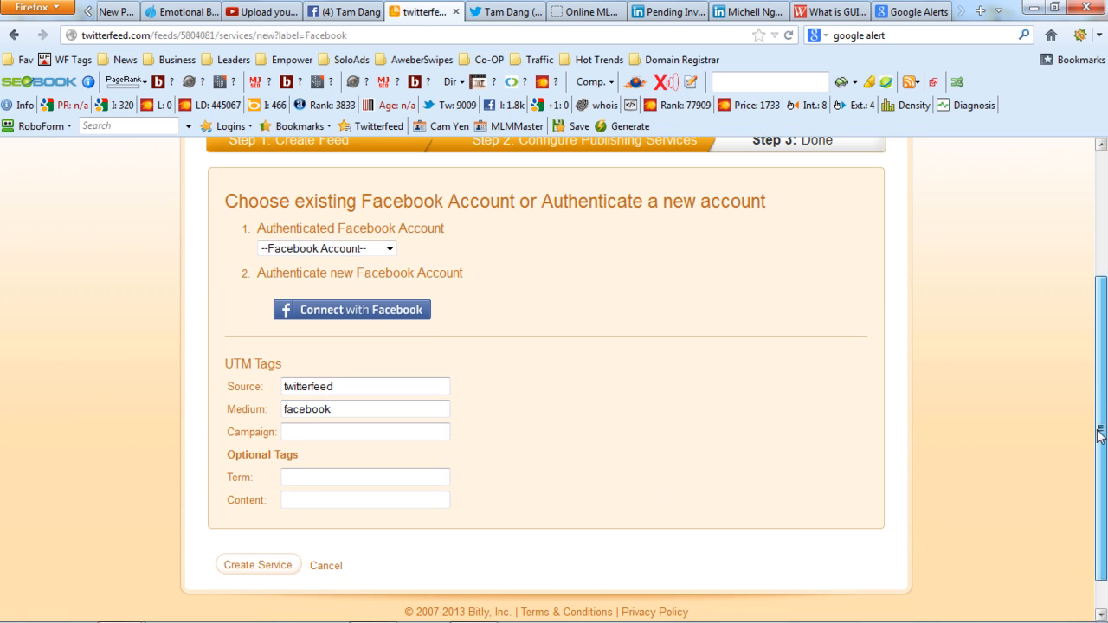
pyautogui.click(376, 310)
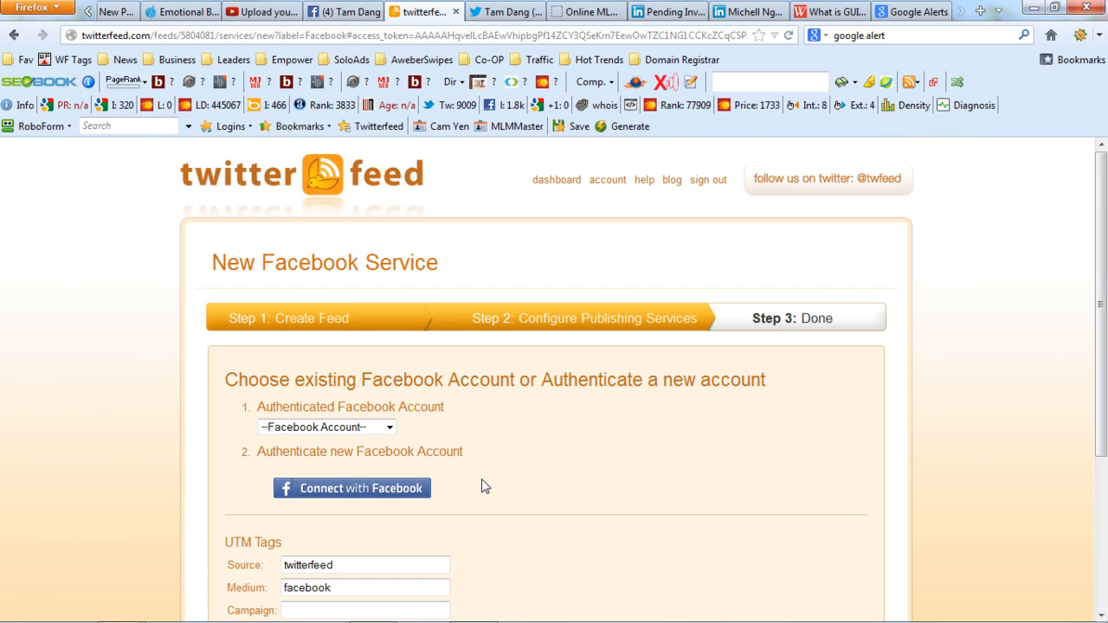
# Choose the Facebook page listed just above DISQUS Comment System as the publishing target and create the Facebook service.
pyautogui.scroll(-4, 1104, 368)
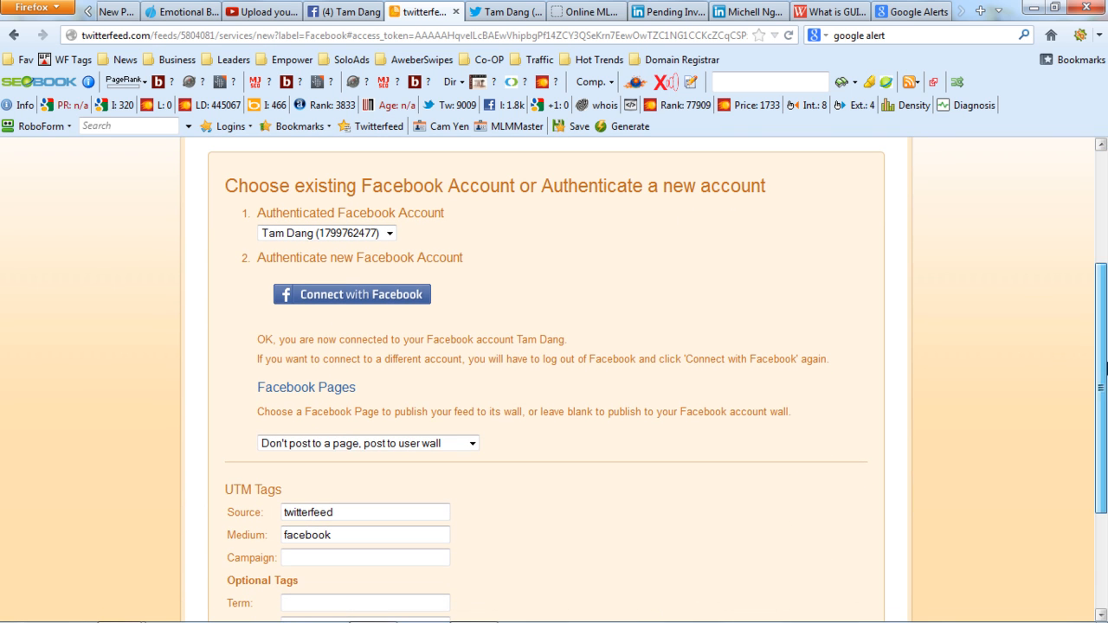
pyautogui.click(472, 443)
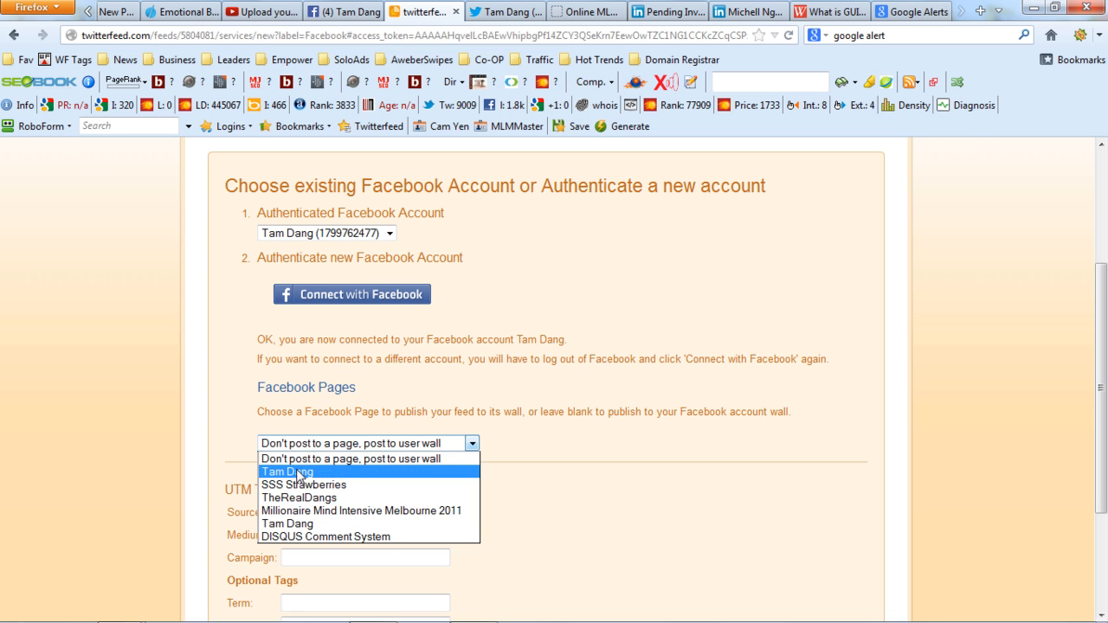
pyautogui.click(347, 524)
pyautogui.scroll(-3, 346, 519)
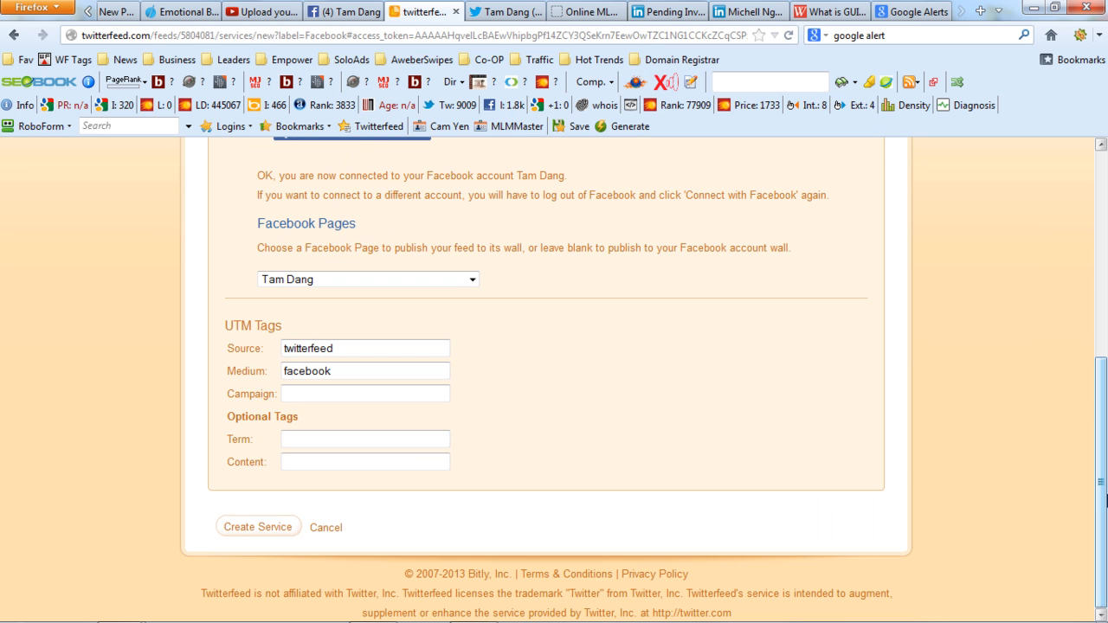
pyautogui.click(252, 530)
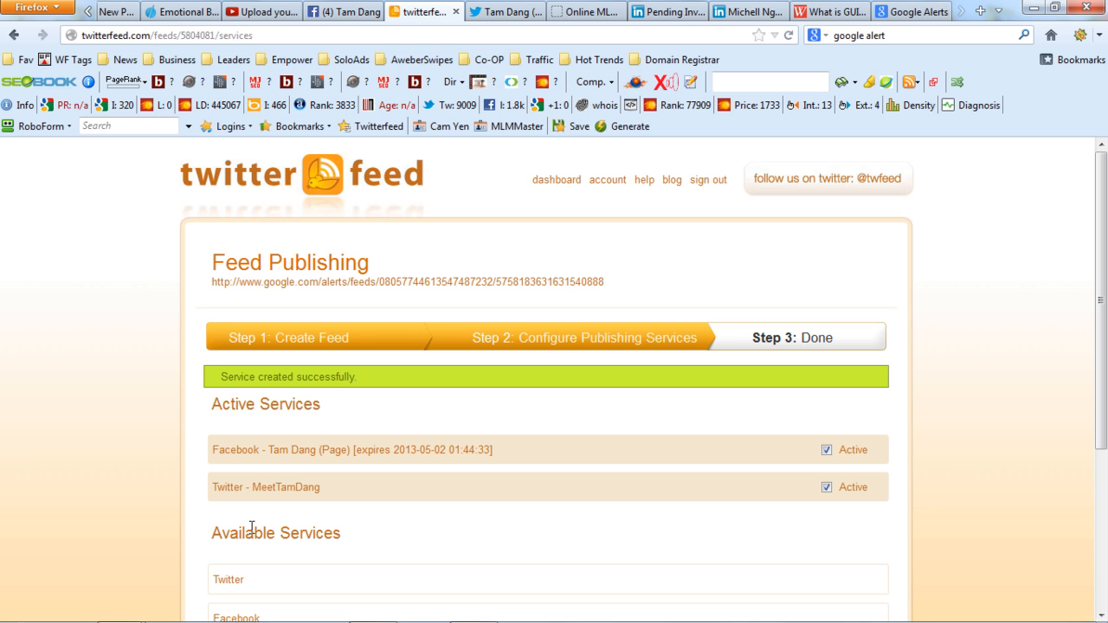
pyautogui.scroll(-3, 874, 425)
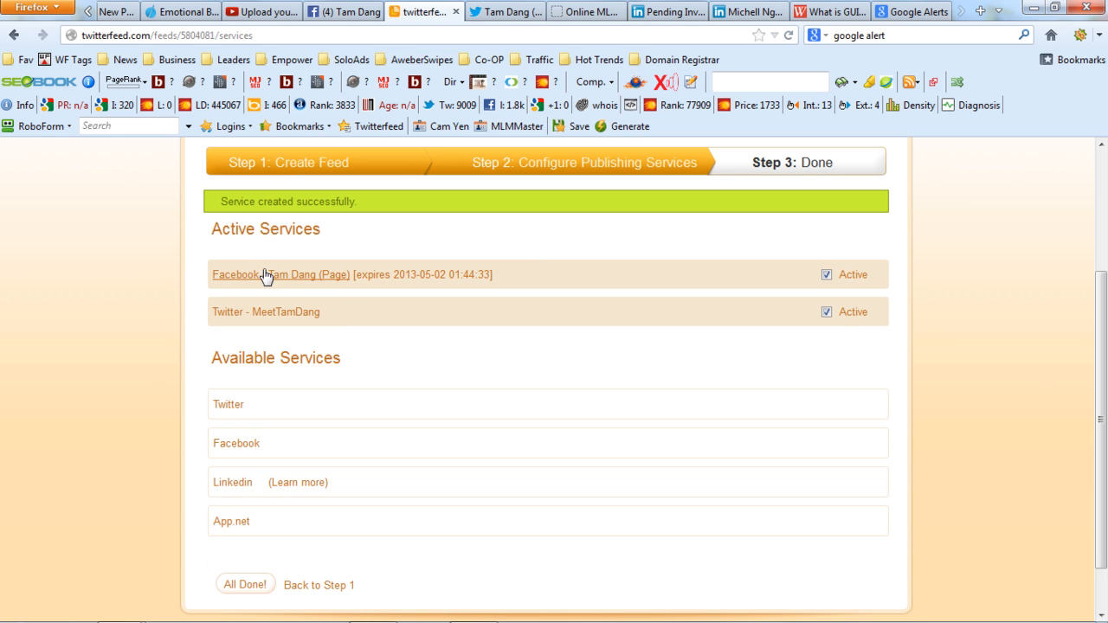
pyautogui.moveTo(363, 275); pyautogui.dragTo(422, 284)
pyautogui.moveTo(342, 312); pyautogui.dragTo(372, 303)
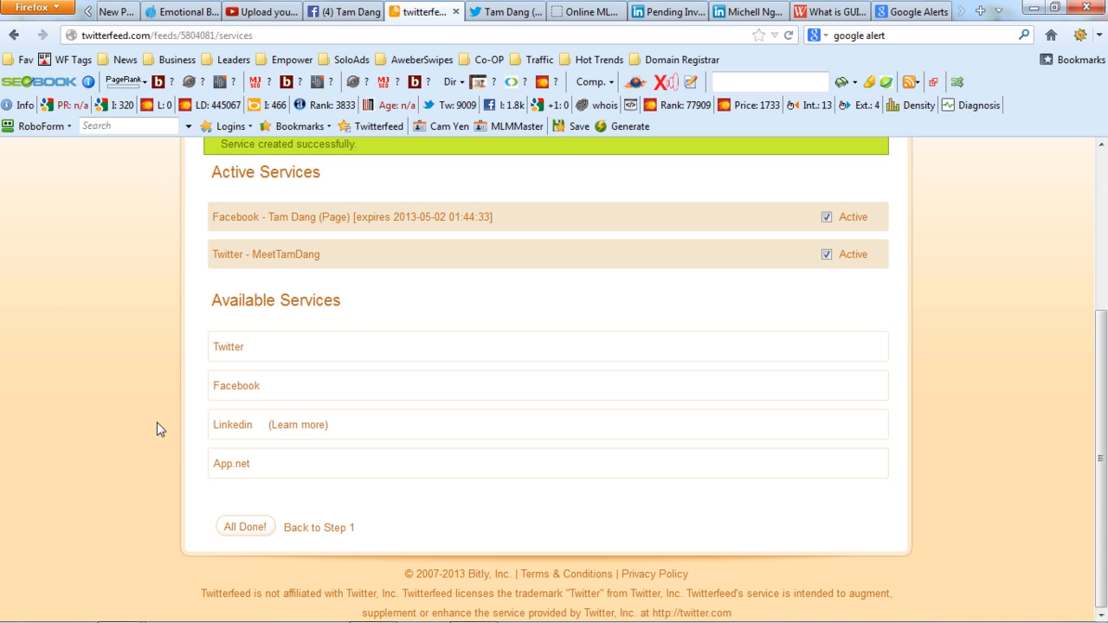
pyautogui.click(232, 388)
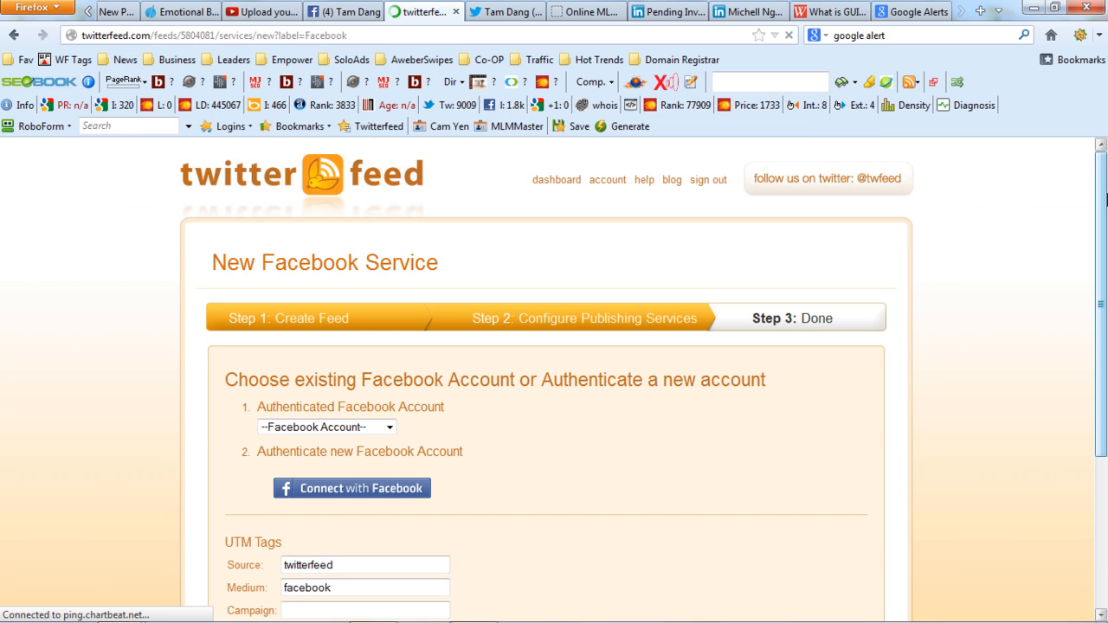
pyautogui.scroll(-4, 449, 297)
pyautogui.click(419, 290)
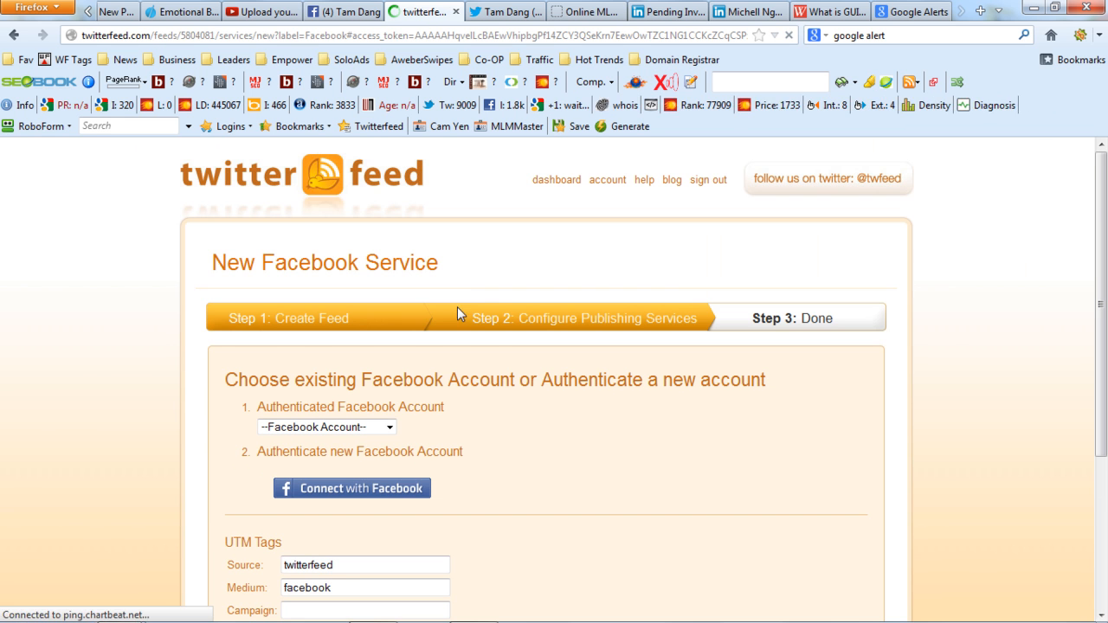
pyautogui.moveTo(1103, 301); pyautogui.dragTo(1106, 392)
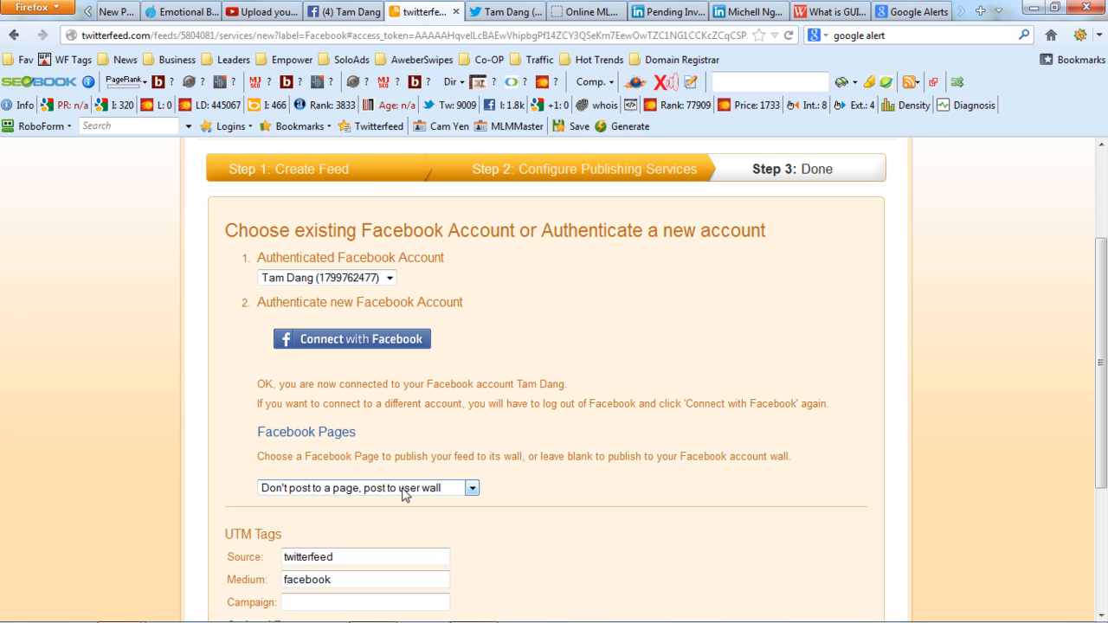
pyautogui.click(334, 497)
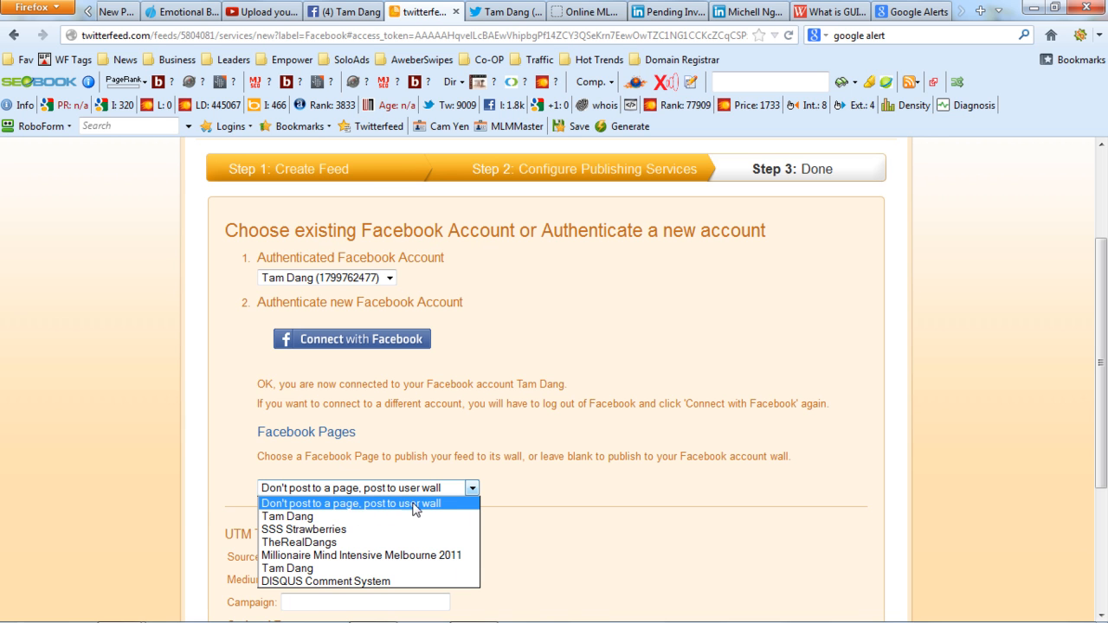
pyautogui.click(297, 516)
pyautogui.click(407, 490)
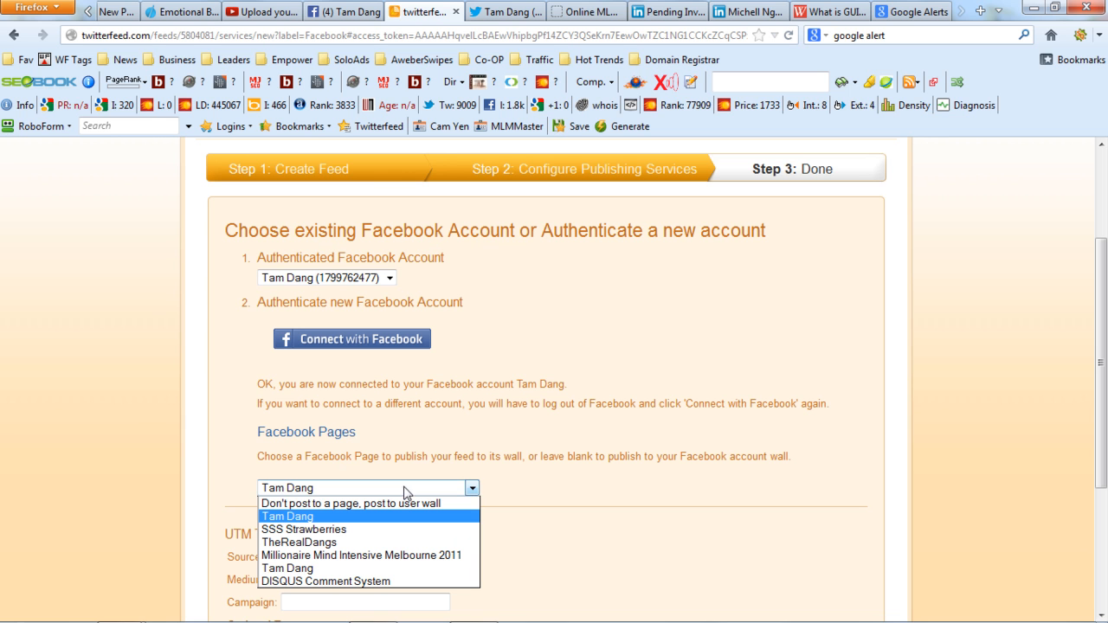
pyautogui.click(326, 504)
pyautogui.moveTo(1101, 414); pyautogui.dragTo(1105, 534)
pyautogui.click(326, 528)
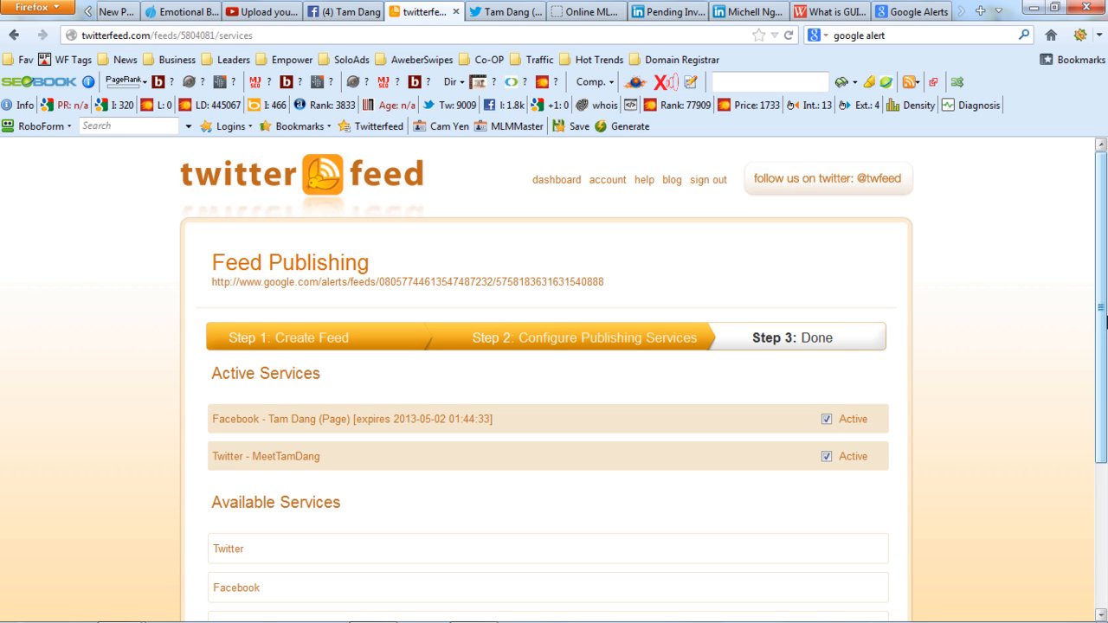
# Deactivate the Facebook page service, keep Twitter active, and finish configuring the feed's publishing services.
pyautogui.scroll(-3, 1073, 364)
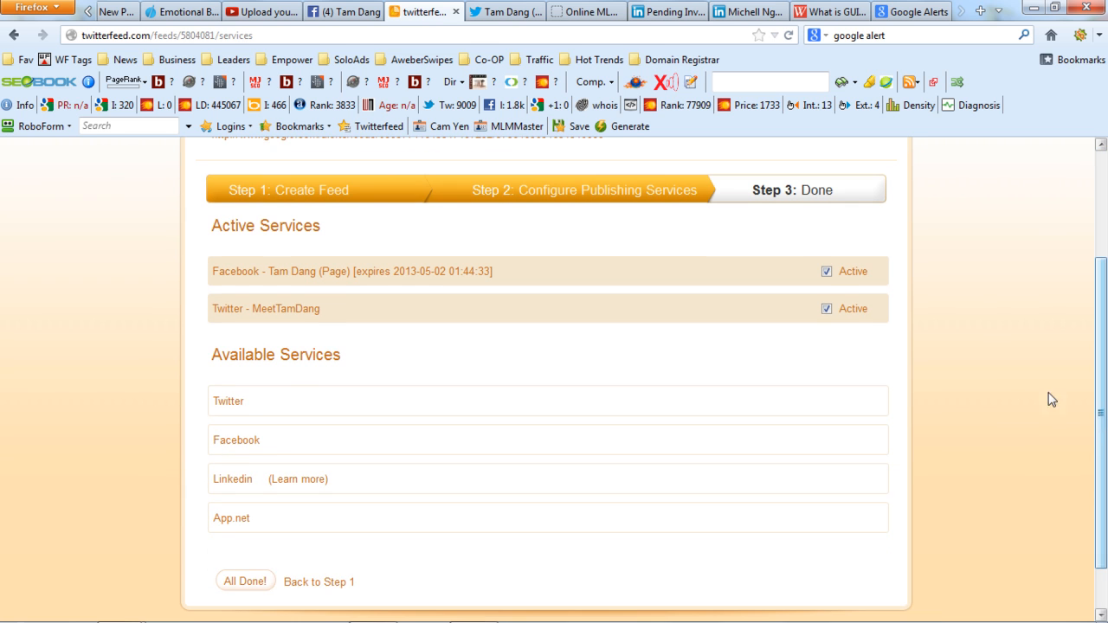
pyautogui.click(826, 272)
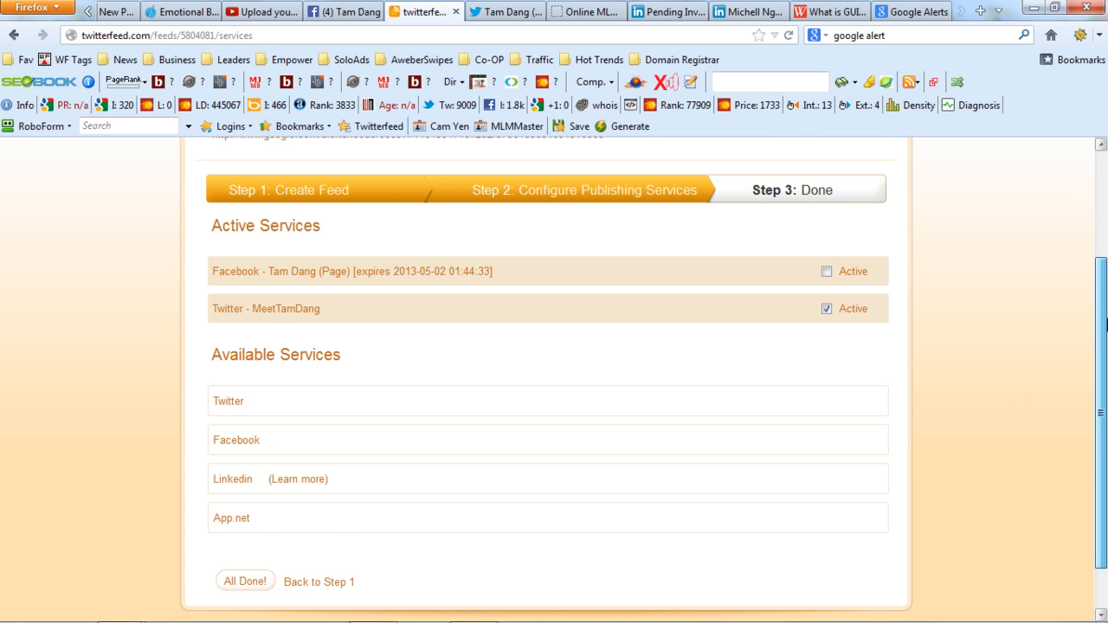
pyautogui.scroll(-1, 450, 469)
pyautogui.click(235, 530)
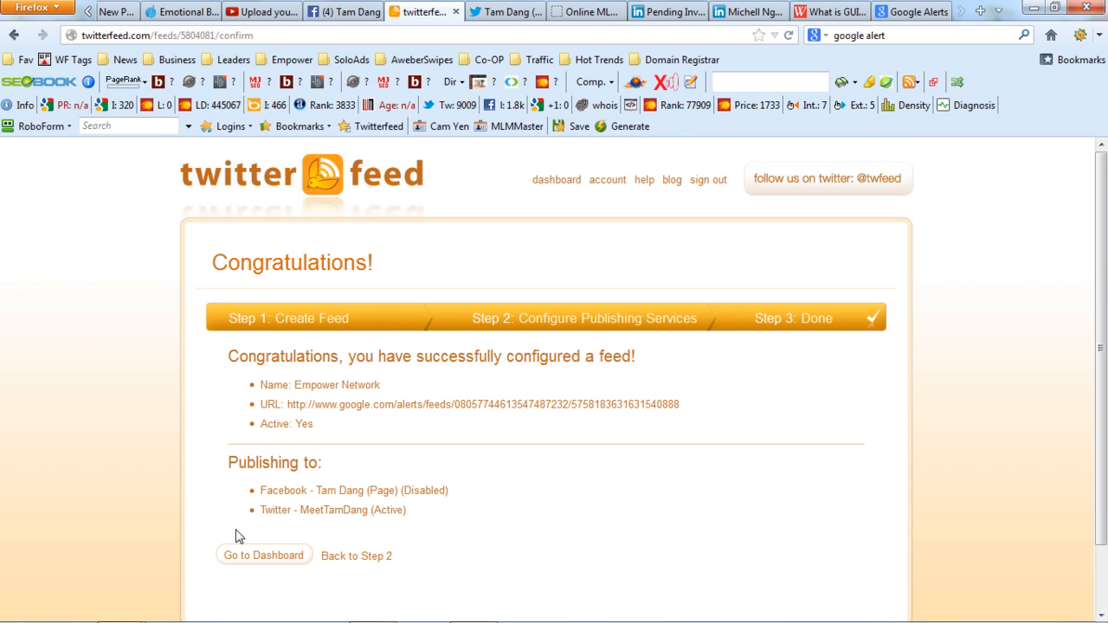
# Go to the feed dashboard and look up the Empower Network feed on page 2 of the feed list.
pyautogui.moveTo(1107, 293); pyautogui.dragTo(1103, 405)
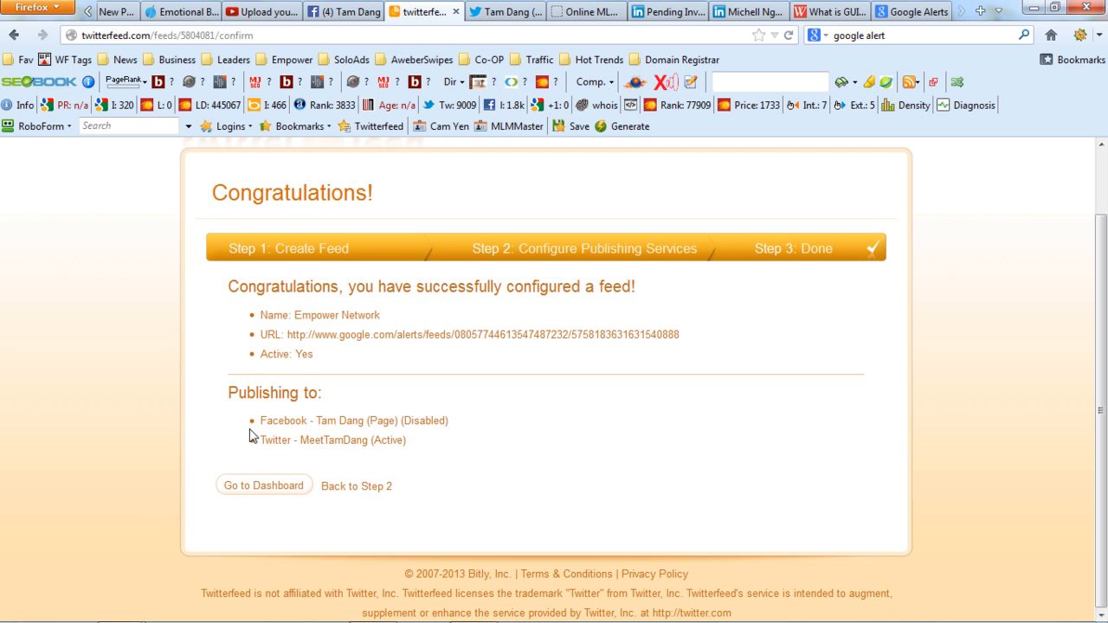
pyautogui.click(275, 492)
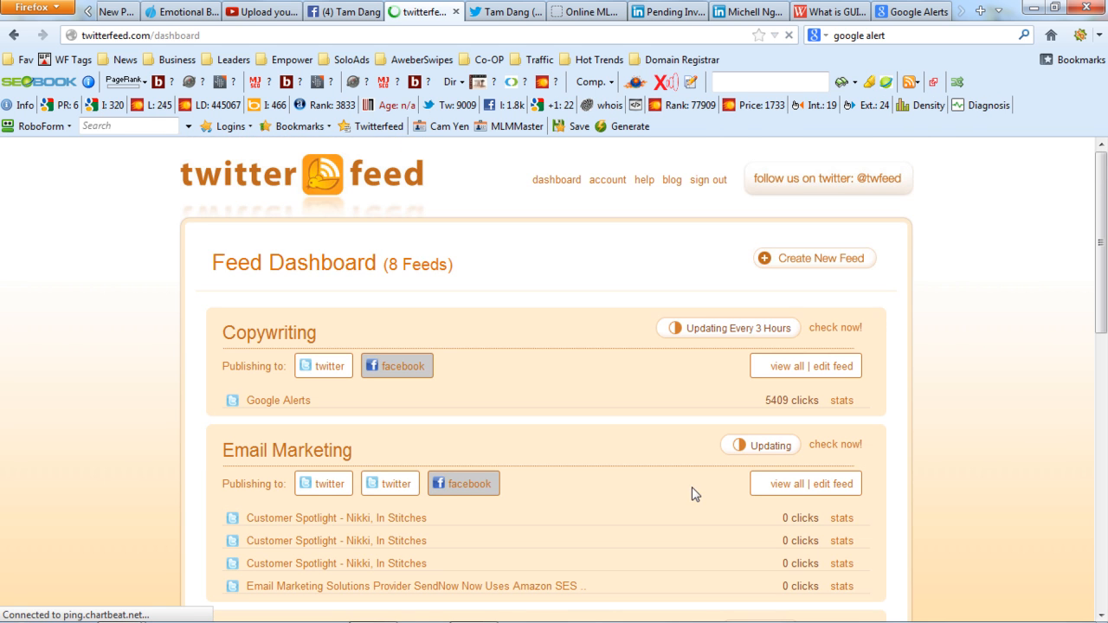
pyautogui.moveTo(1106, 268); pyautogui.dragTo(1106, 552)
pyautogui.click(282, 508)
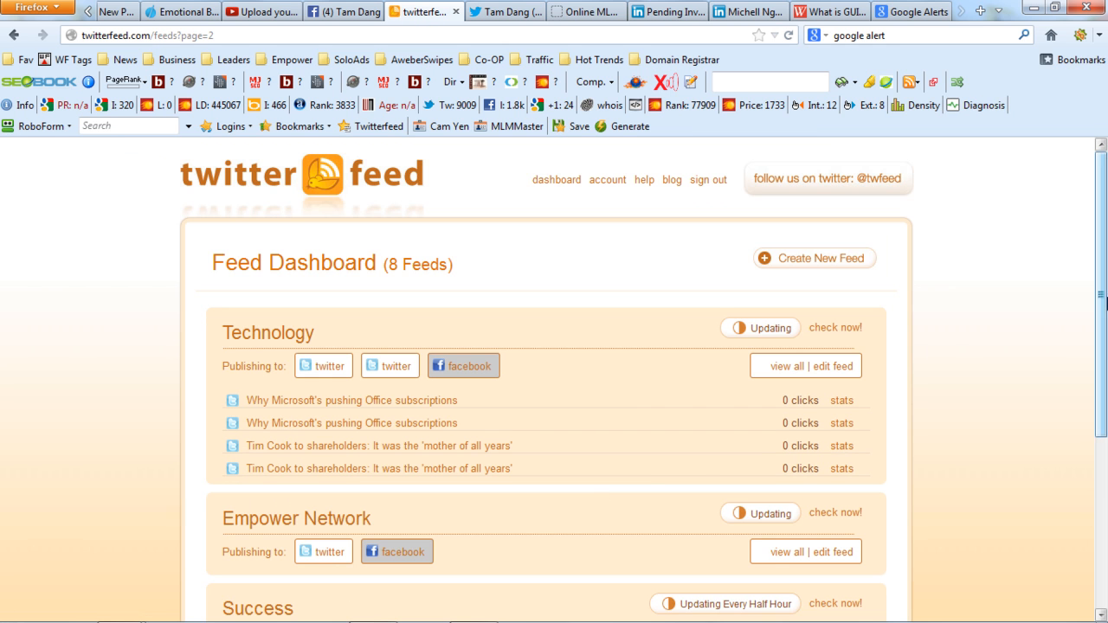
pyautogui.moveTo(1106, 296); pyautogui.dragTo(1101, 438)
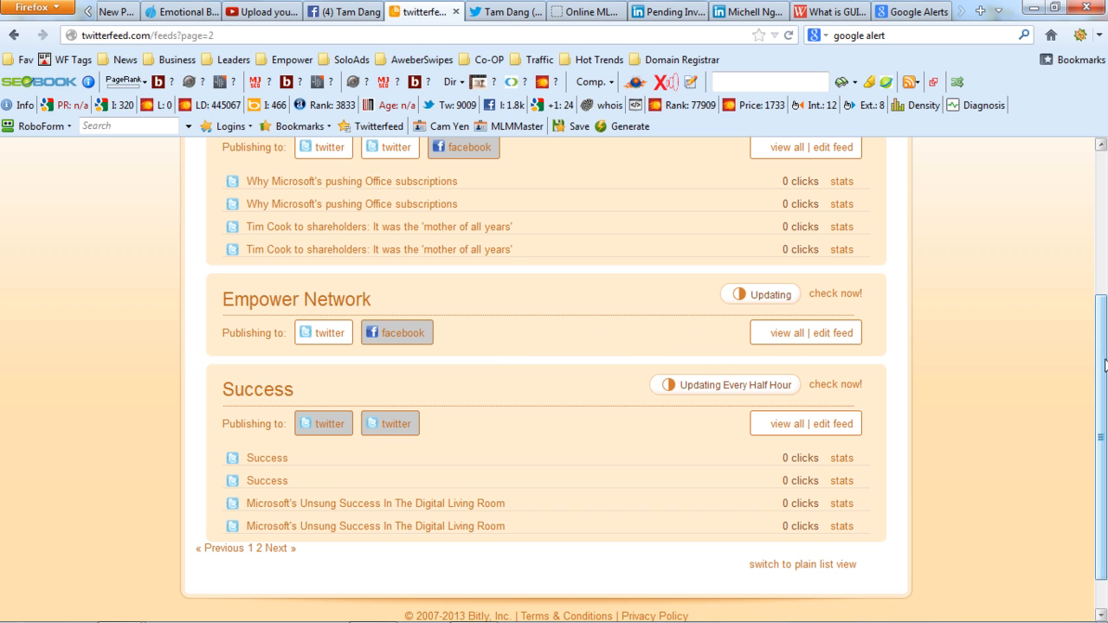
pyautogui.moveTo(1105, 365); pyautogui.dragTo(1106, 412)
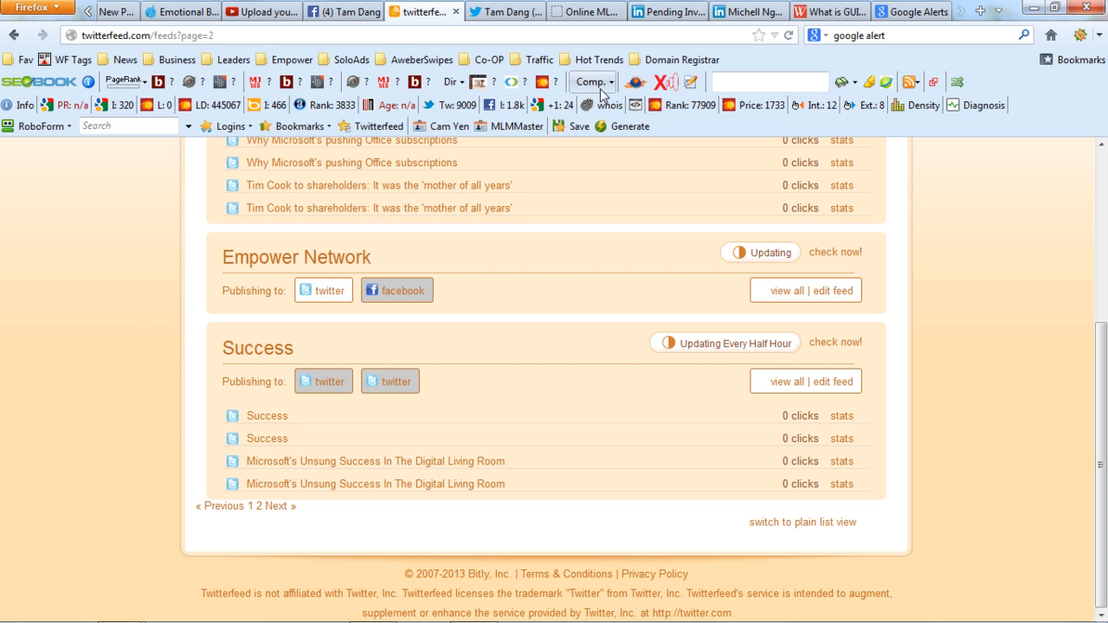
# Switch to the open Twitter profile to review its recent tweets, and return to the Twitterfeed feed list.
pyautogui.click(503, 11)
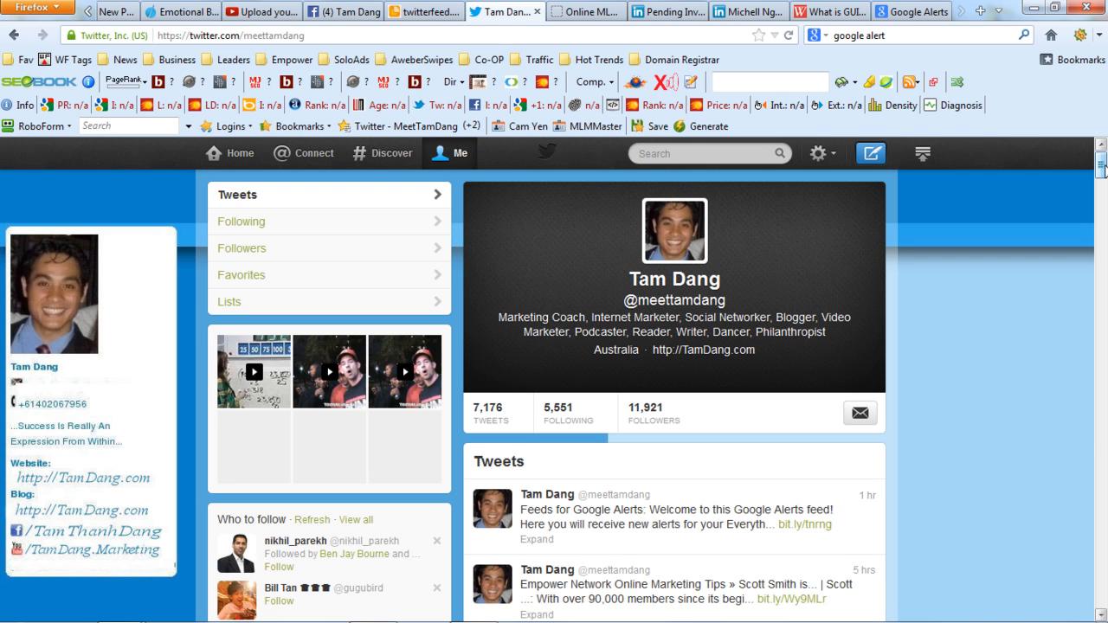
pyautogui.moveTo(1102, 168); pyautogui.dragTo(1102, 186)
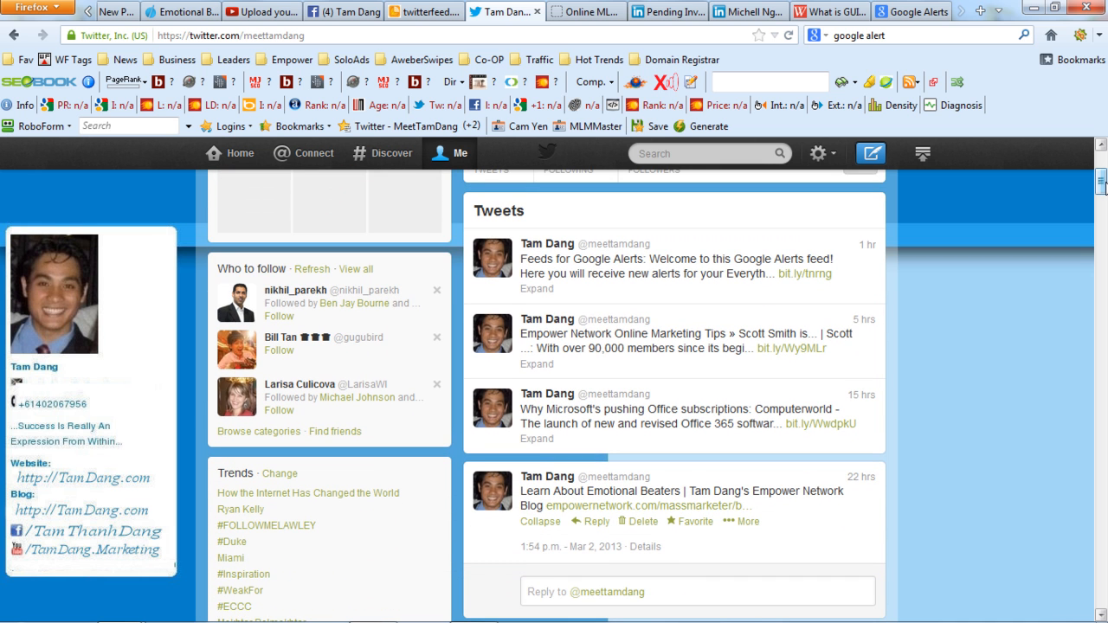
pyautogui.moveTo(1104, 186); pyautogui.dragTo(1101, 161)
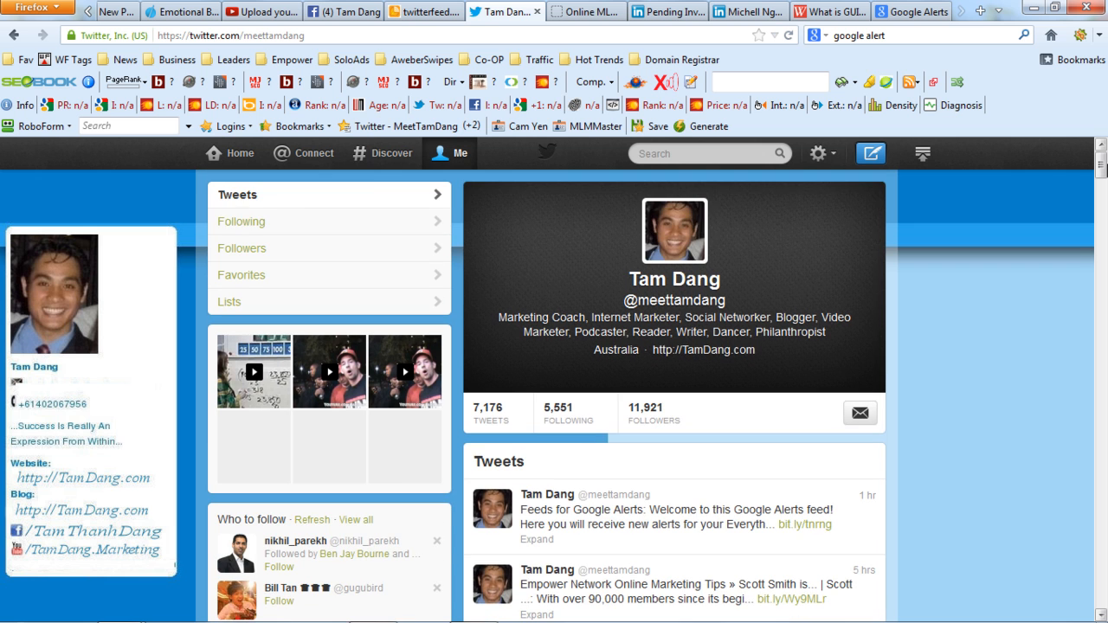
pyautogui.click(411, 8)
pyautogui.moveTo(1103, 303); pyautogui.dragTo(1105, 447)
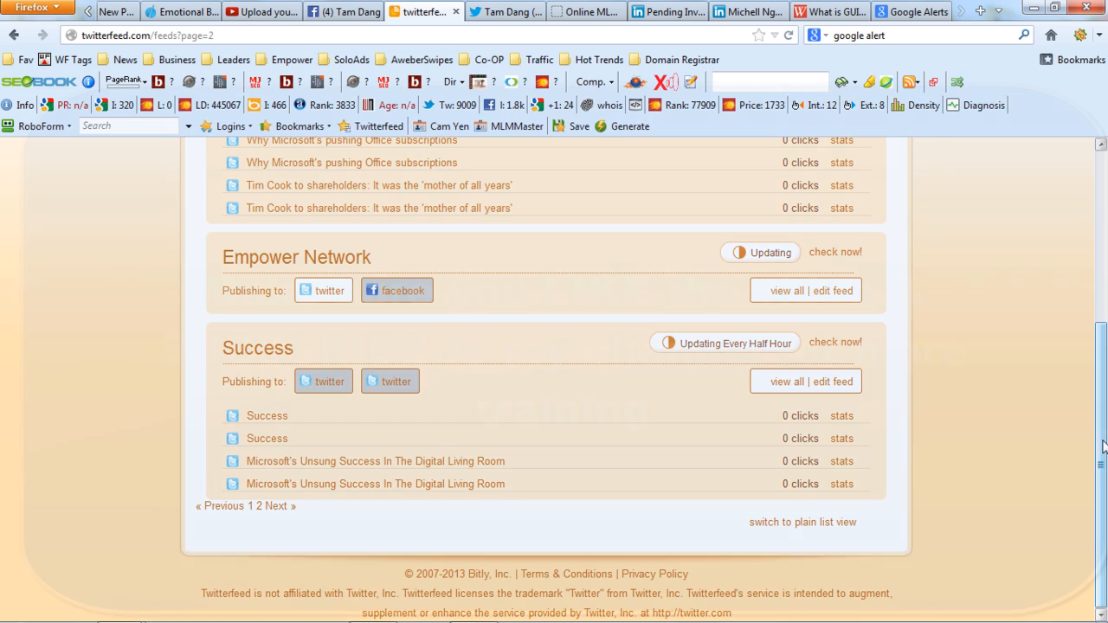